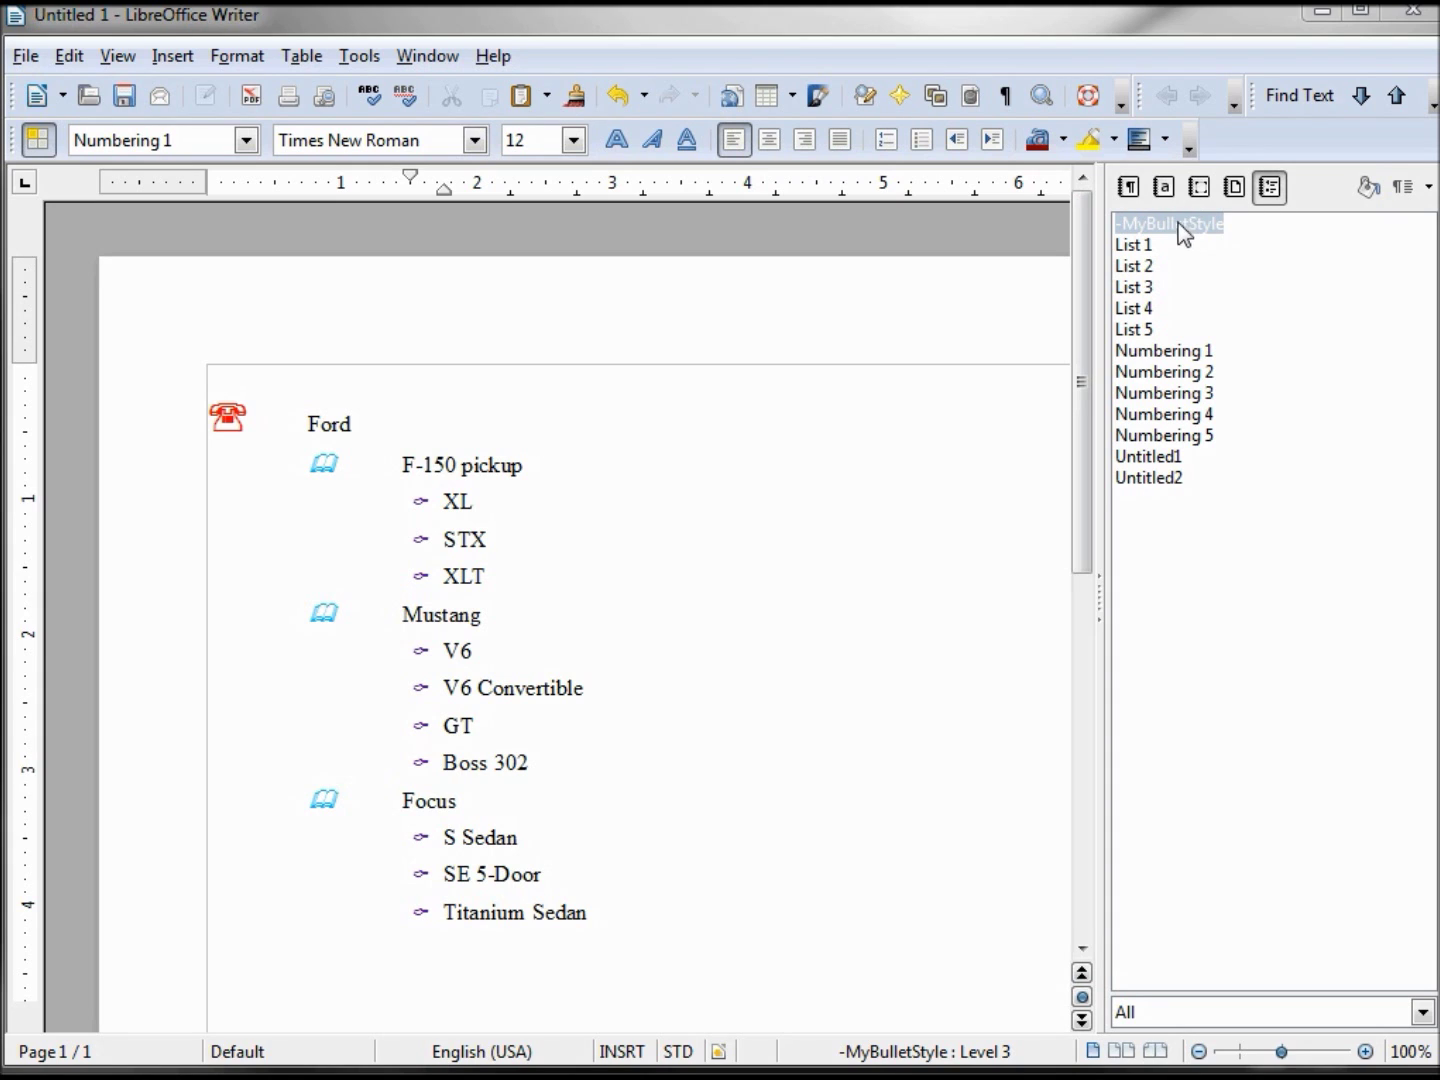
Show the character styles list, including -MyBulletStyle1 through -MyBulletStyle3, in the Styles sidebar.
{"action": "left_click", "coordinate": [1172, 186]}
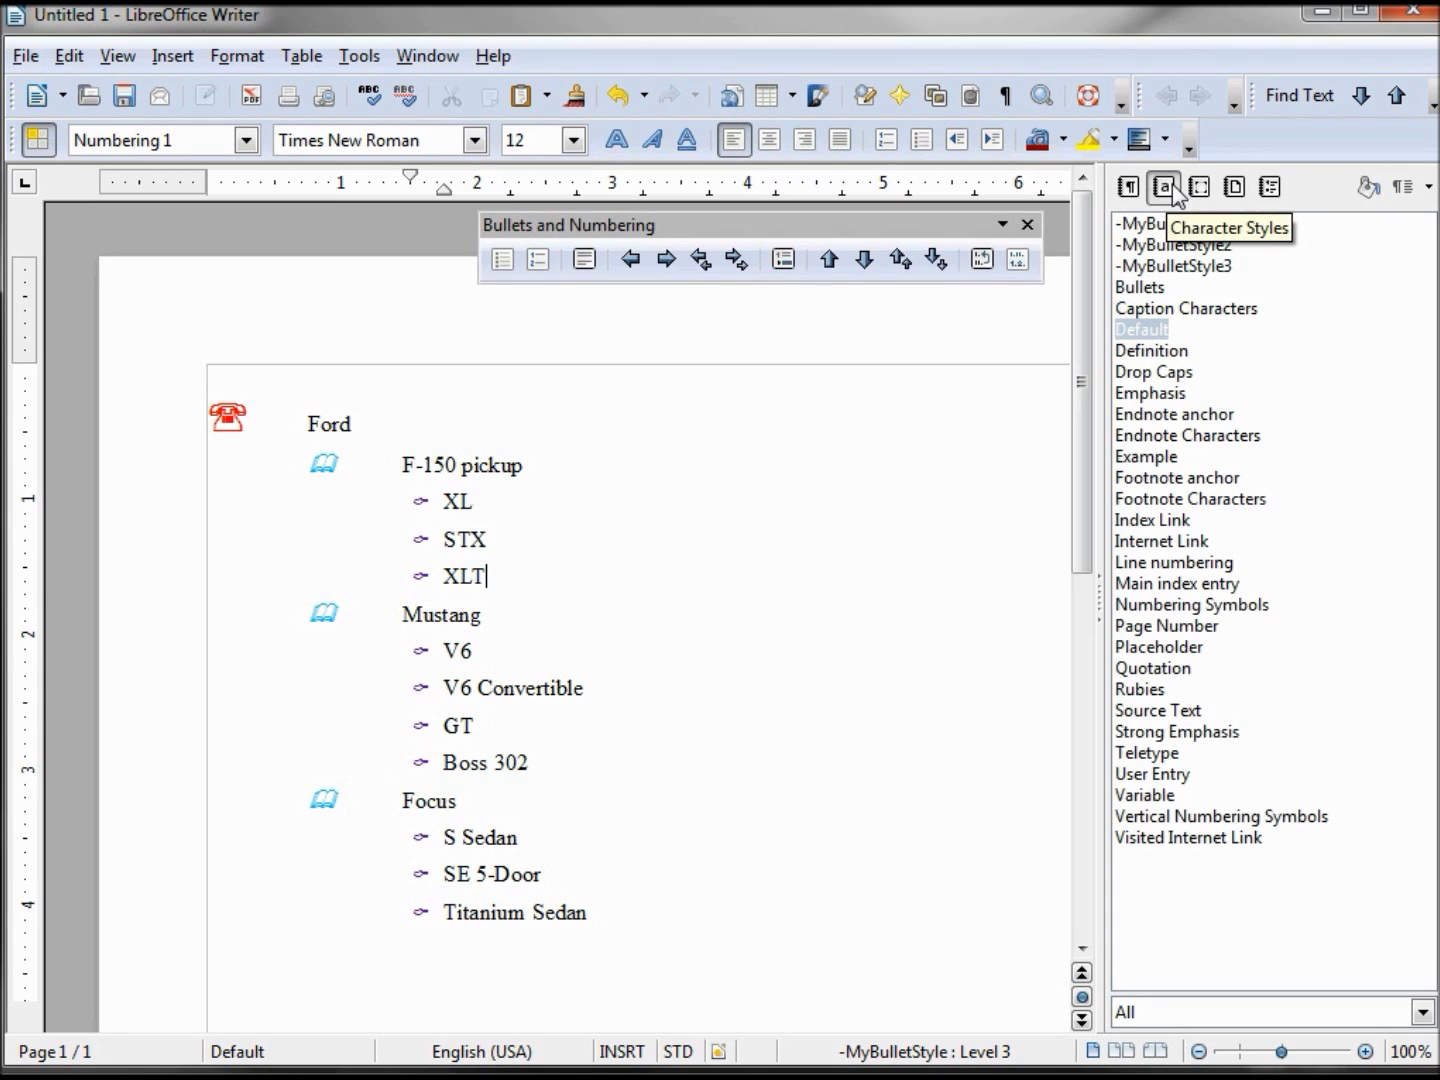
Create the character style -MyNumberStyle1 with bold, 14pt, blue text.
{"action": "right_click", "coordinate": [1178, 890]}
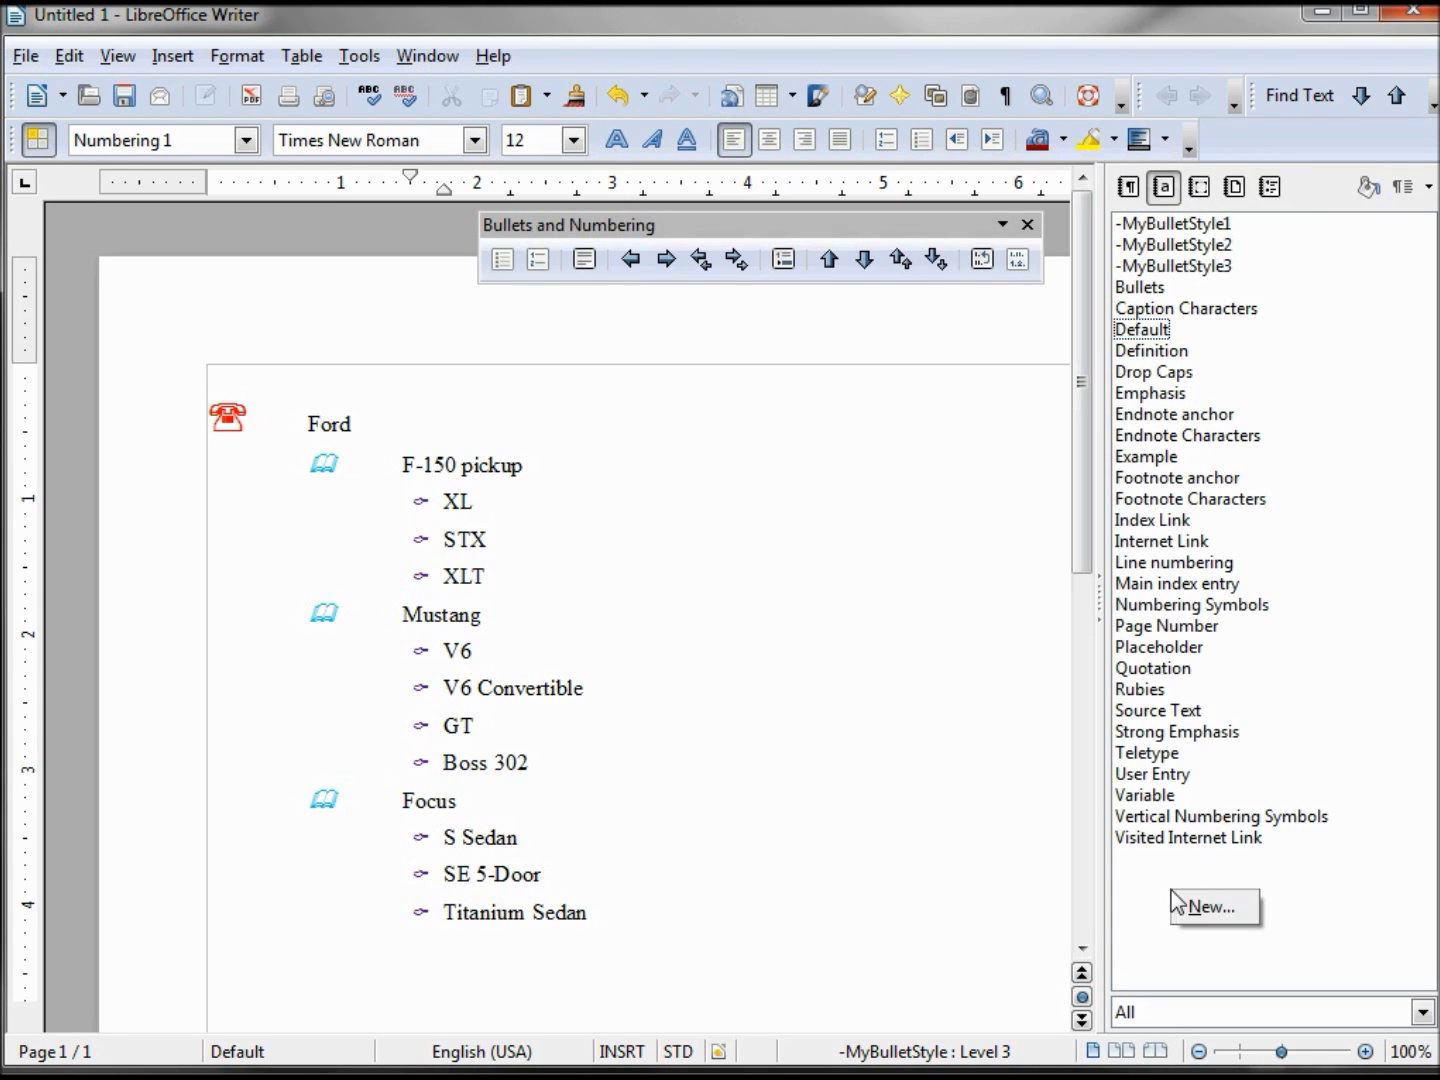
{"action": "left_click", "coordinate": [1205, 907]}
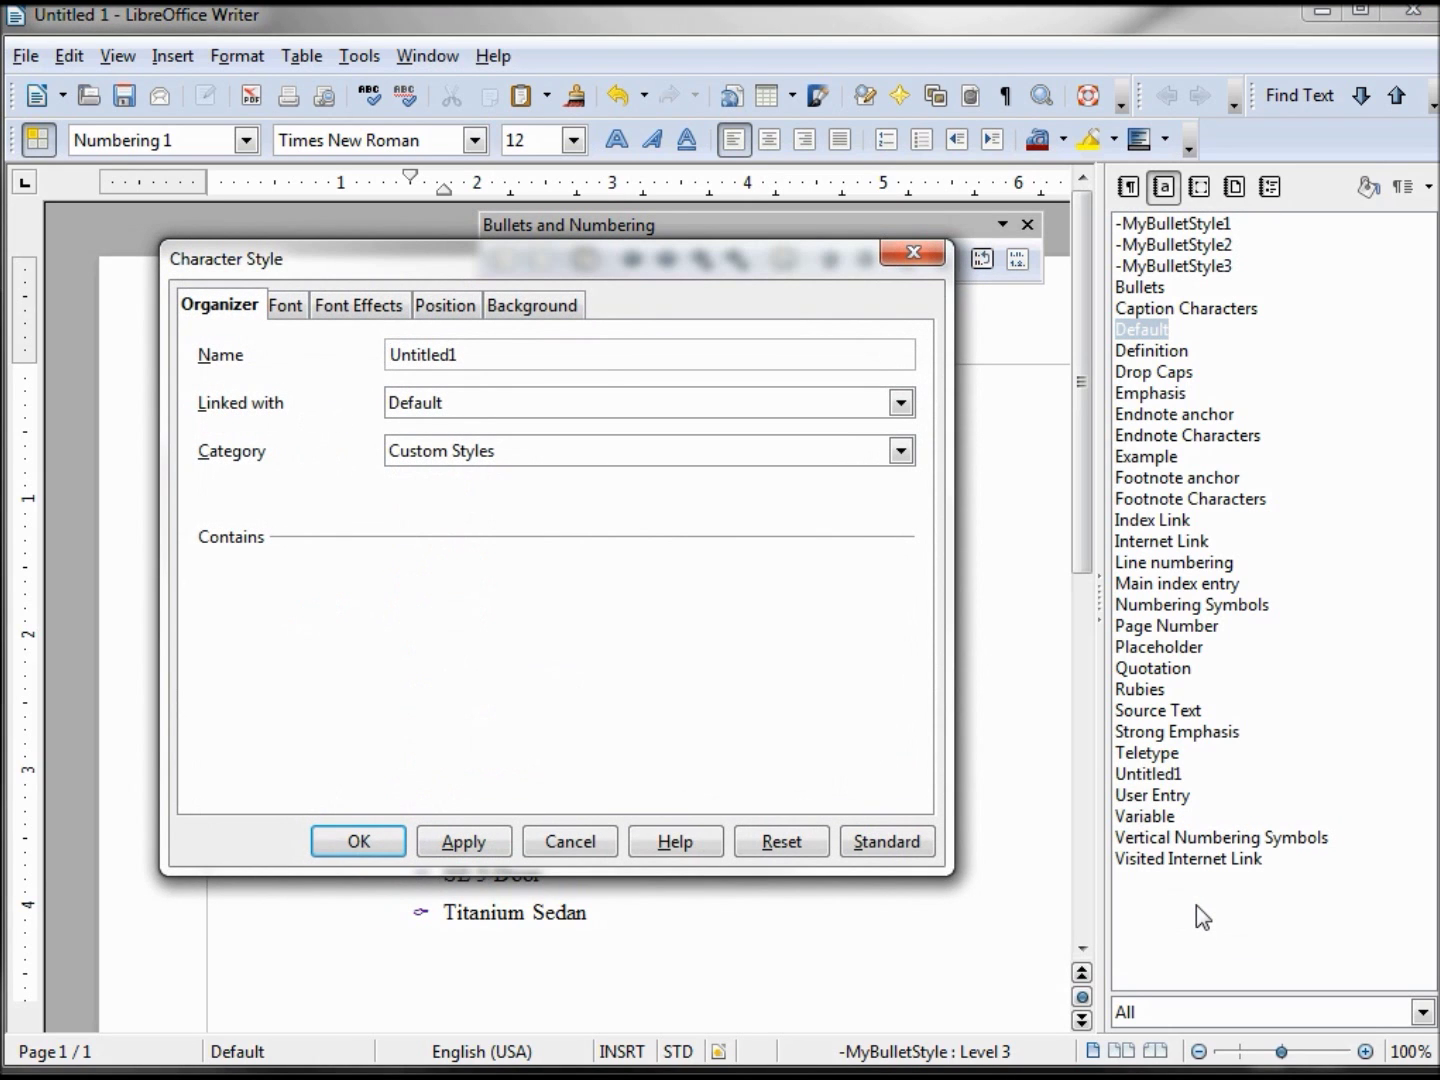
{"action": "type", "text": "-MyNumberStyle1"}
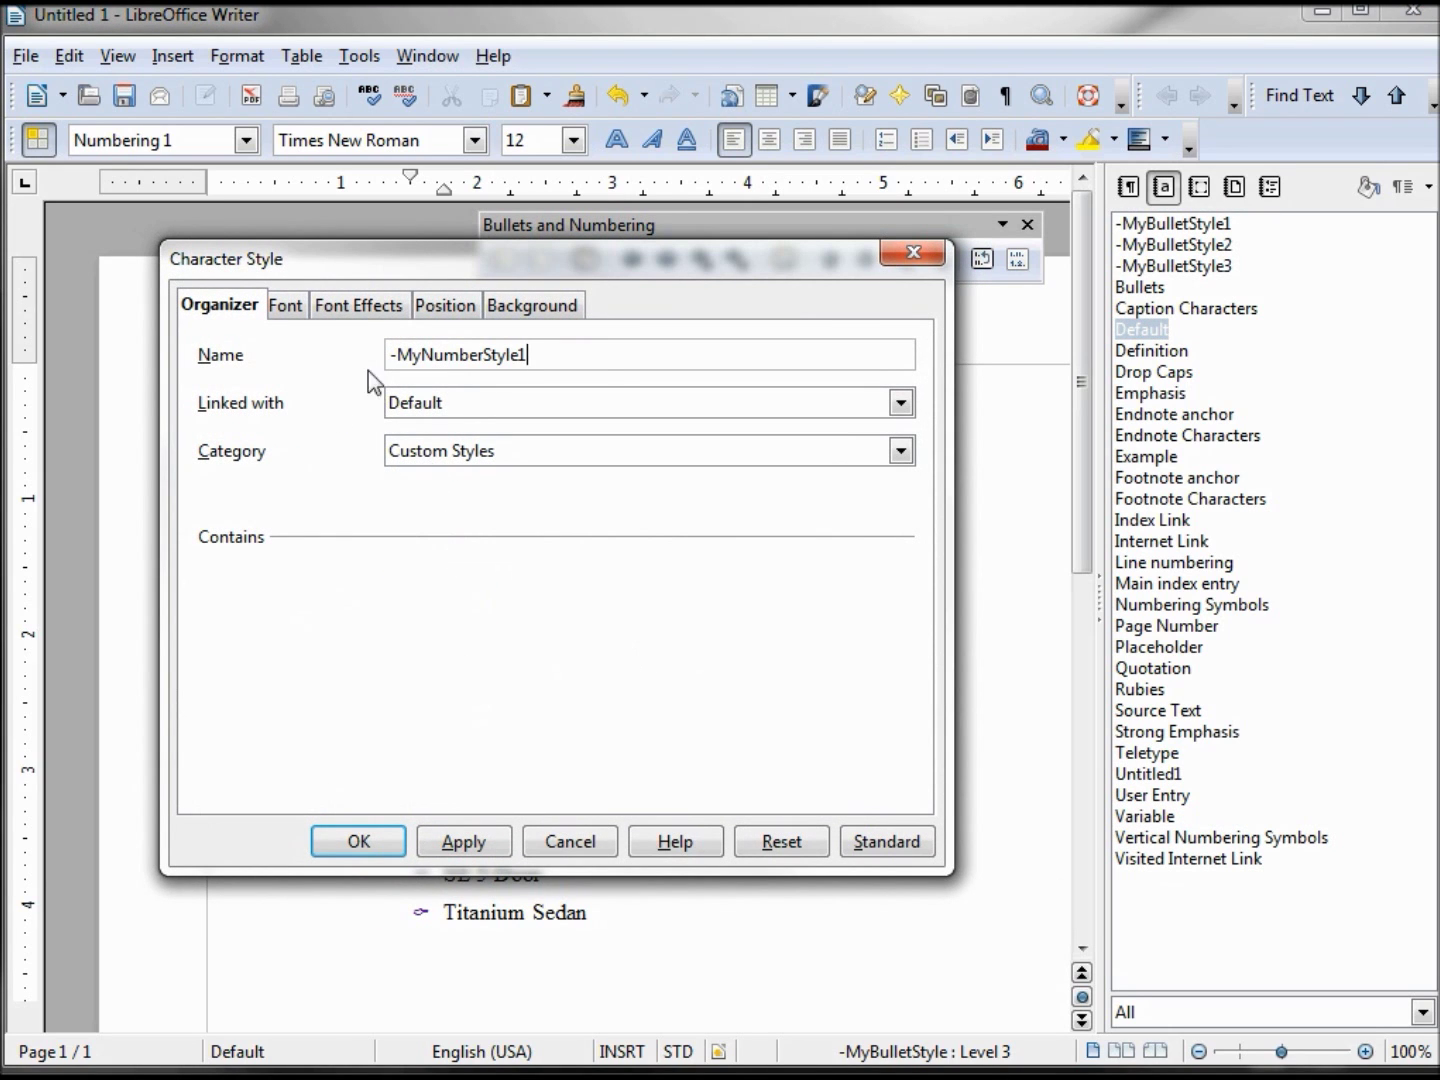
{"action": "left_click", "coordinate": [285, 306]}
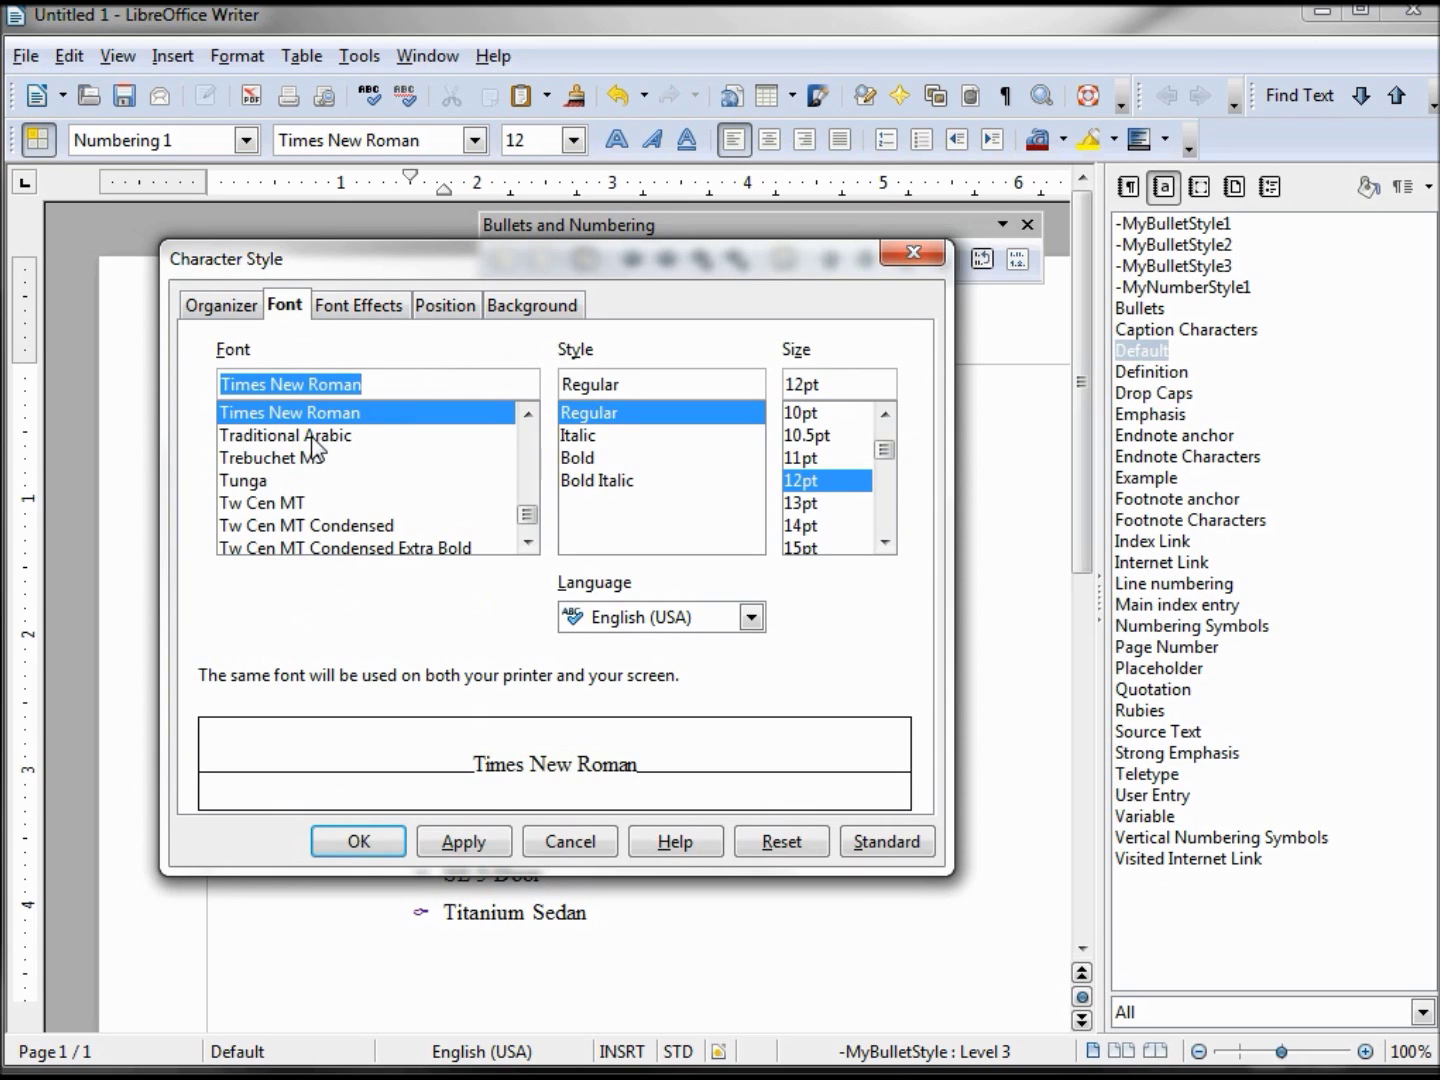
{"action": "left_click", "coordinate": [583, 462]}
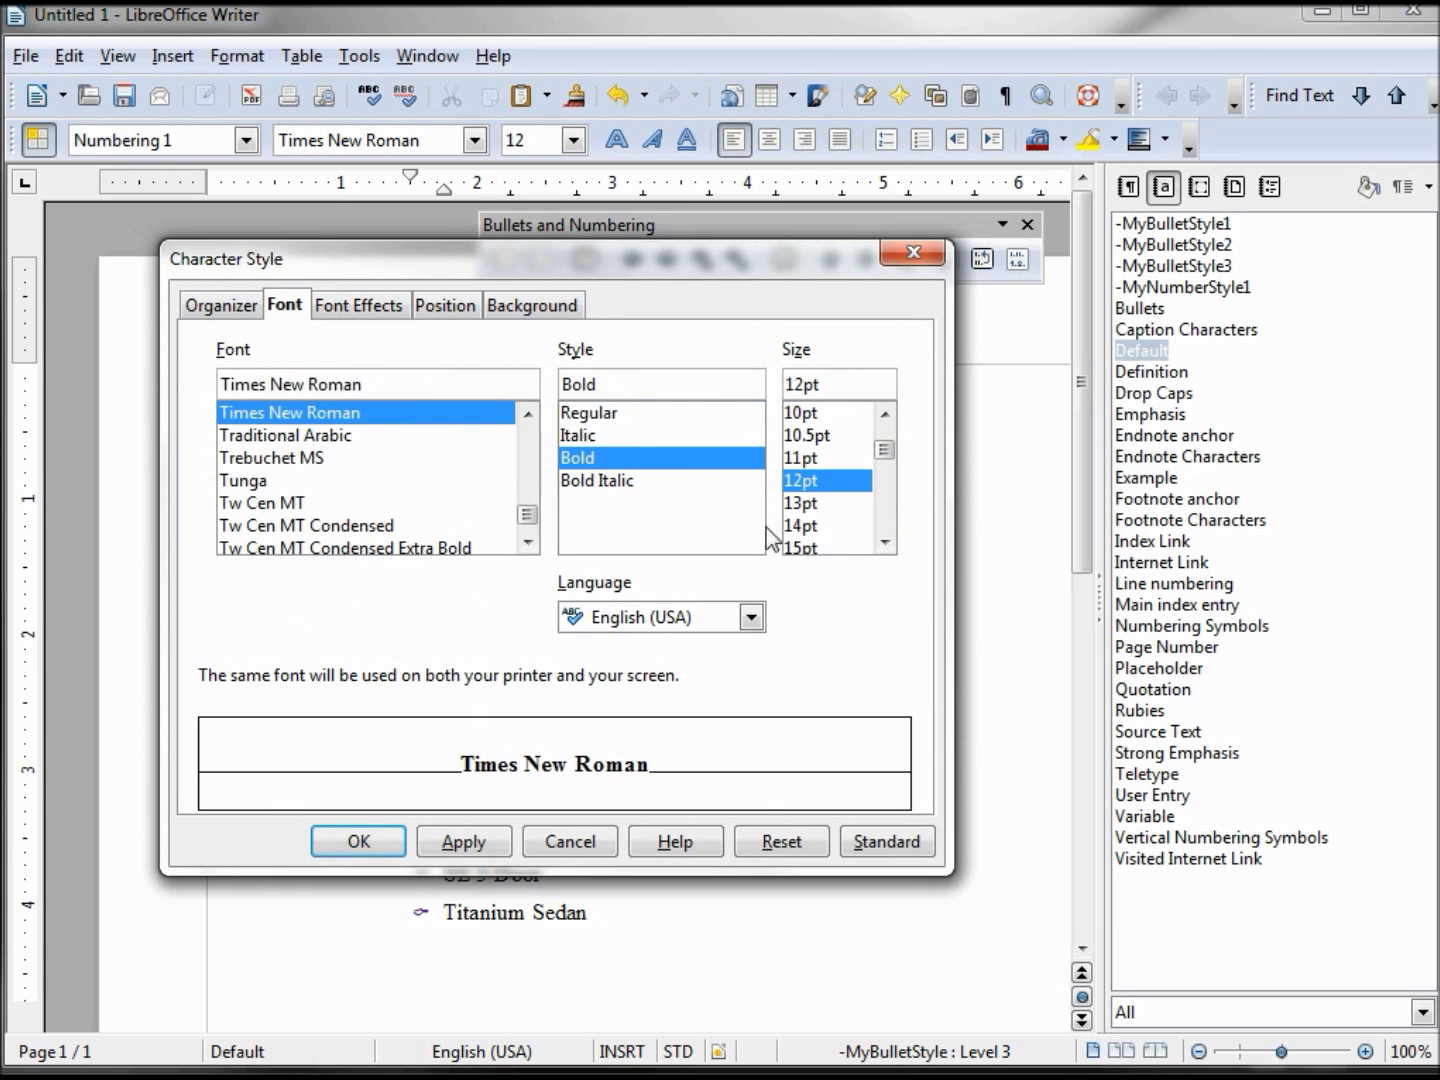
{"action": "left_click", "coordinate": [806, 525]}
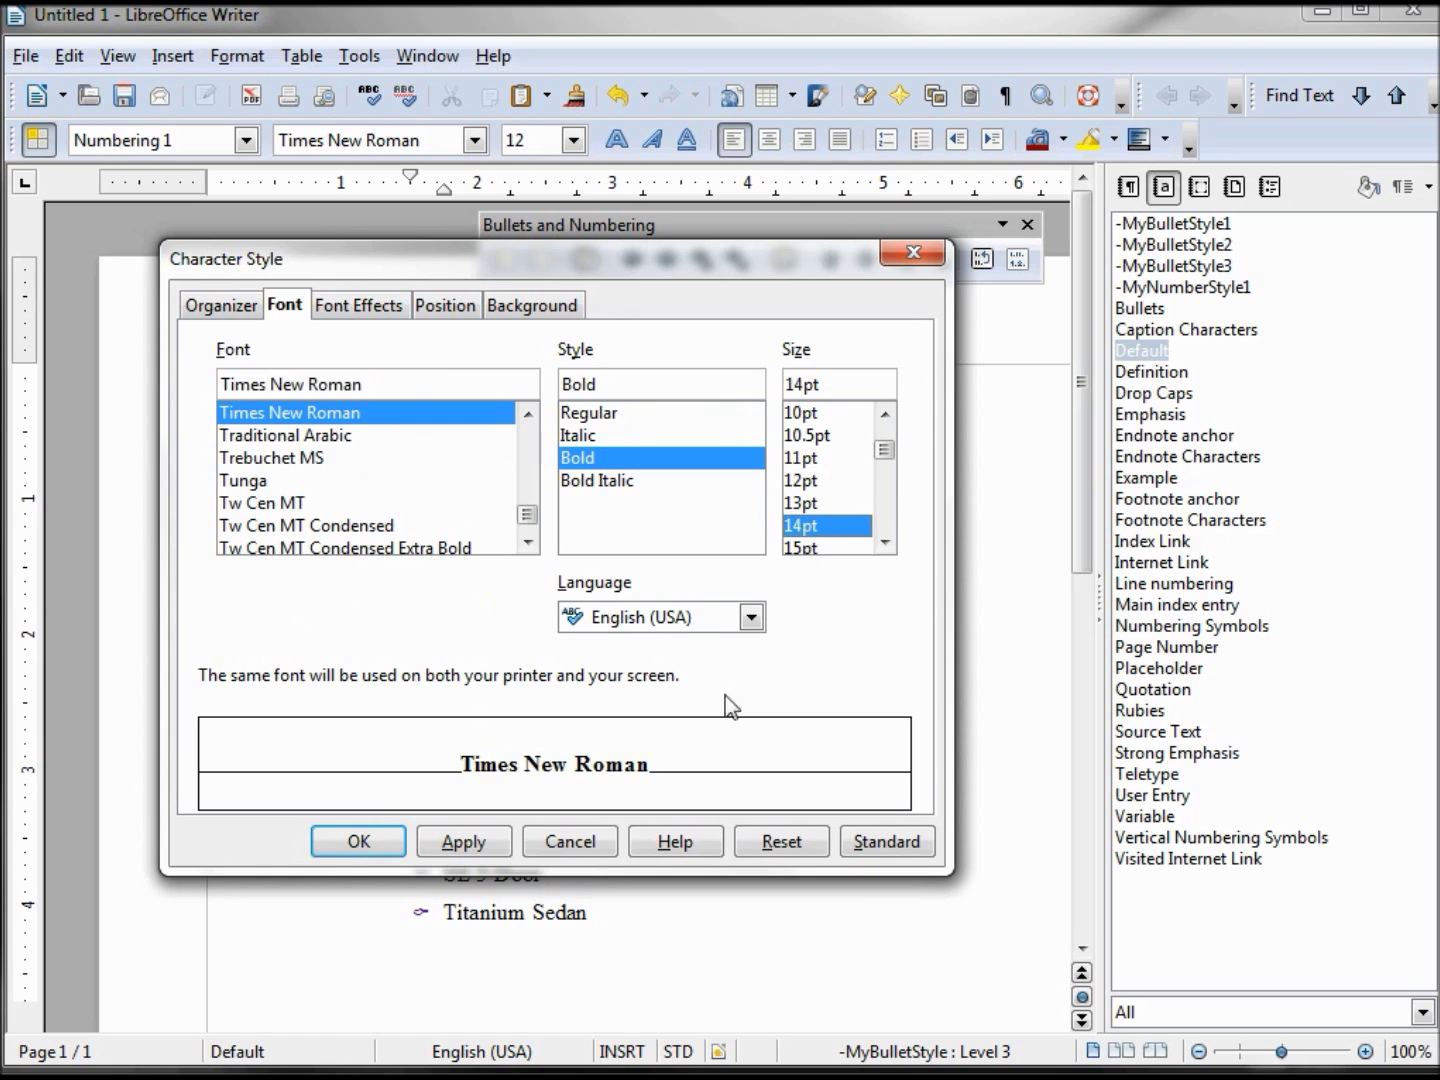
{"action": "left_click", "coordinate": [348, 306]}
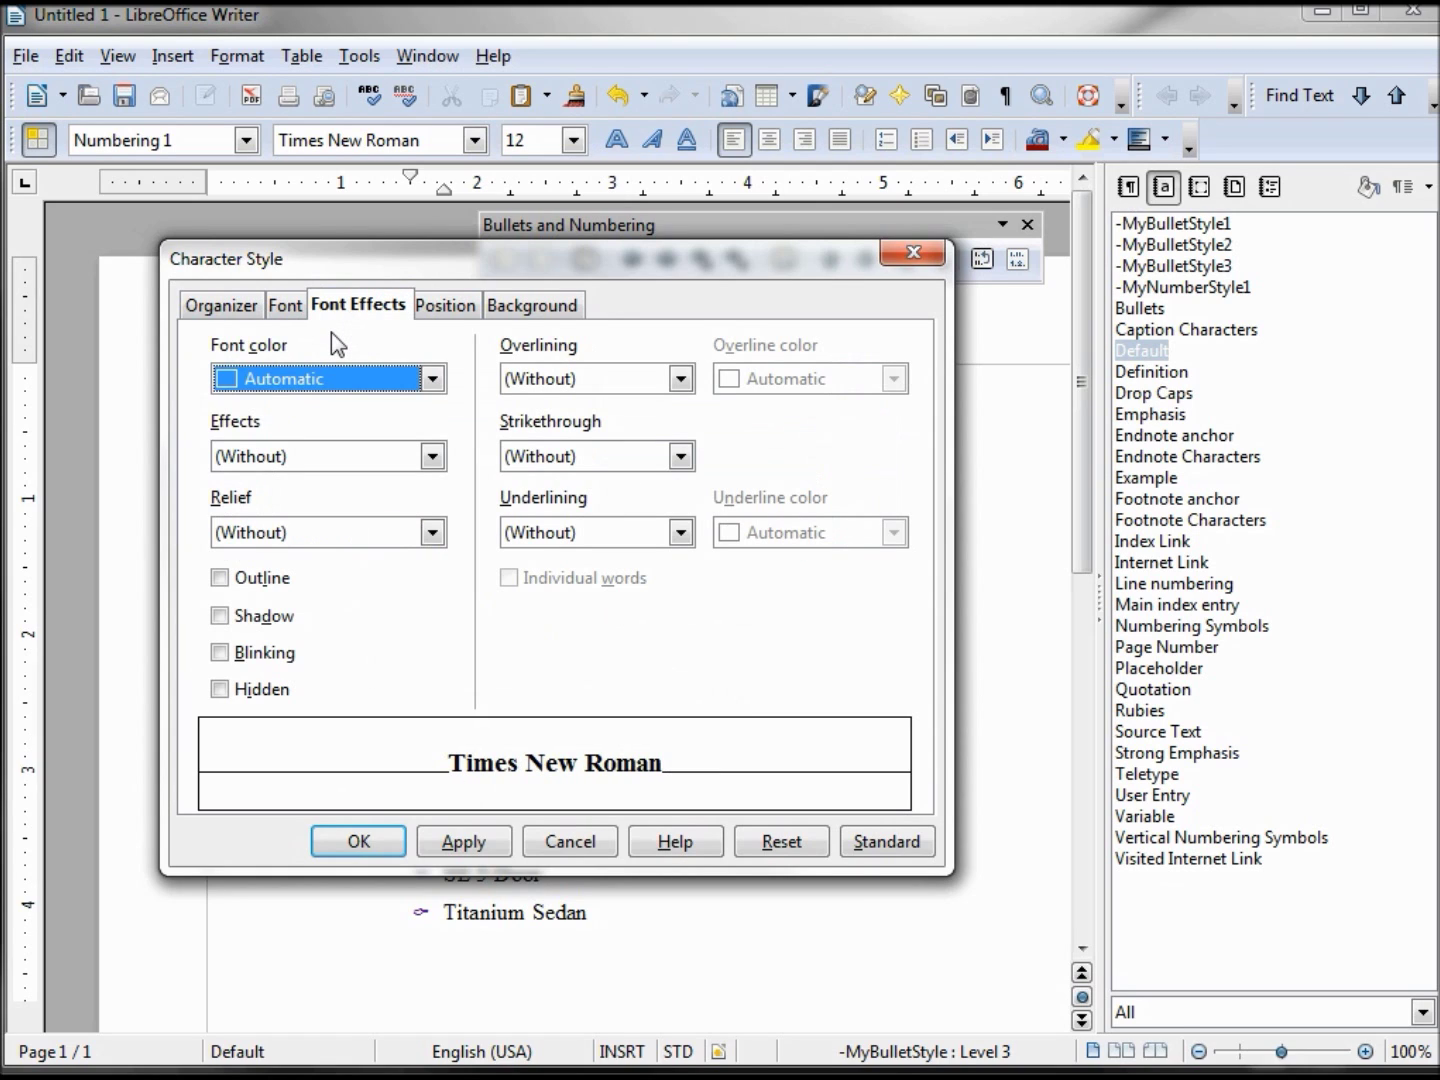
{"action": "left_click", "coordinate": [432, 378]}
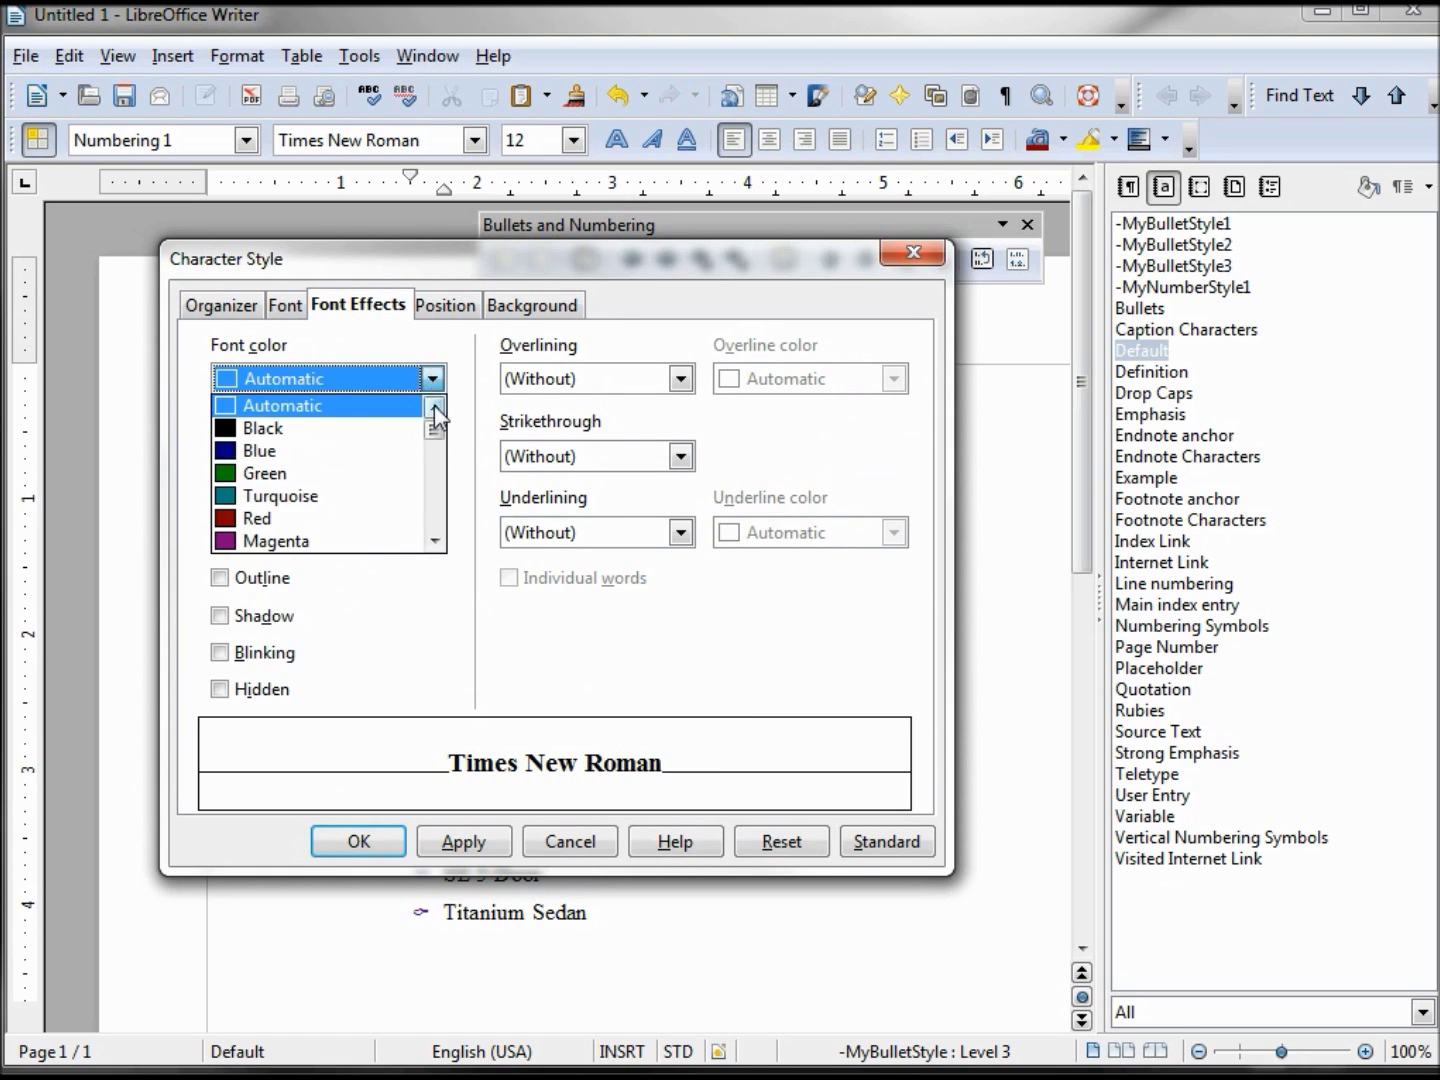
{"action": "left_click", "coordinate": [290, 451]}
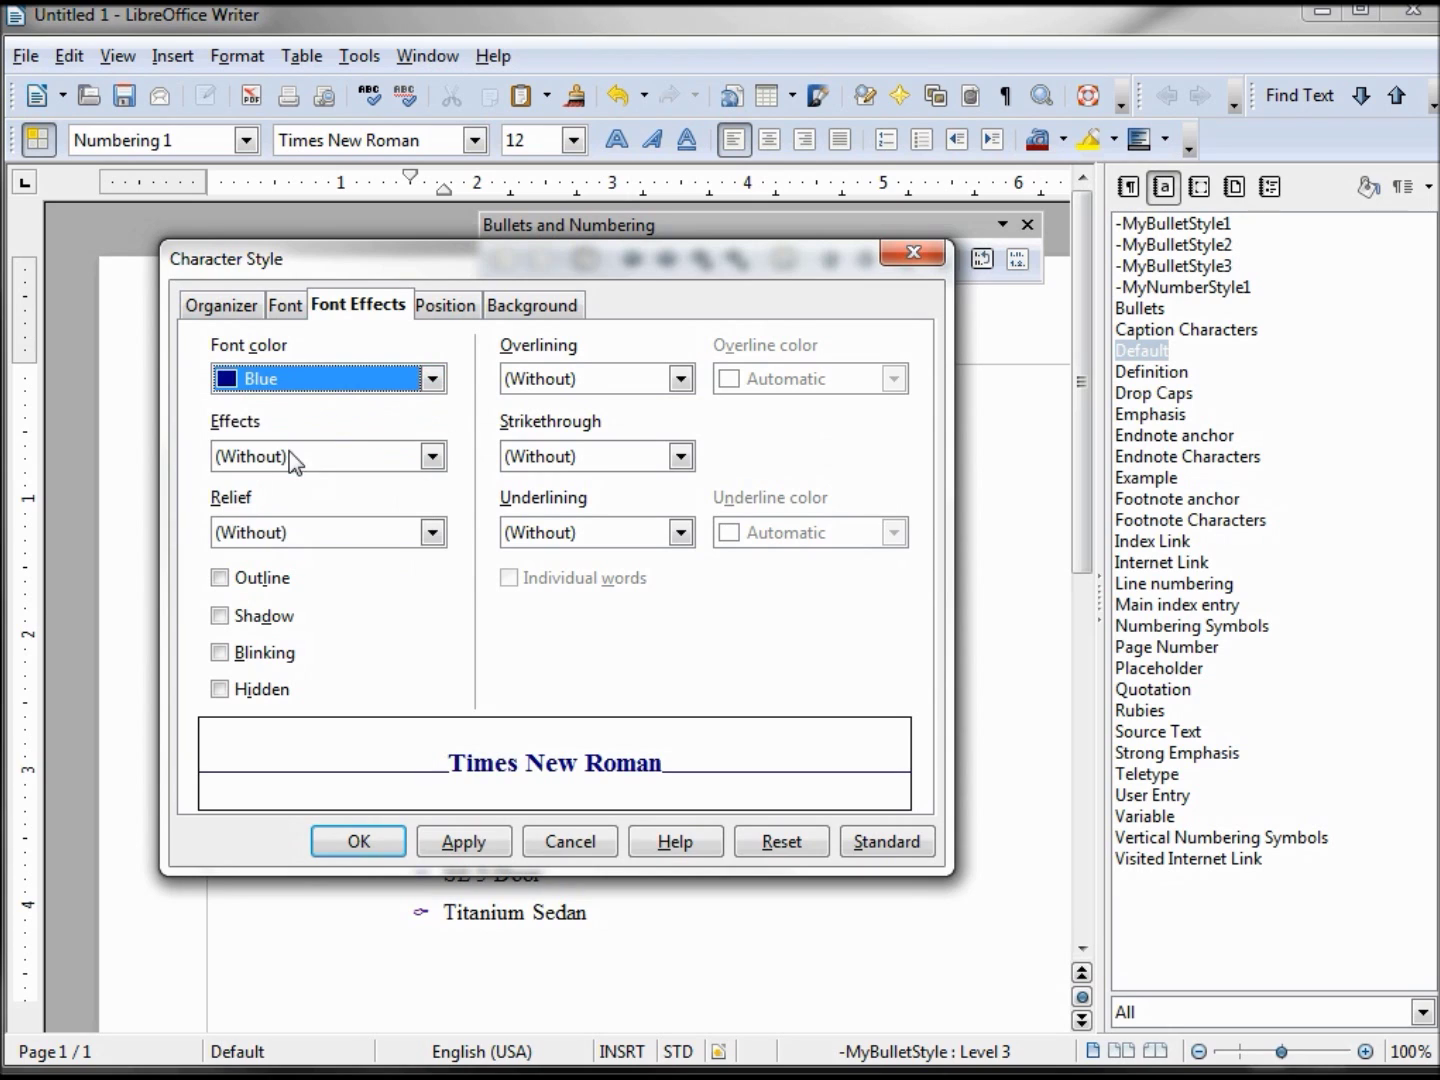
{"action": "left_click", "coordinate": [382, 840]}
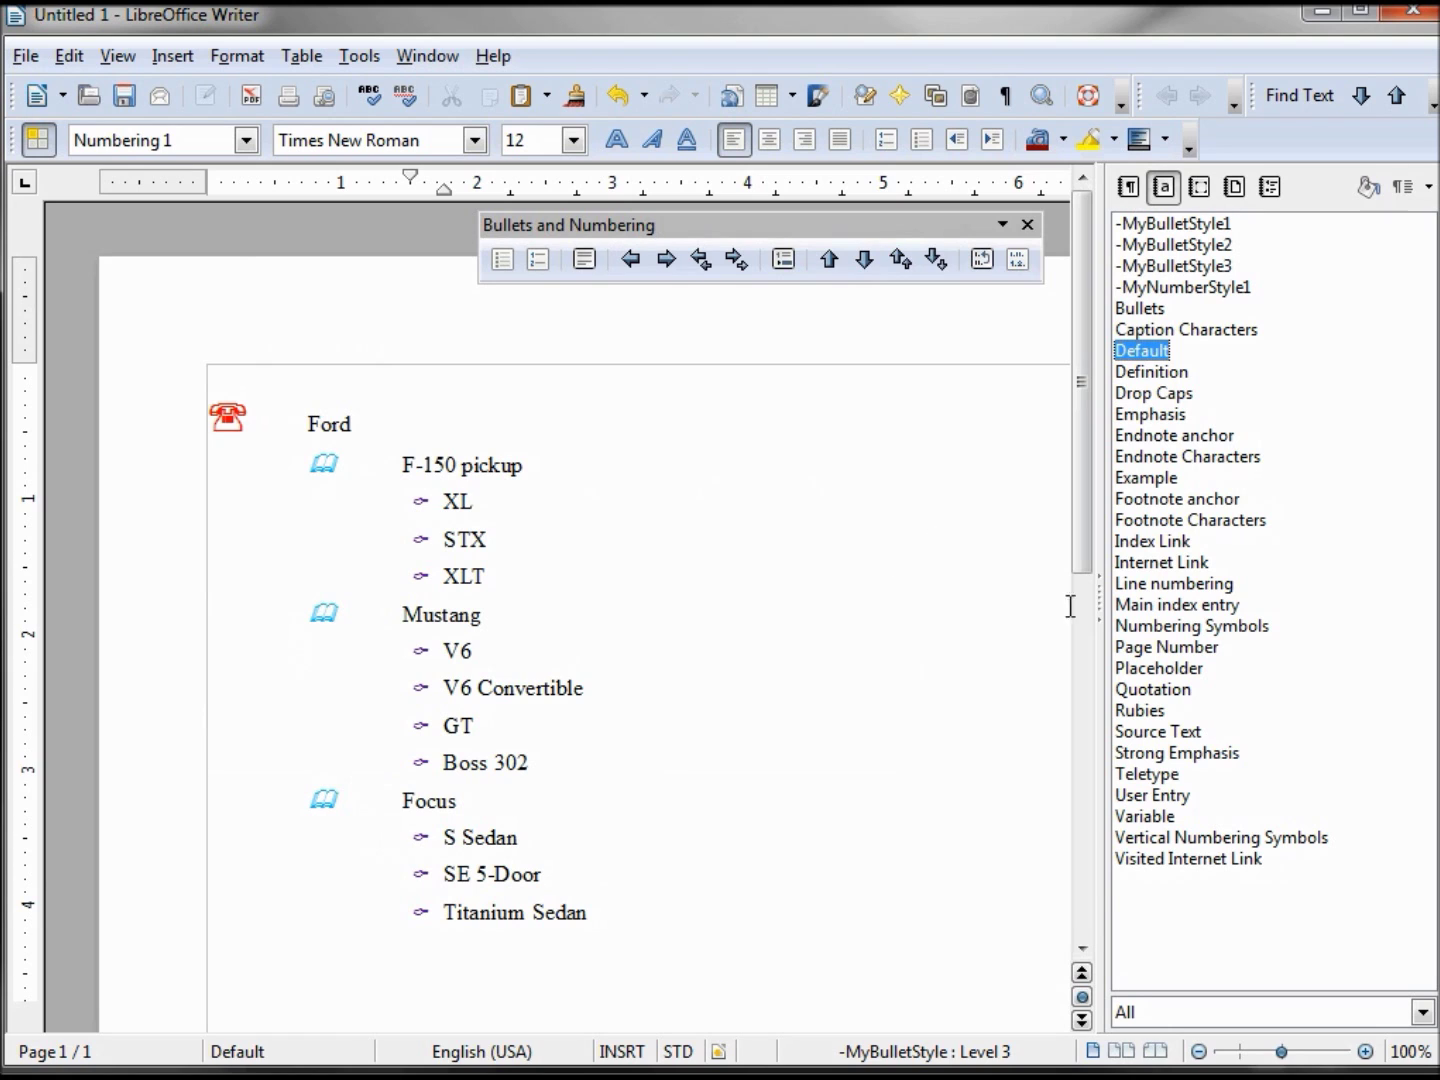
Start another new character style named -MyNumberStyle2.
{"action": "right_click", "coordinate": [1207, 921]}
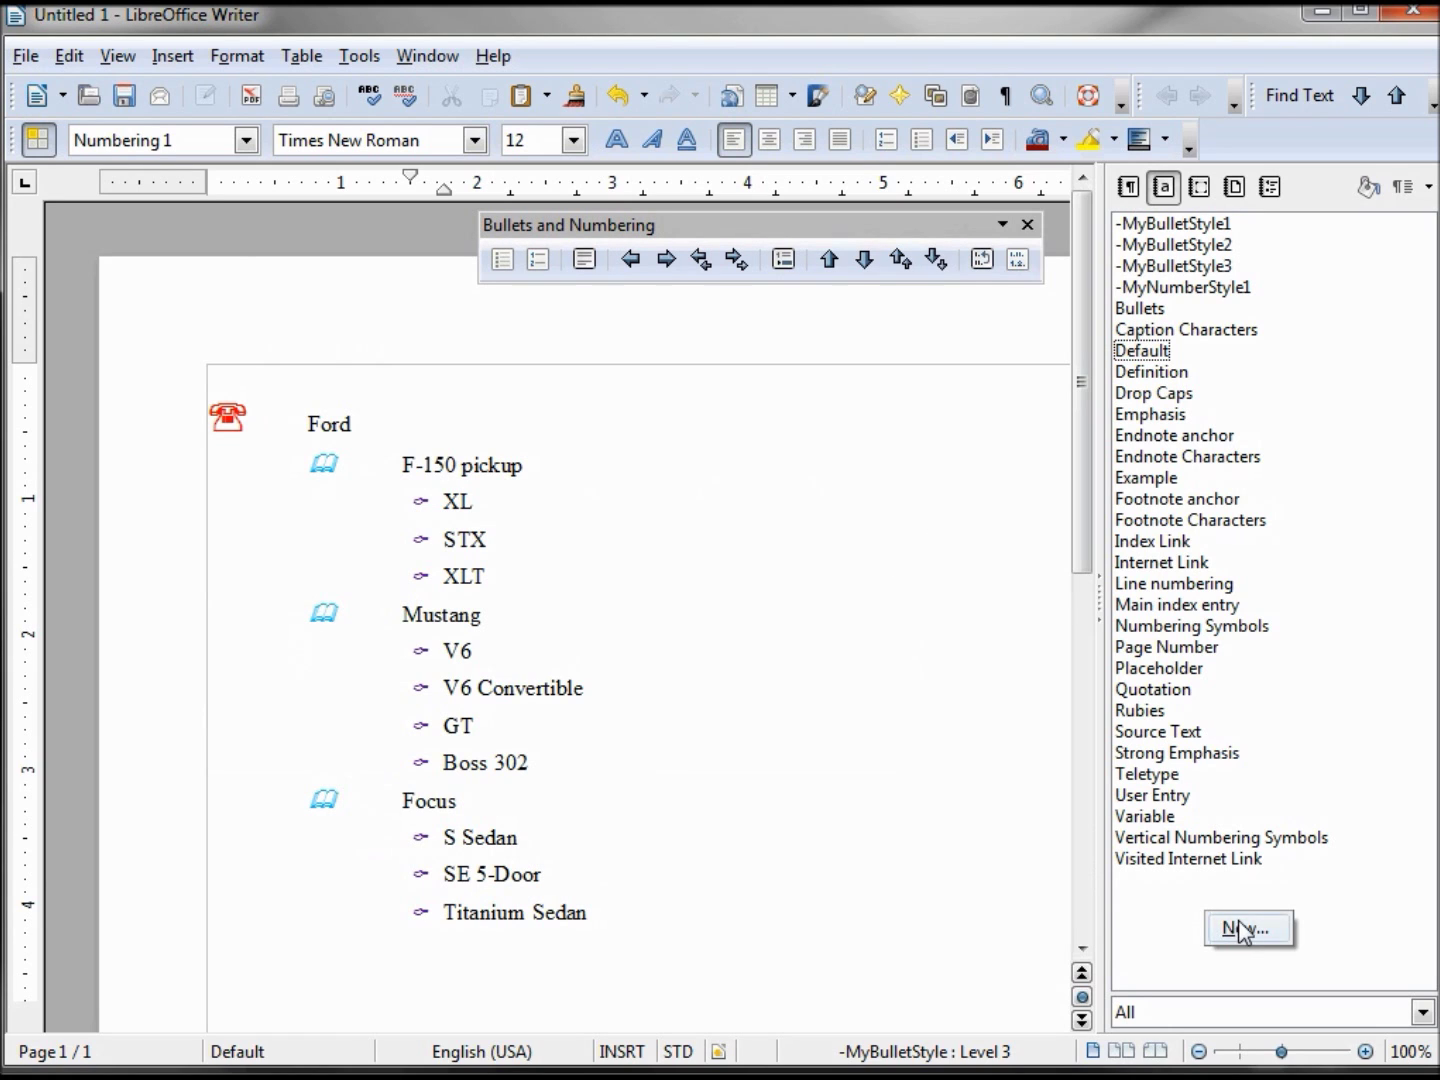
{"action": "left_click", "coordinate": [1240, 930]}
{"action": "left_click_drag", "start_coordinate": [482, 352], "coordinate": [292, 354]}
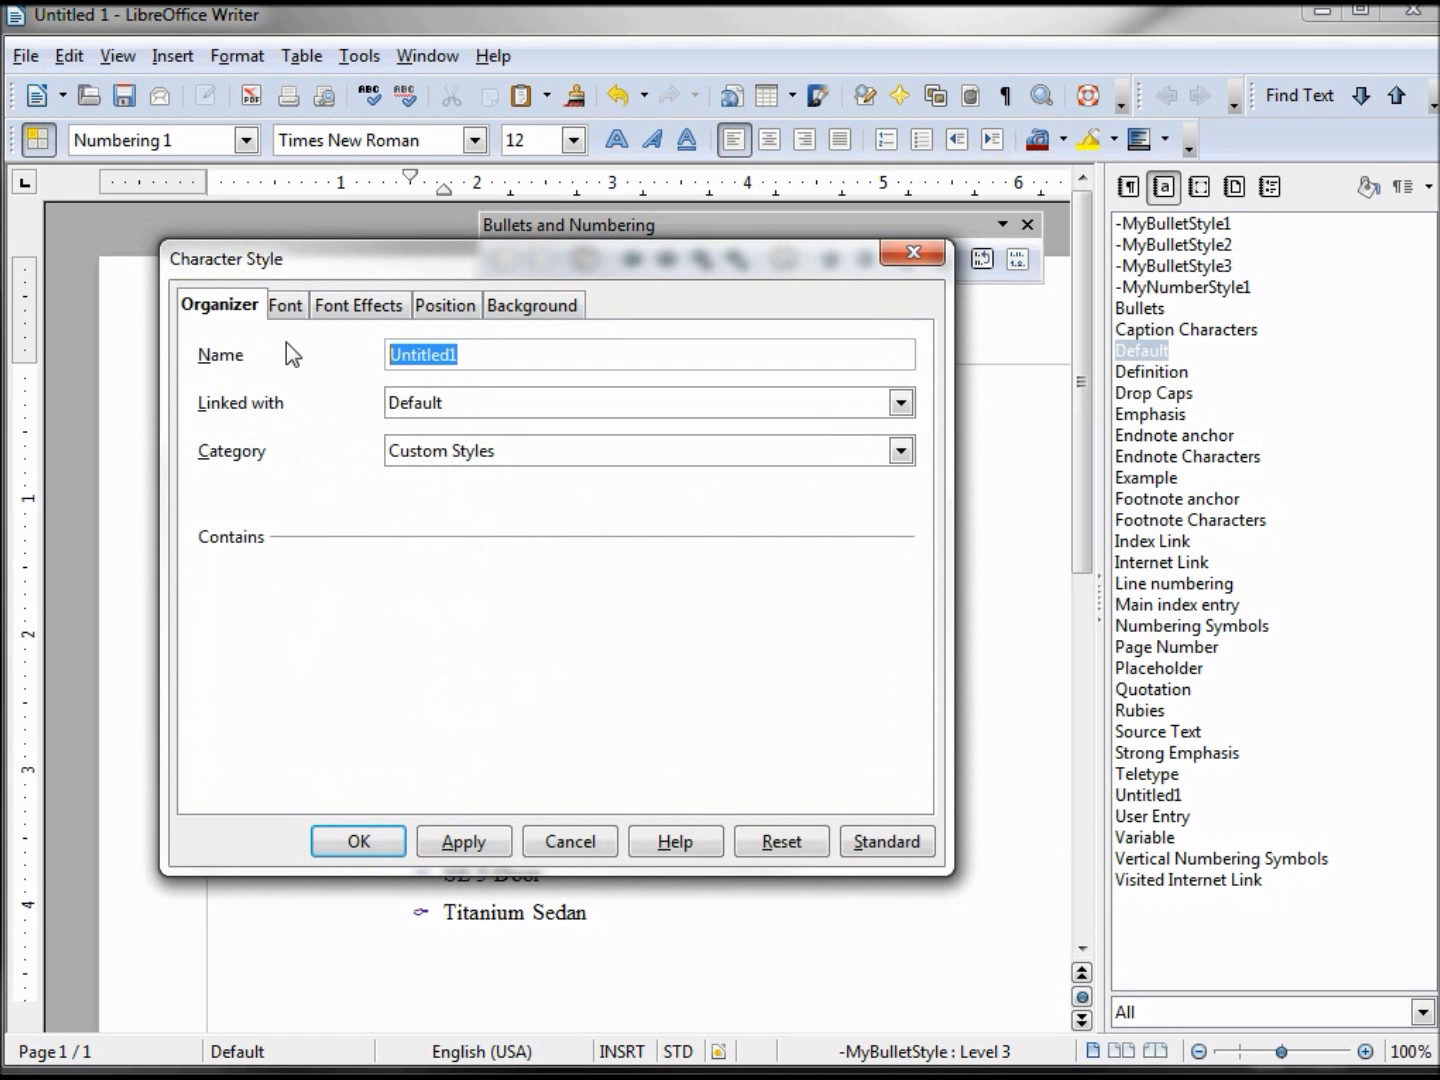
{"action": "type", "text": "-MyNumberStyle1"}
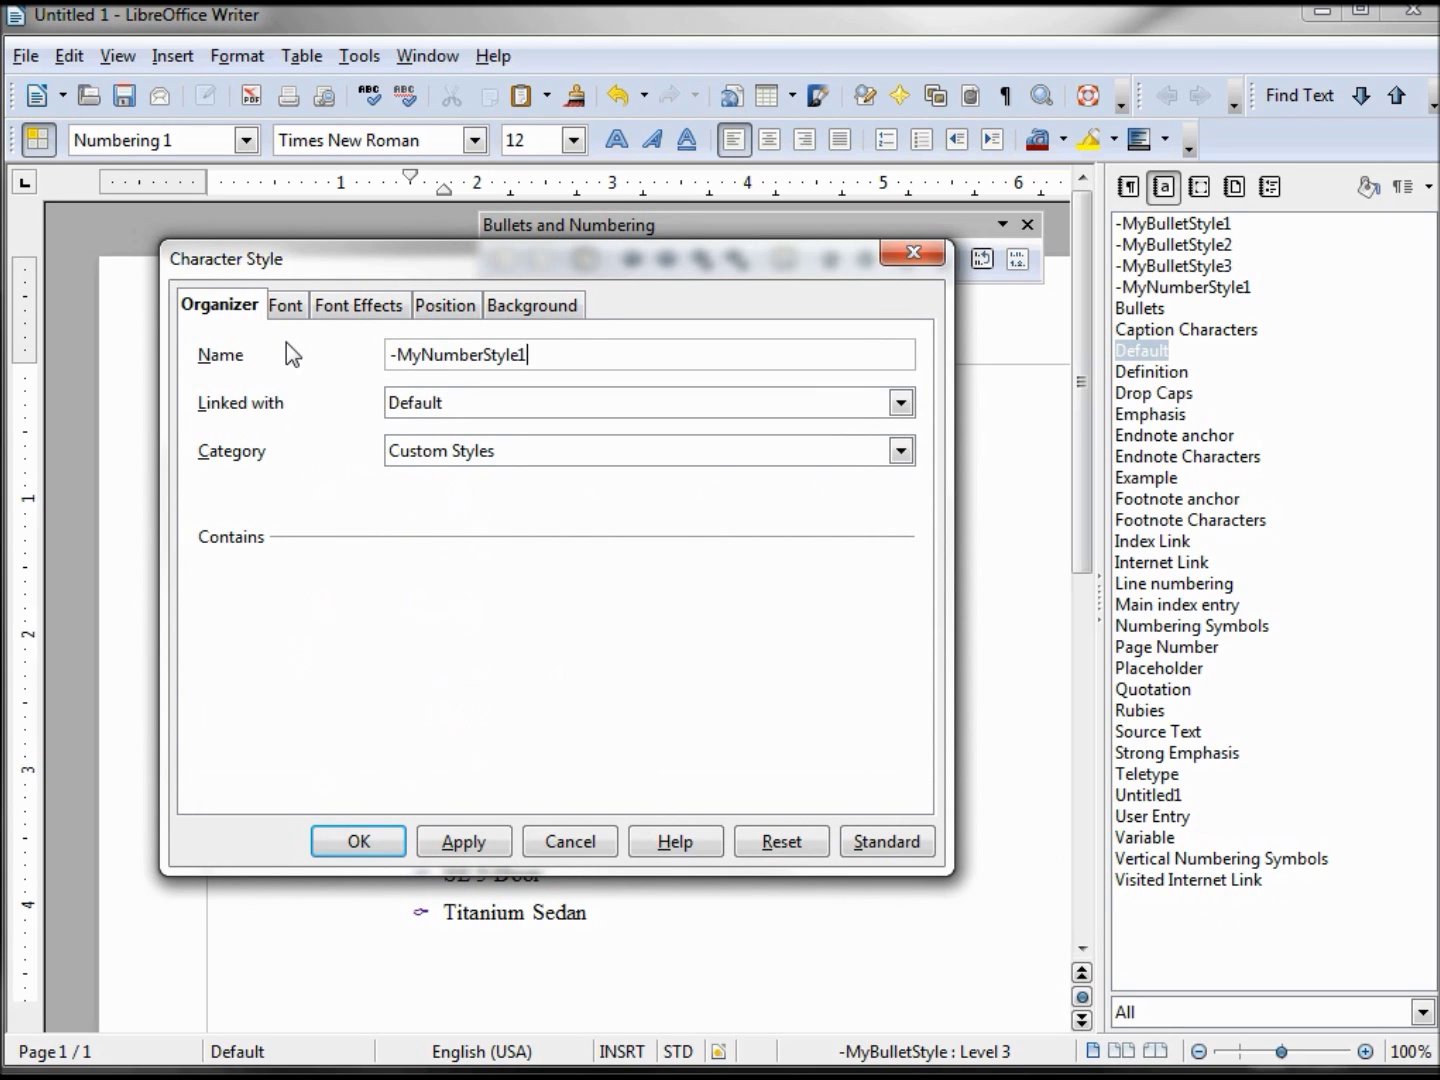
{"action": "key", "text": "BackSpace"}
{"action": "type", "text": "2"}
Give -MyNumberStyle2 Goudy Stout italic font in turquoise, apply, and save it.
{"action": "left_click", "coordinate": [290, 306]}
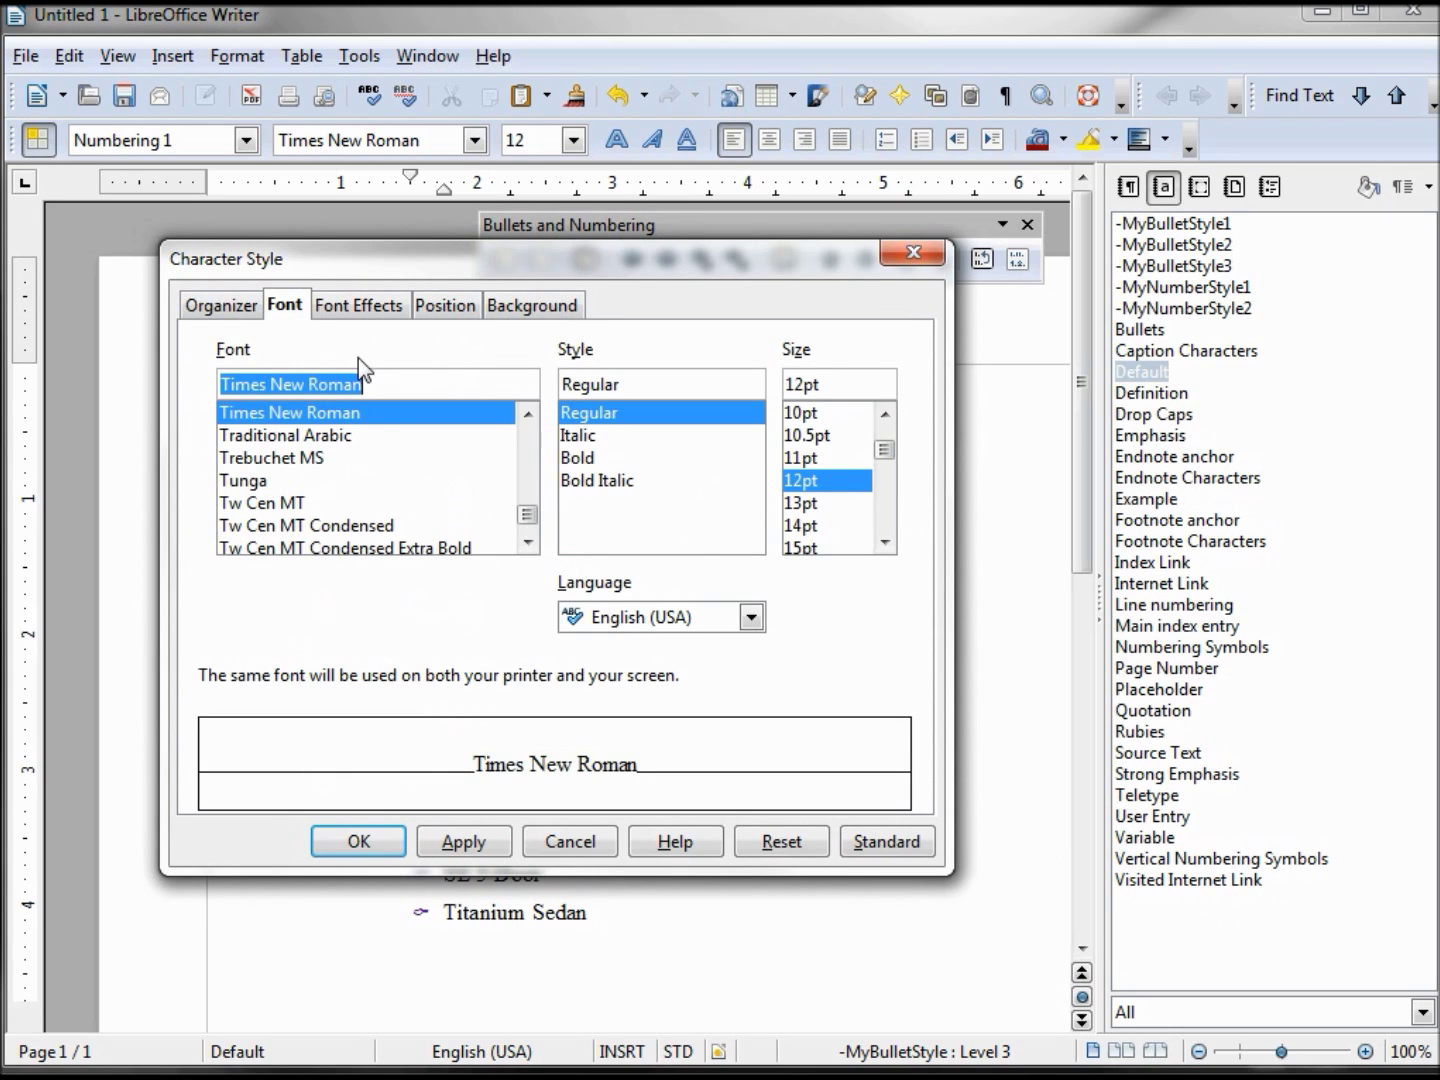
{"action": "type", "text": "Goudy Old Style"}
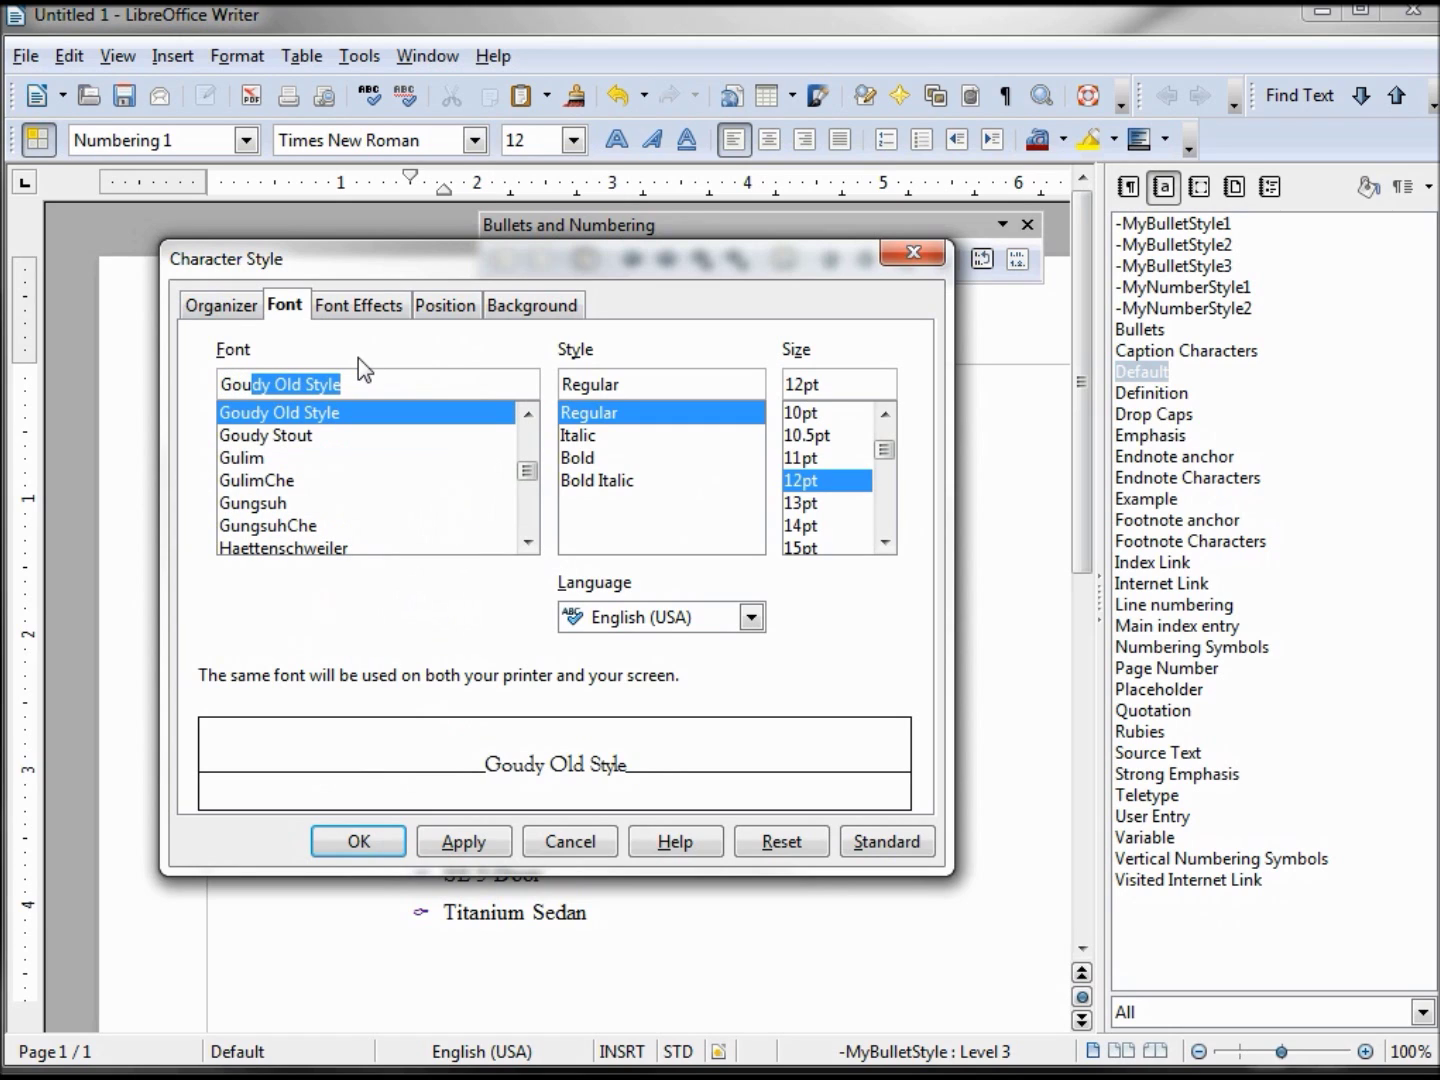
{"action": "key", "text": "Down"}
{"action": "key", "text": "Tab"}
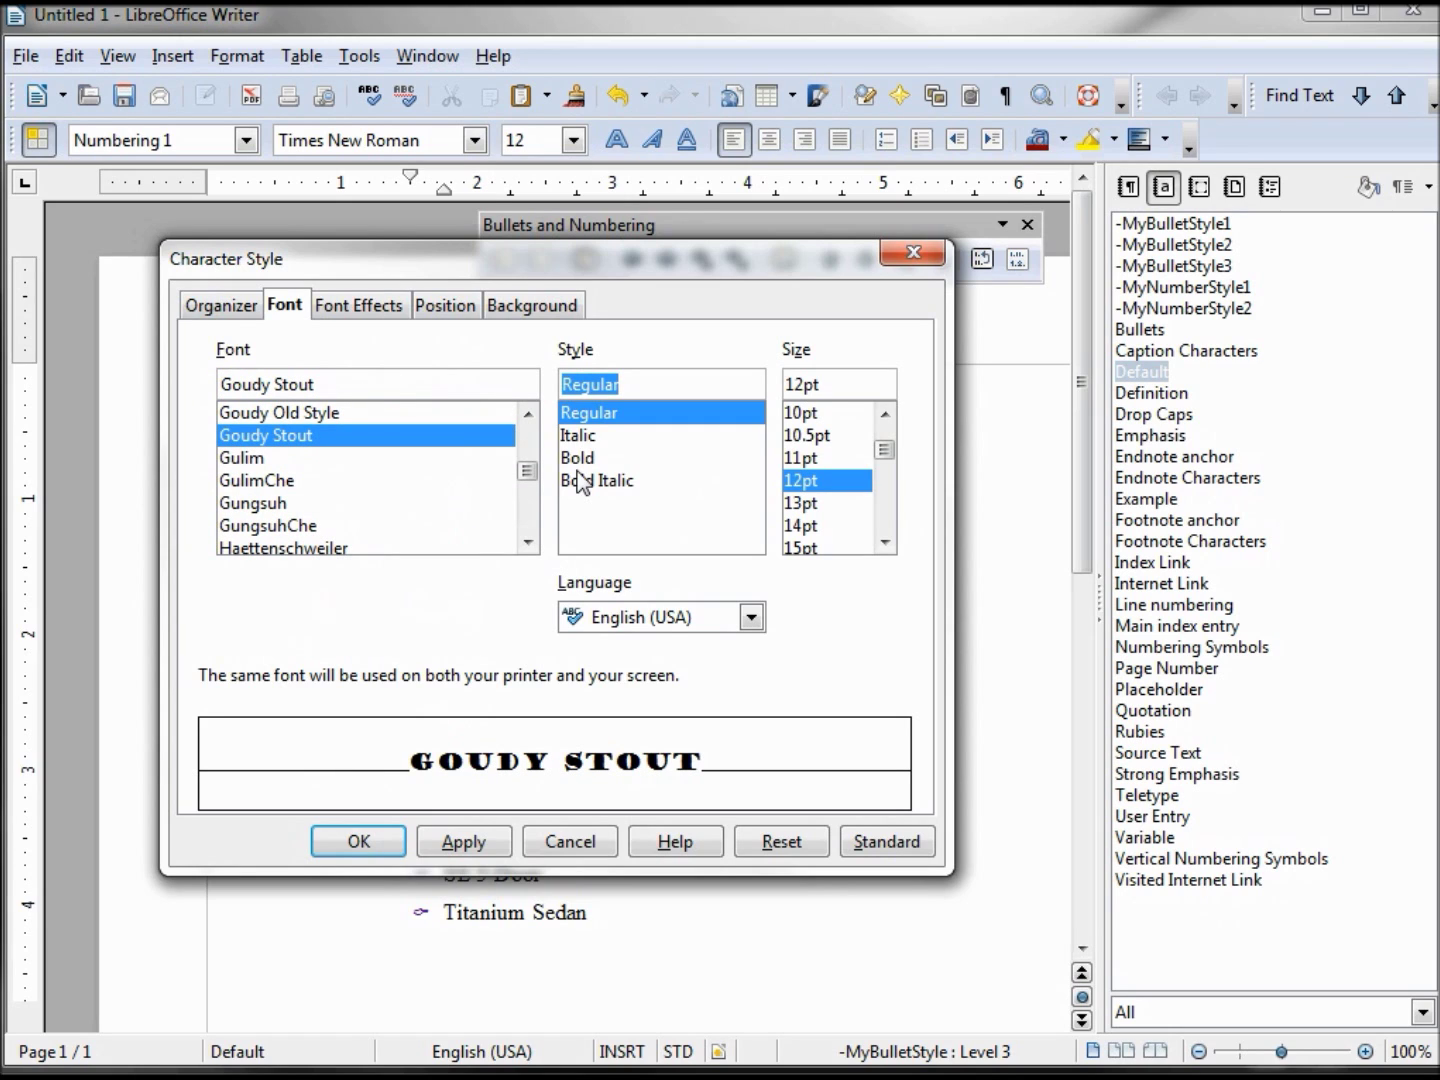
{"action": "left_click", "coordinate": [577, 437]}
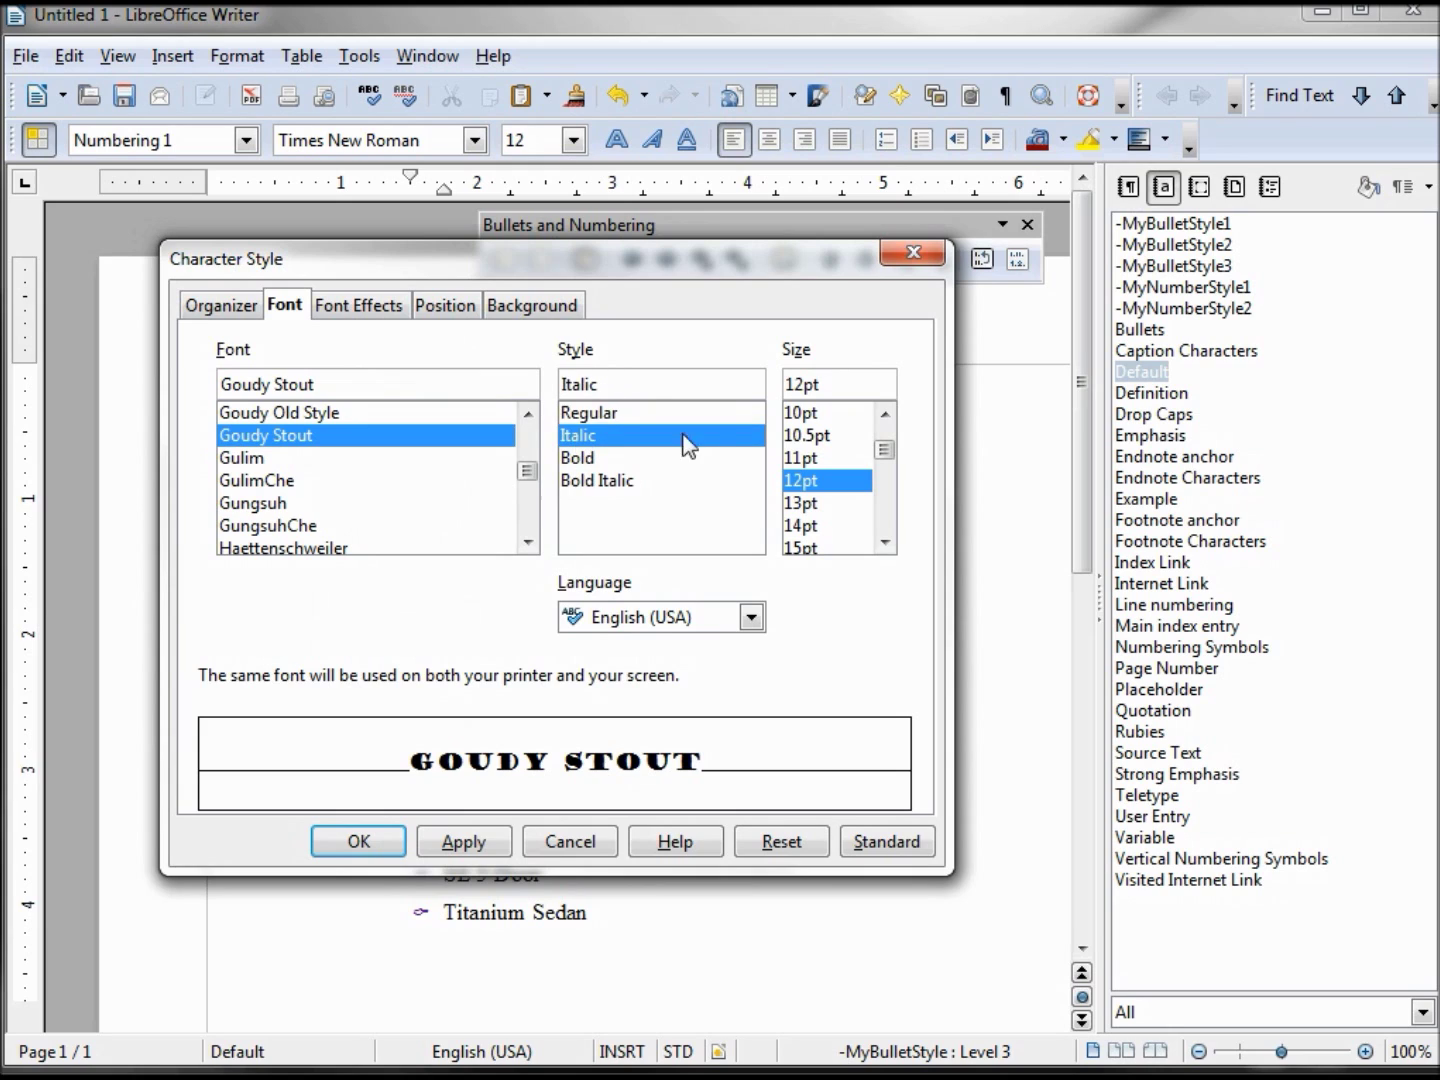
{"action": "left_click", "coordinate": [368, 308]}
{"action": "left_click", "coordinate": [431, 380]}
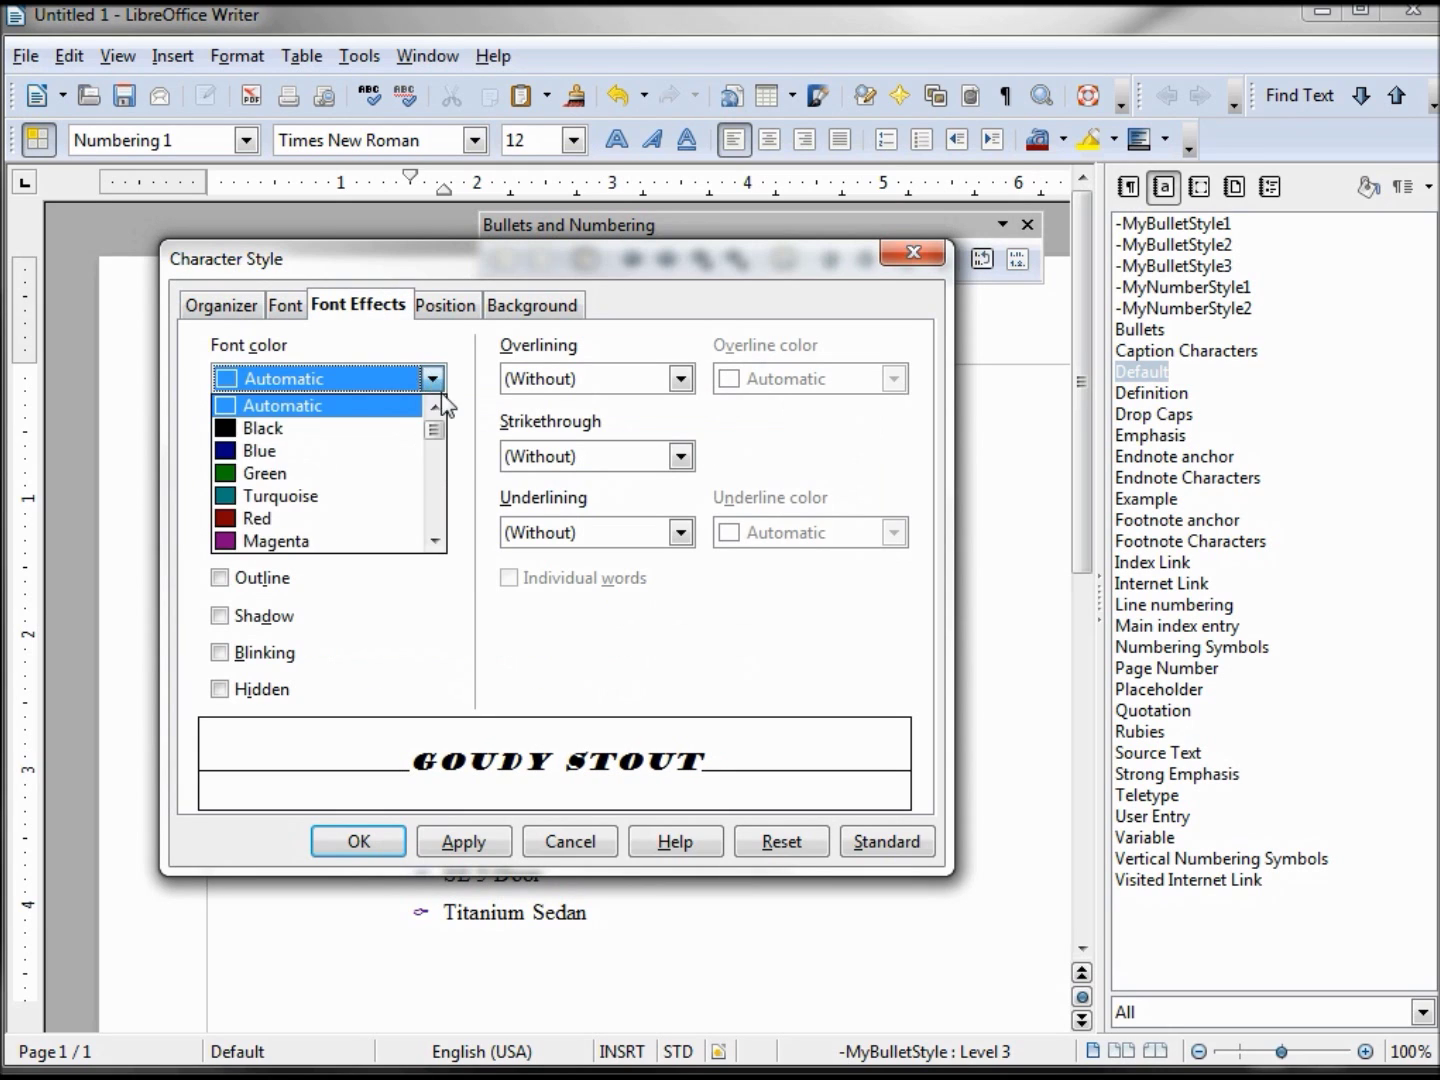
{"action": "scroll", "coordinate": [333, 438], "scroll_direction": "down", "scroll_amount": 10}
{"action": "left_click", "coordinate": [333, 430]}
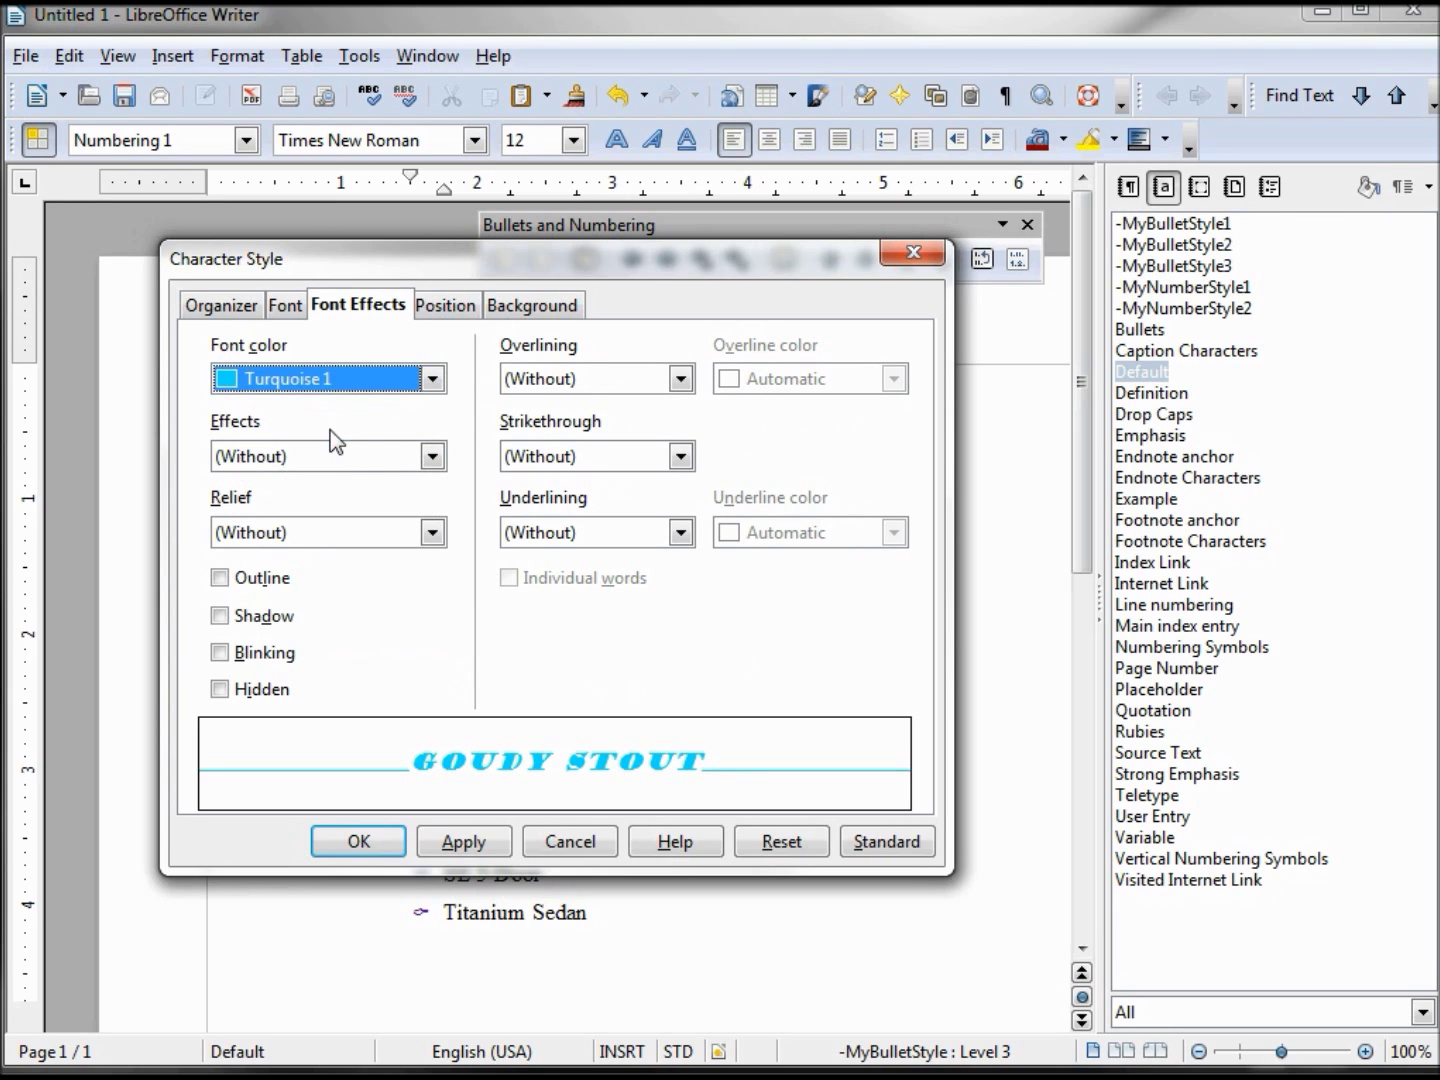
{"action": "left_click", "coordinate": [465, 838]}
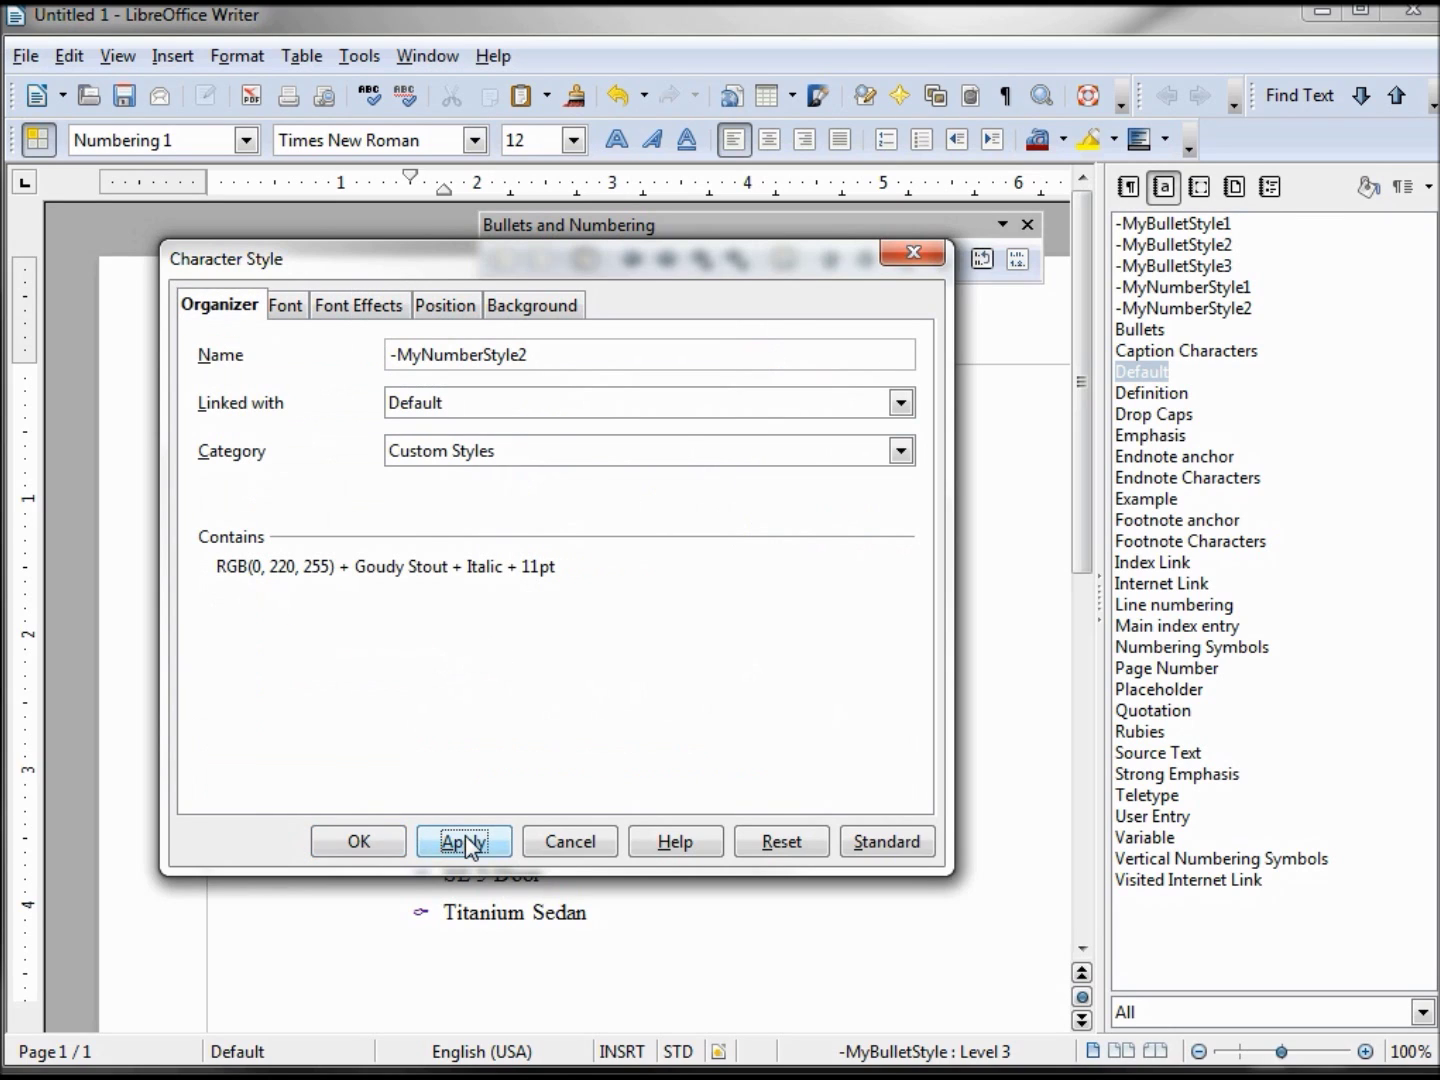
{"action": "left_click", "coordinate": [358, 843]}
Start a third new character style named -MyNumberStyle3.
{"action": "right_click", "coordinate": [1151, 962]}
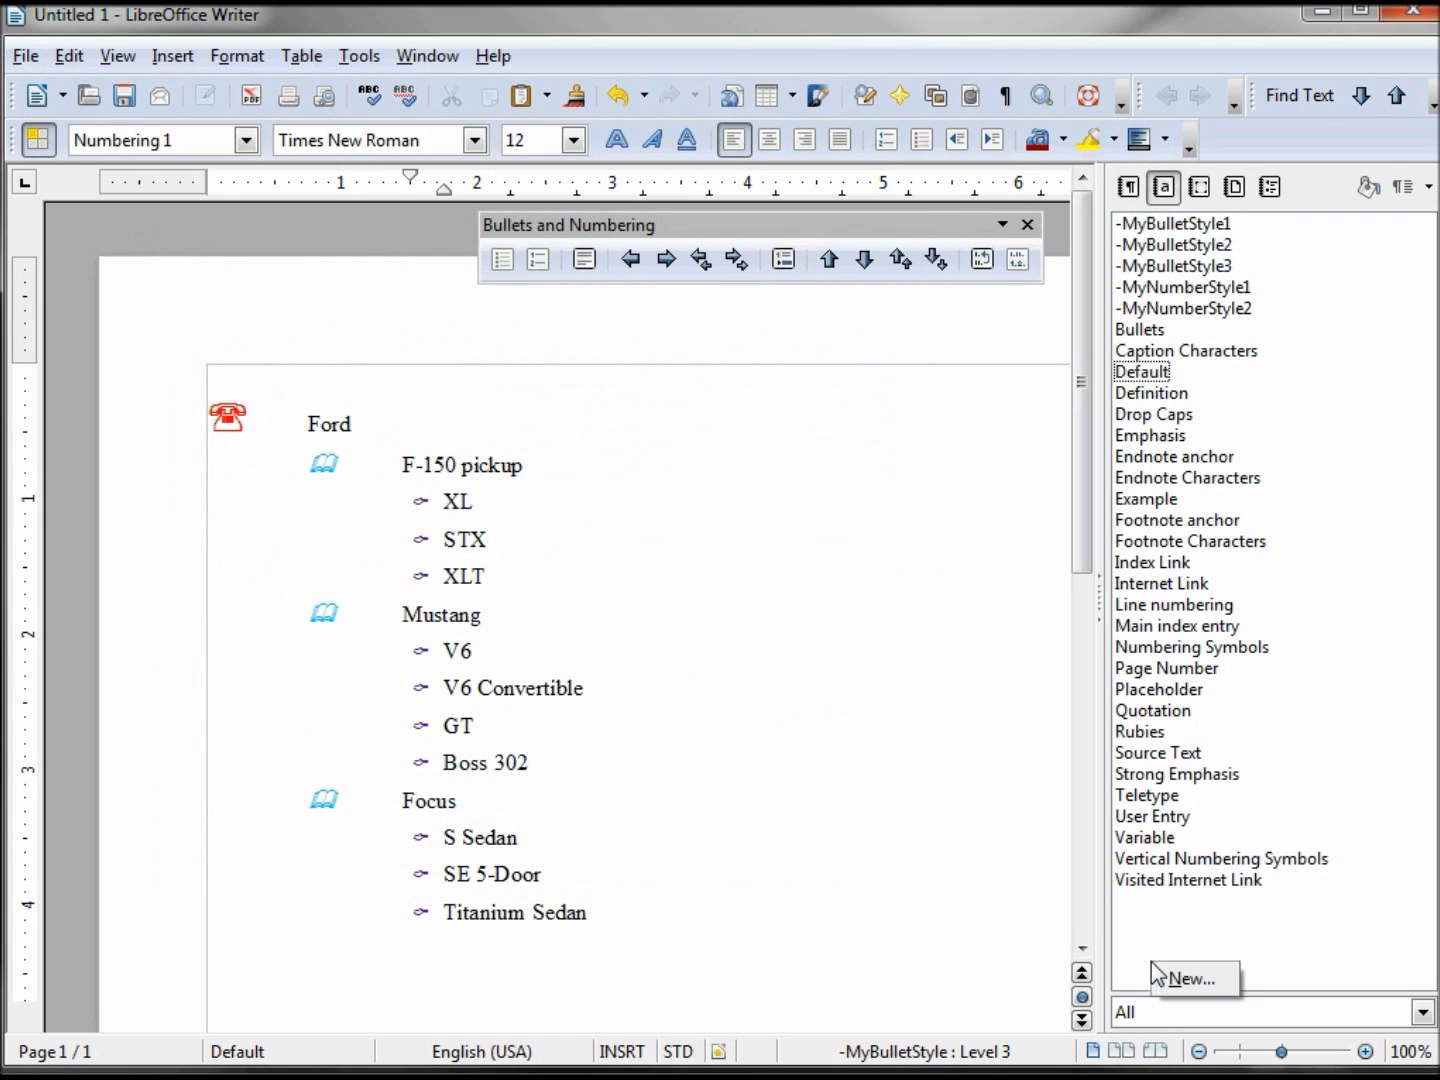
{"action": "left_click", "coordinate": [1190, 979]}
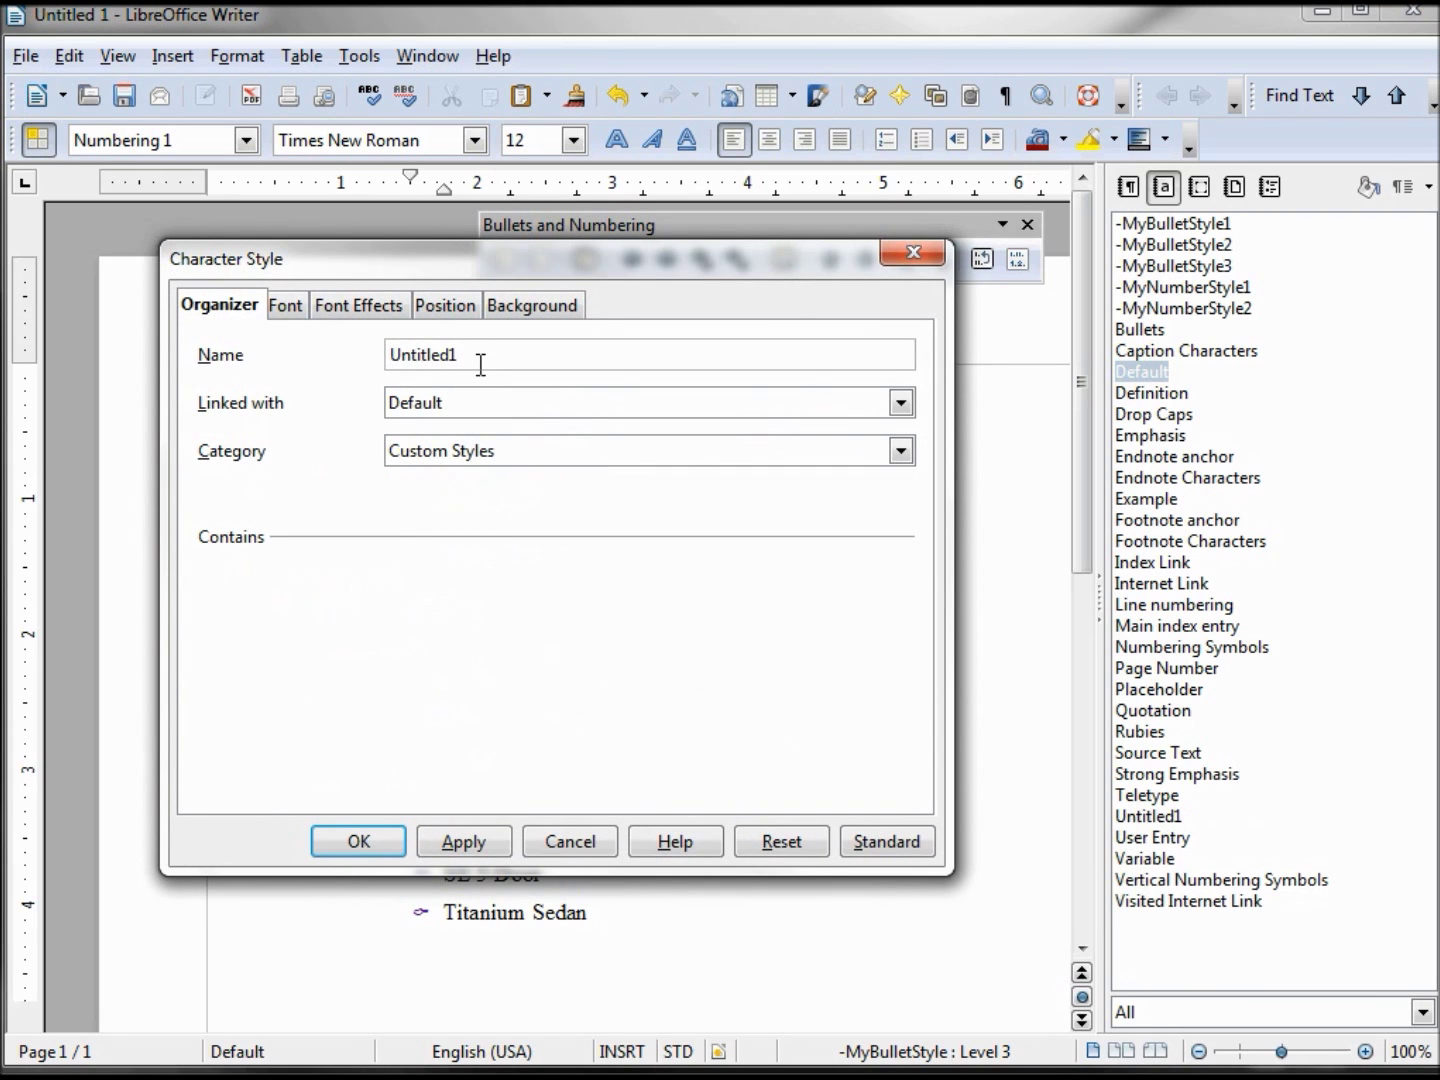
{"action": "type", "text": "-MyNumberStyle1"}
{"action": "key", "text": "BackSpace"}
{"action": "type", "text": "3"}
Set -MyNumberStyle3 to Trebuchet MS italic 10pt in red and save it.
{"action": "left_click", "coordinate": [283, 308]}
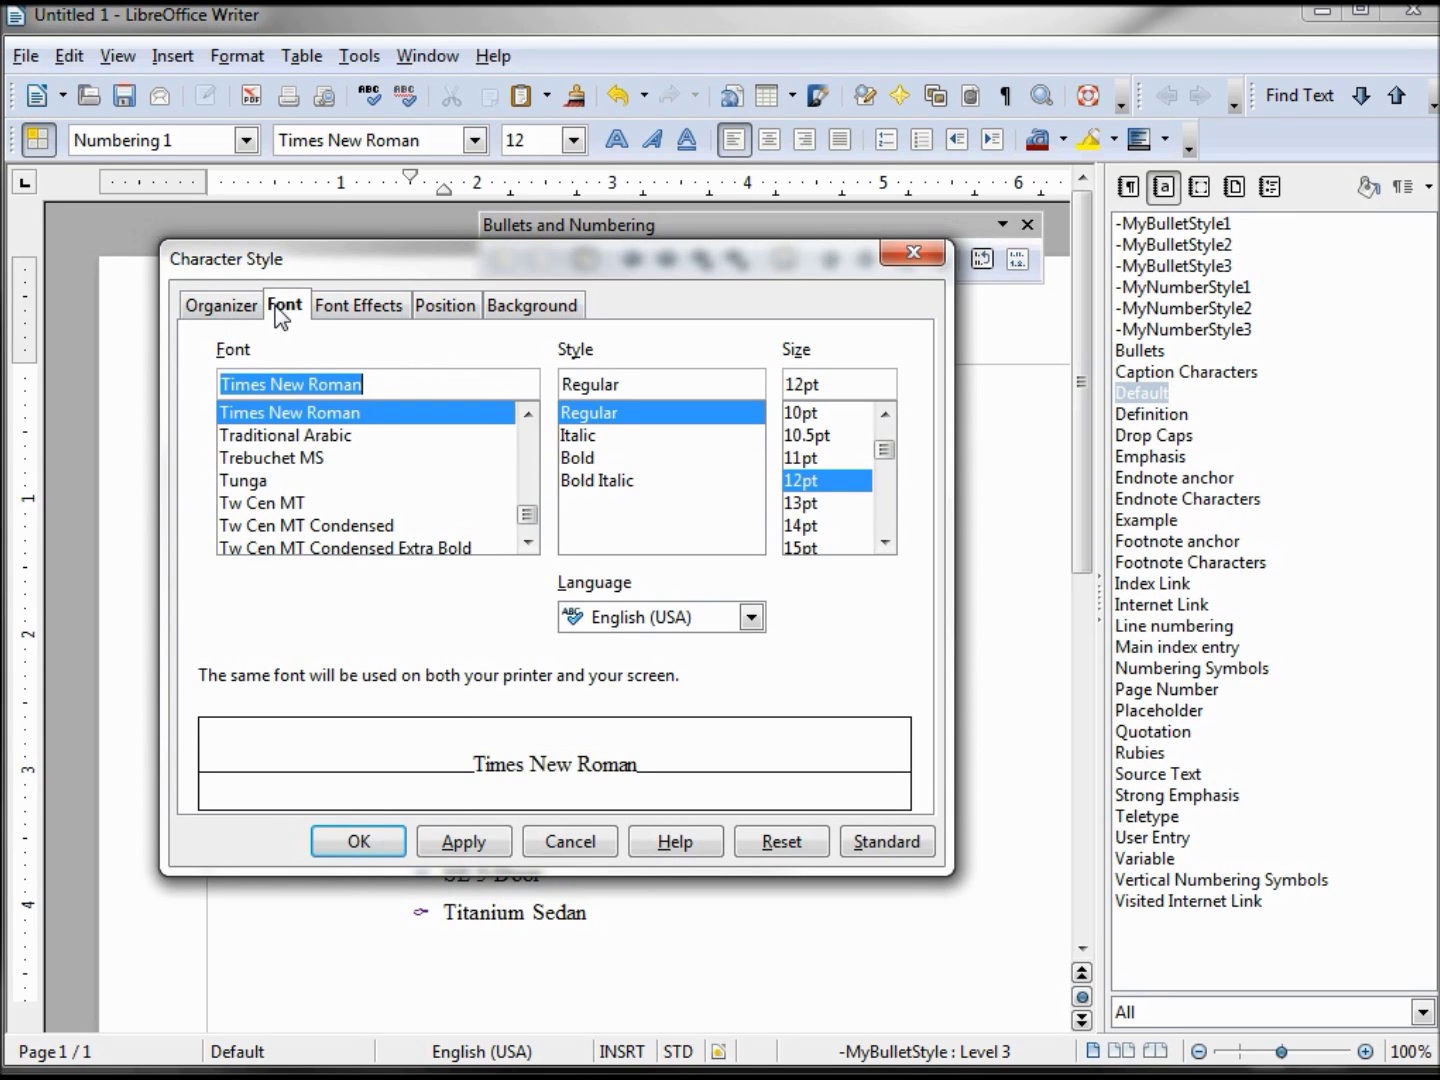
{"action": "type", "text": "Trebuchet MS"}
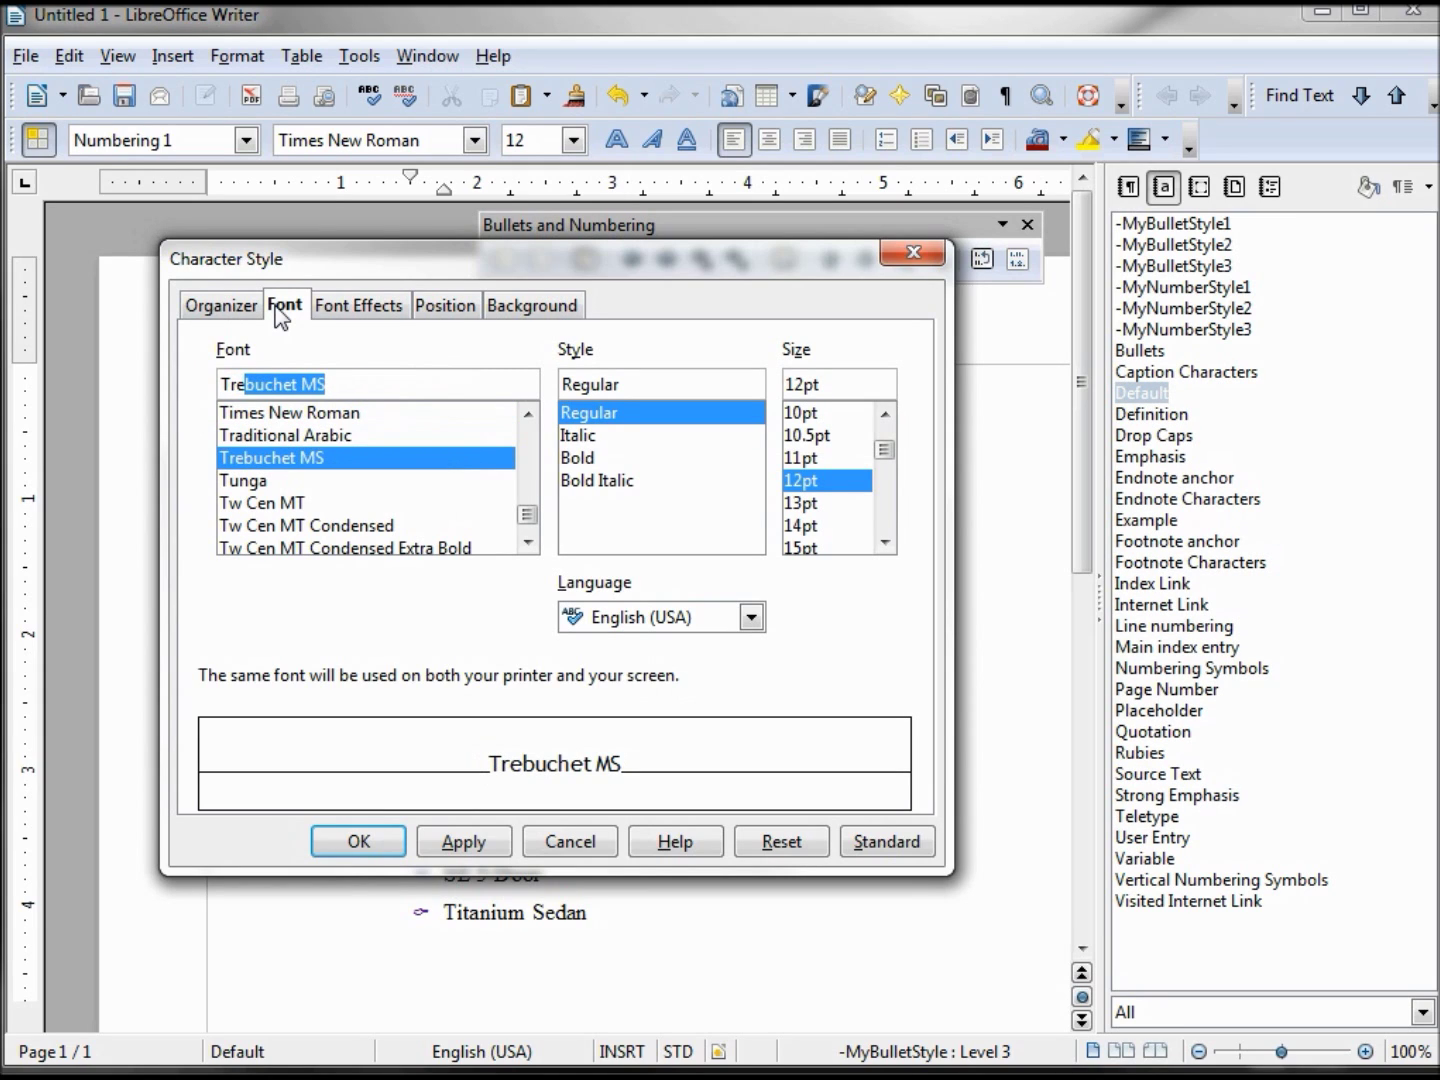
{"action": "key", "text": "Tab"}
{"action": "key", "text": "Down"}
{"action": "key", "text": "Tab"}
{"action": "key", "text": "Up"}
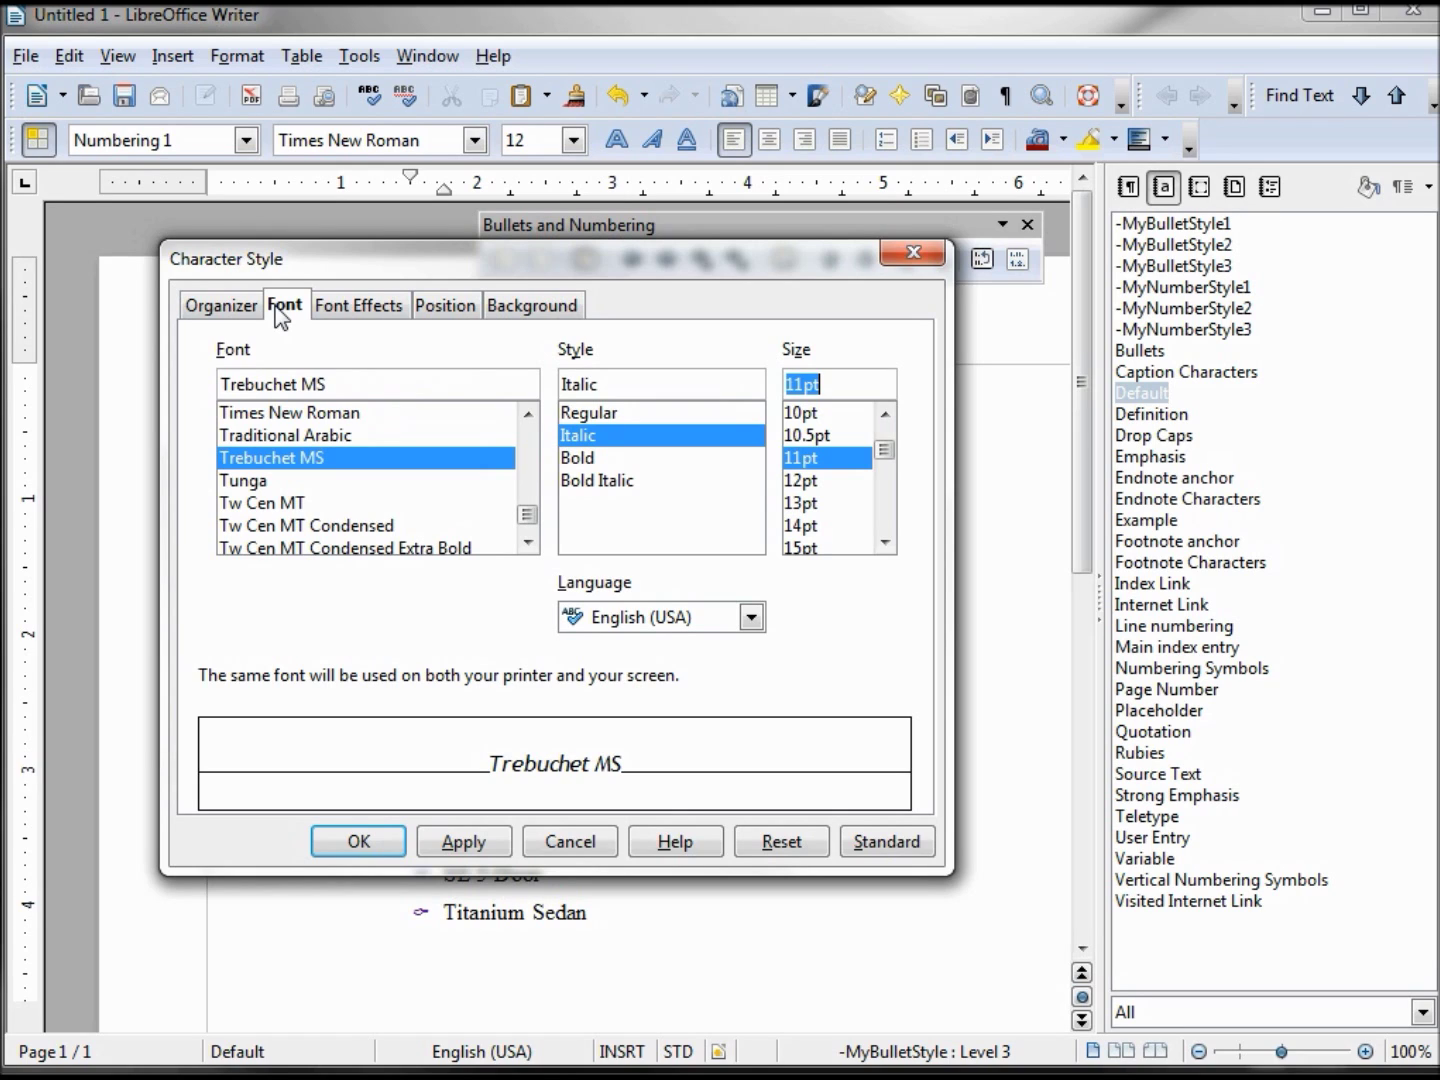
{"action": "key", "text": "Up"}
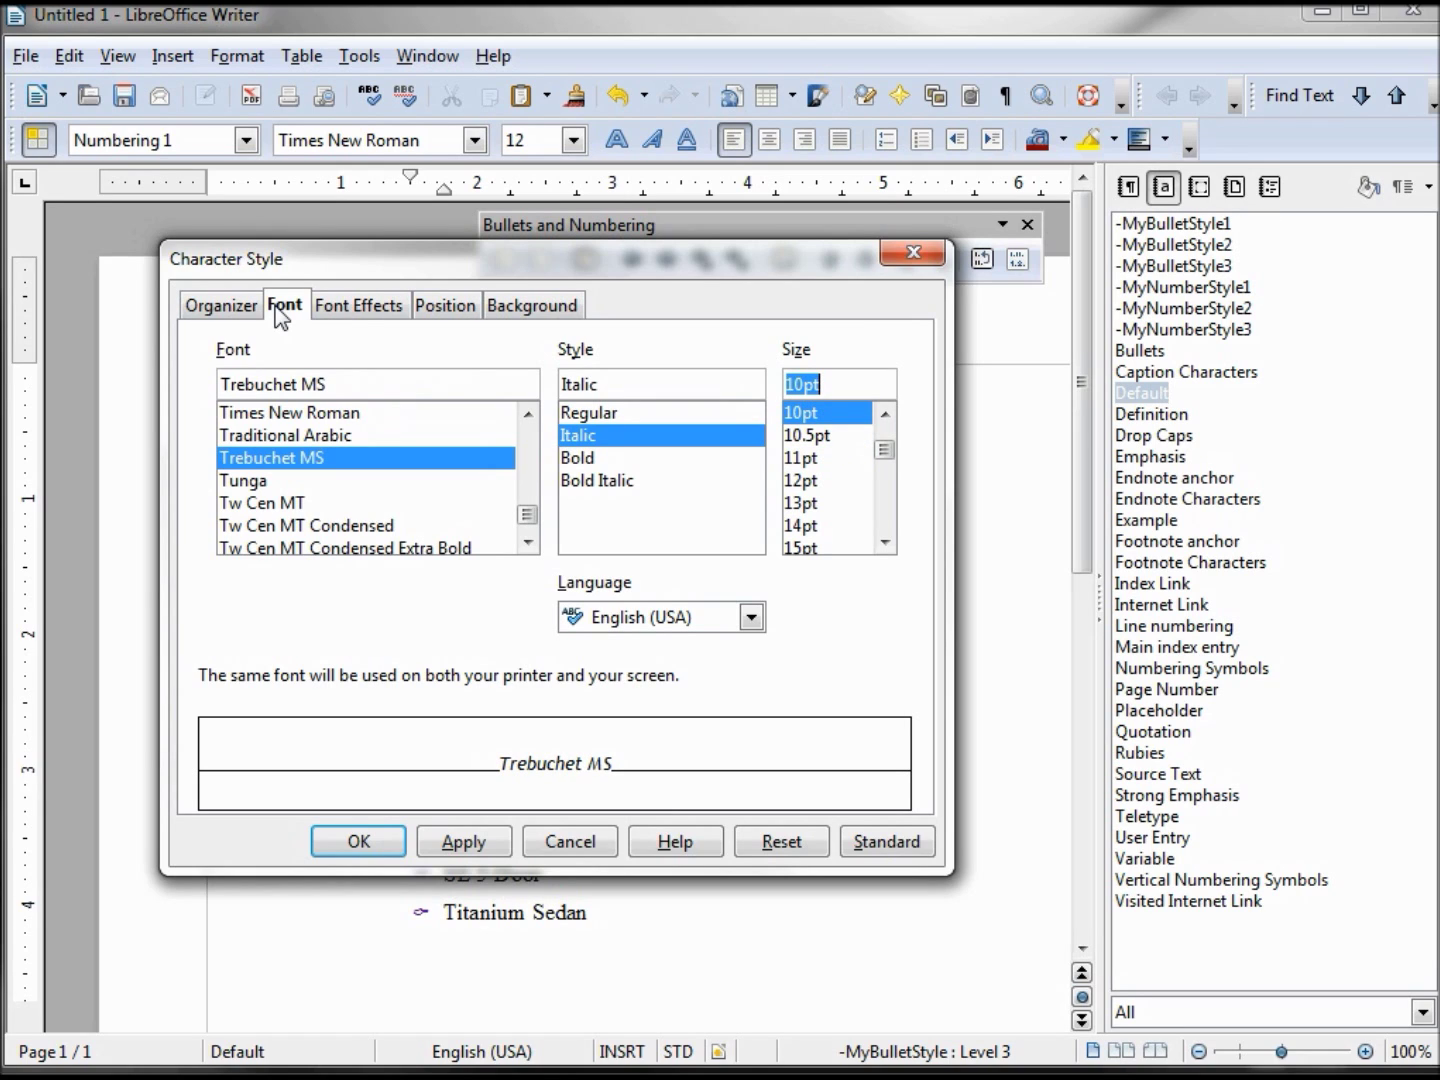
{"action": "key", "text": "Tab"}
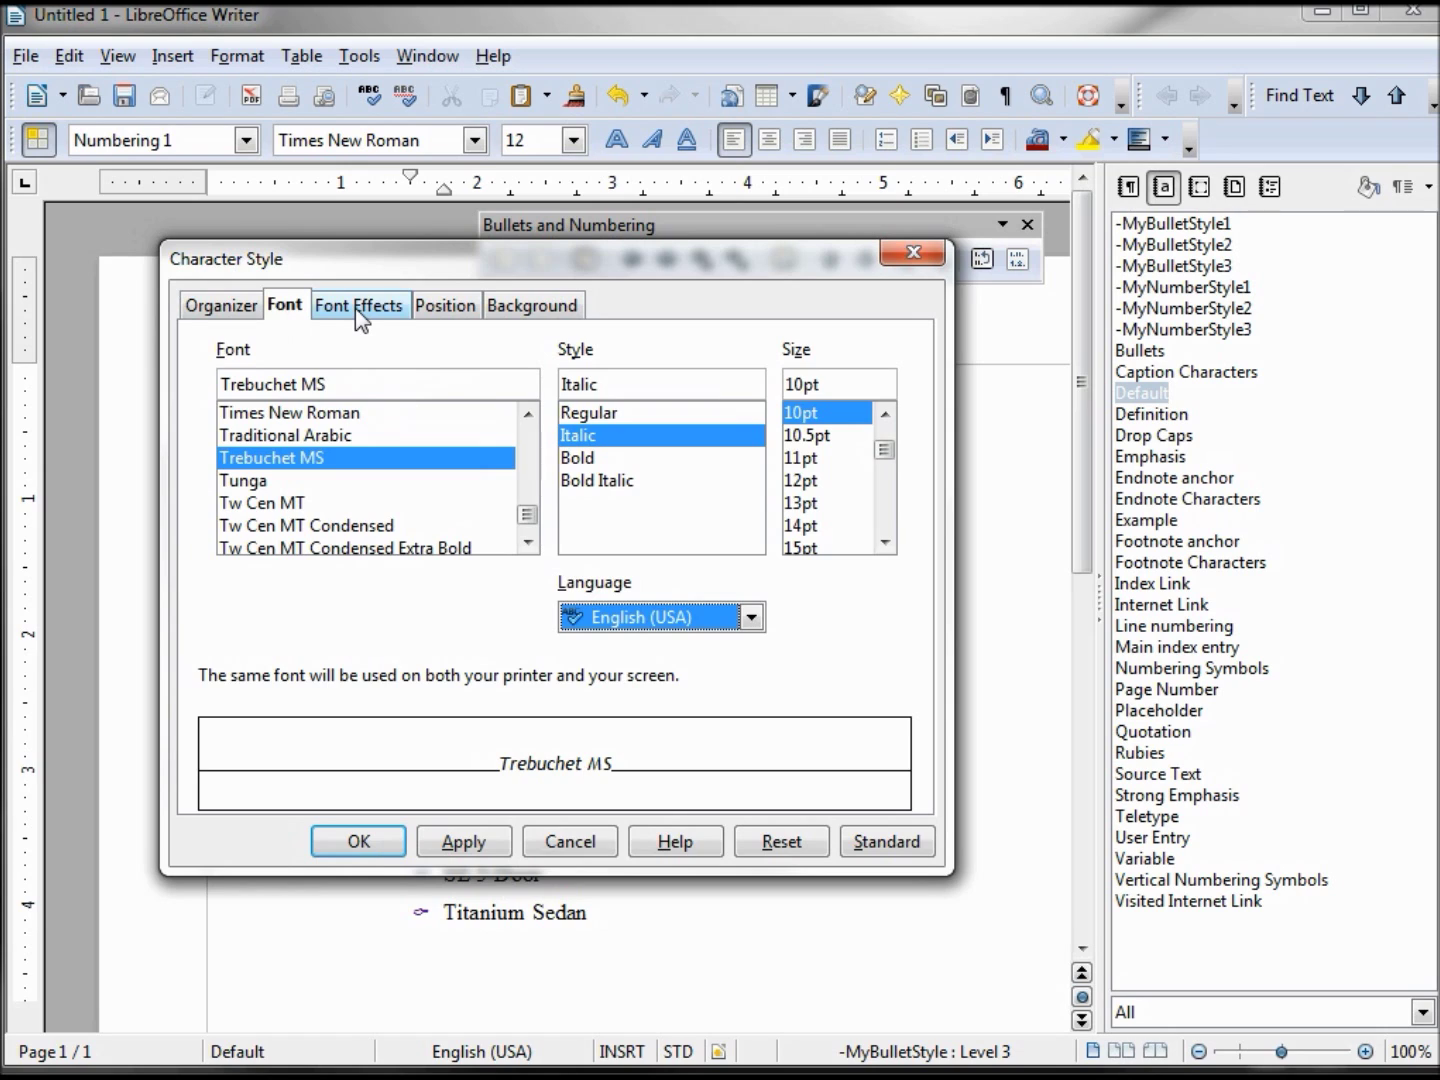
{"action": "left_click", "coordinate": [356, 306]}
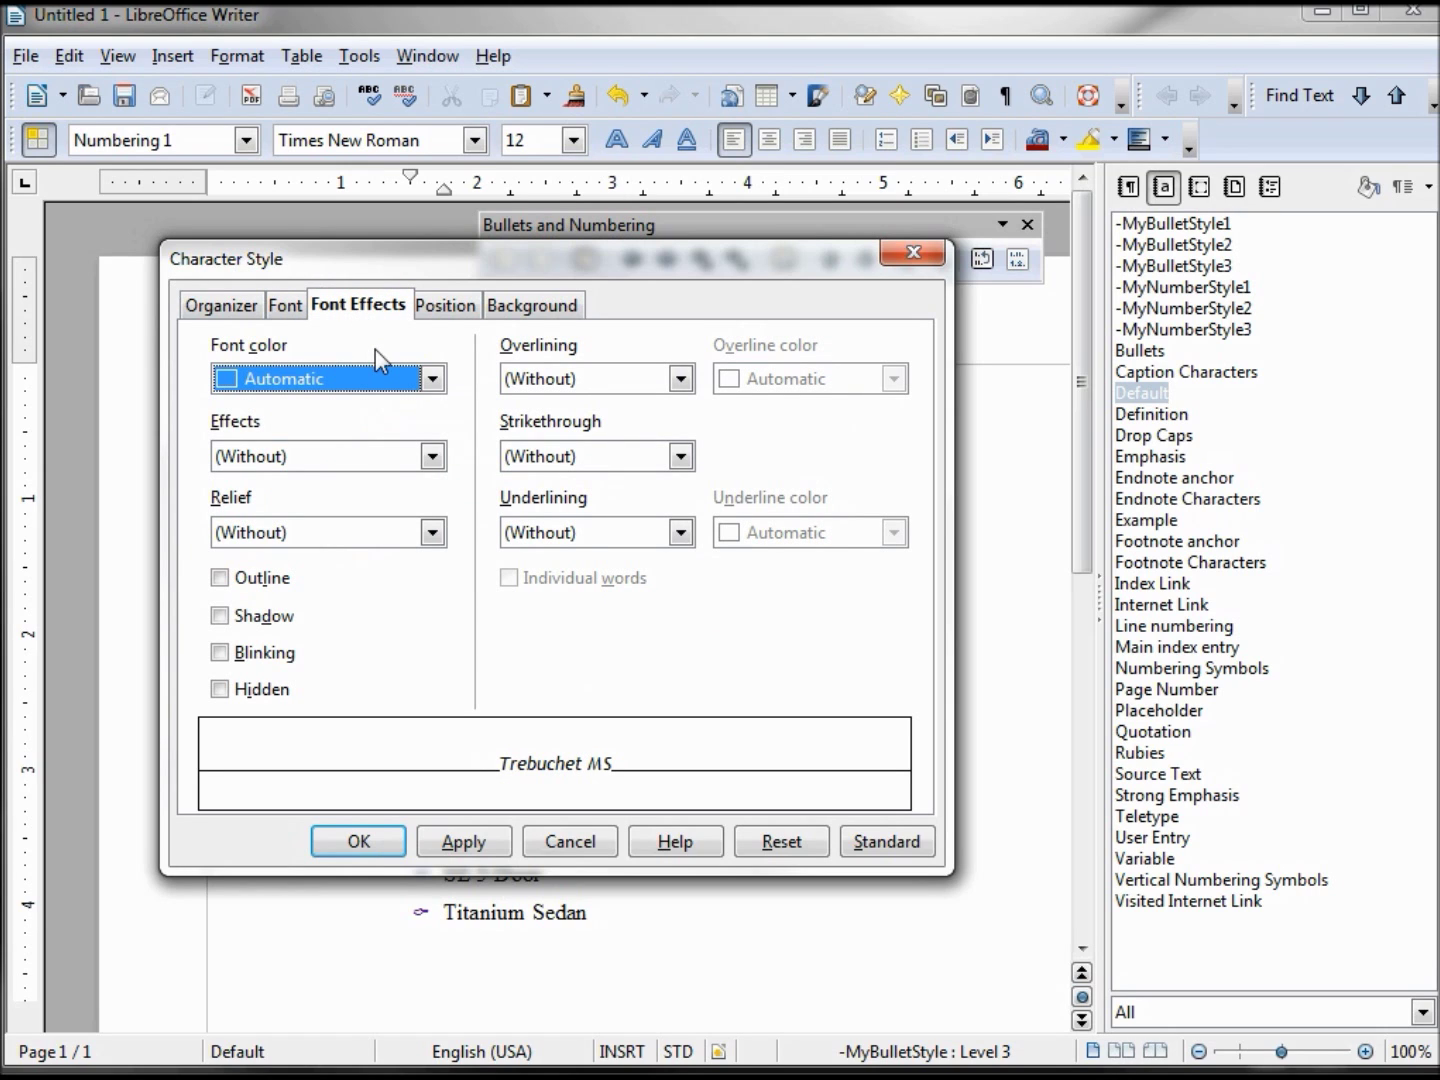
{"action": "left_click", "coordinate": [432, 378]}
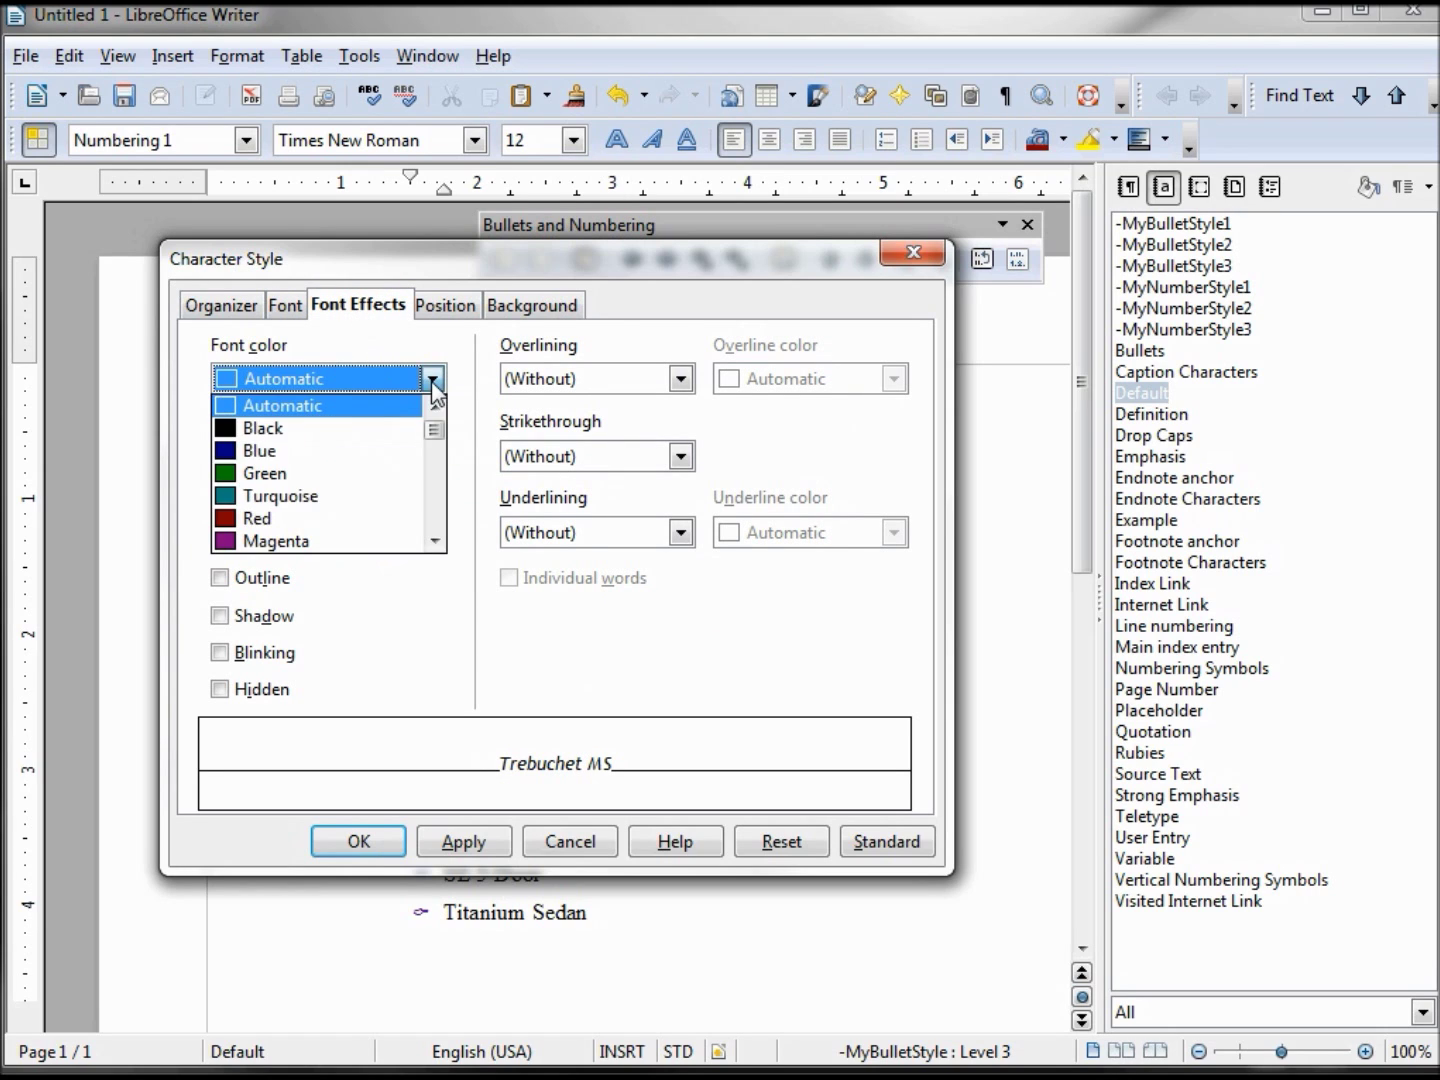
{"action": "left_click", "coordinate": [257, 518]}
{"action": "left_click", "coordinate": [361, 840]}
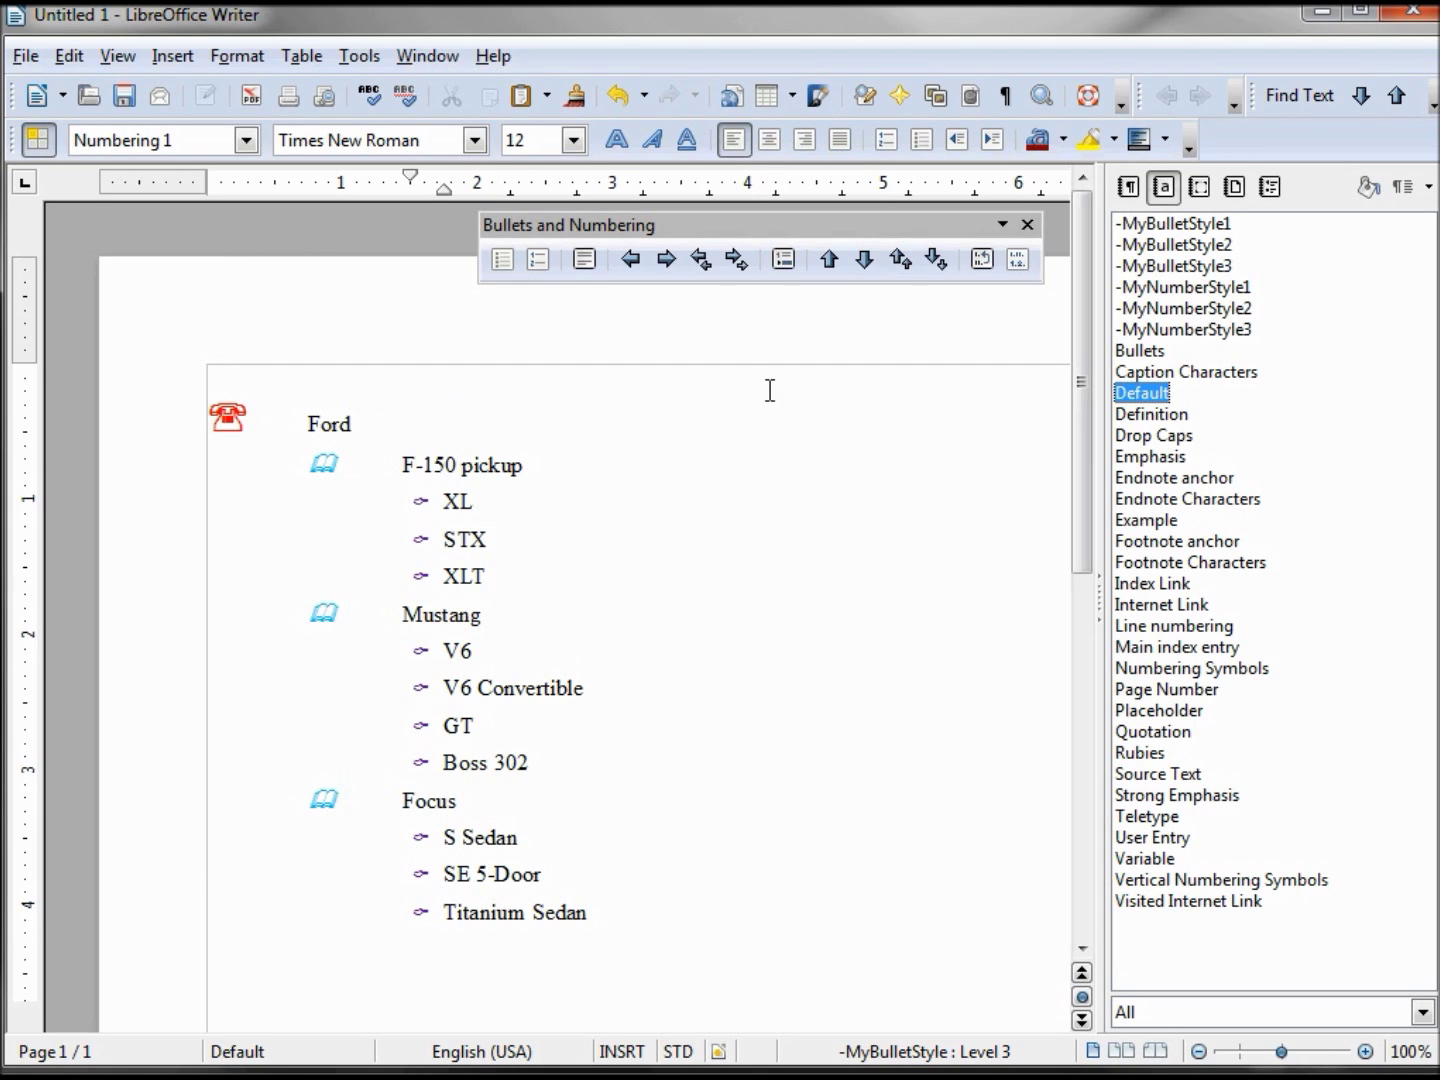
Create a new list style and select its default name to rename it -MyNumberStyle.
{"action": "left_click", "coordinate": [1272, 187]}
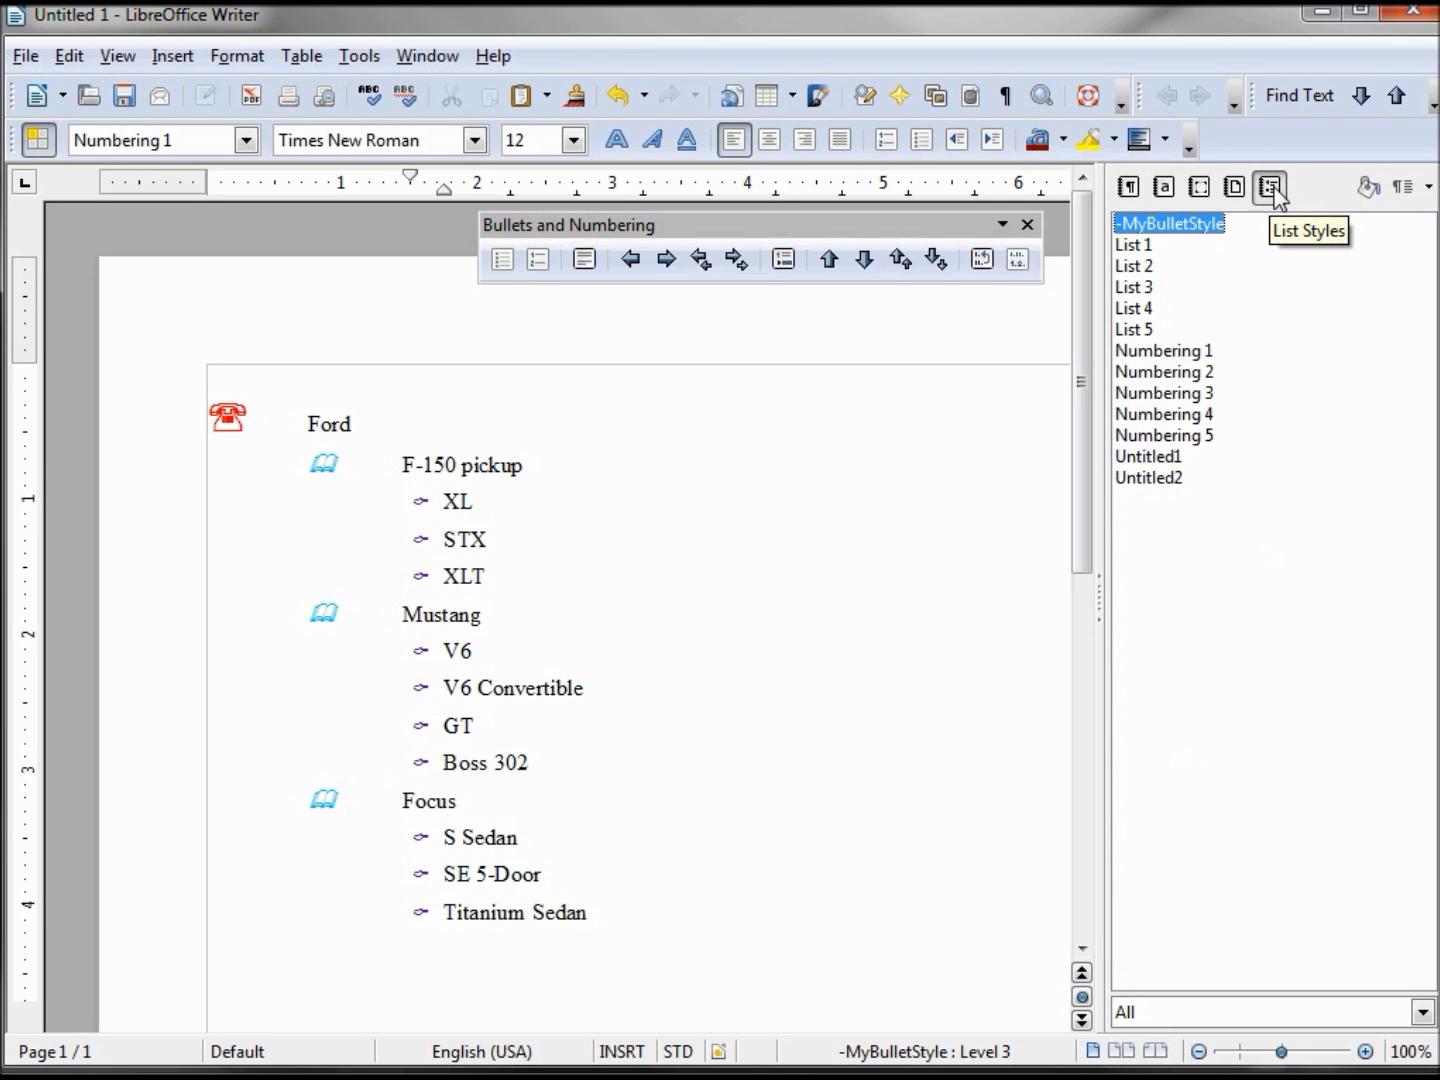
{"action": "right_click", "coordinate": [1157, 534]}
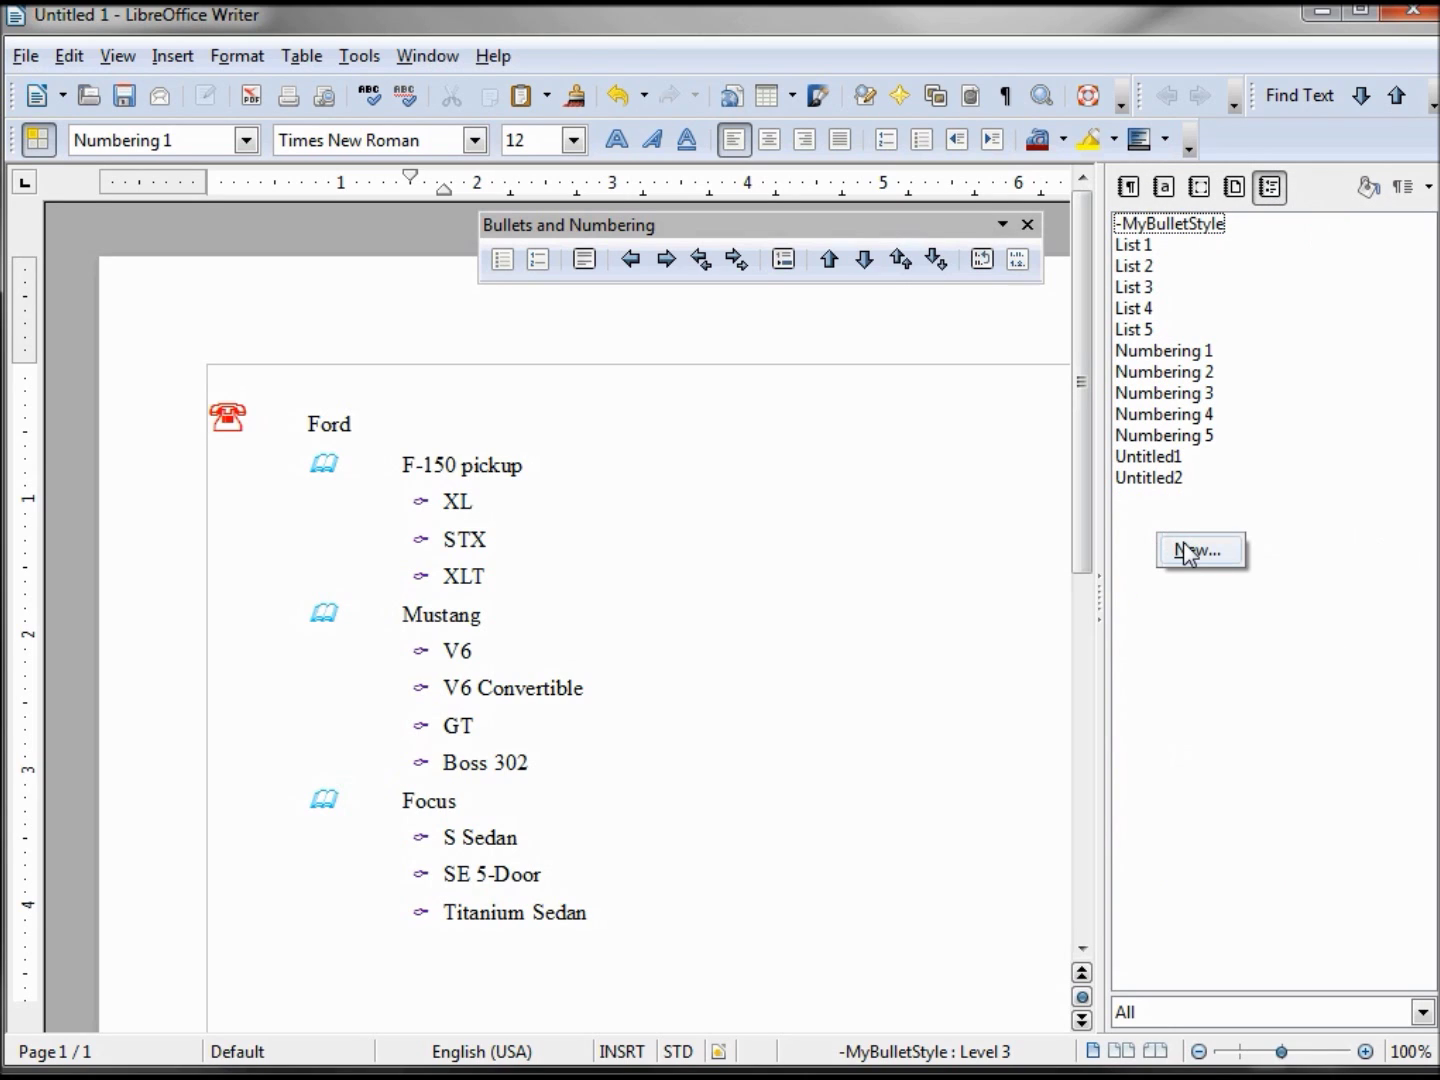
{"action": "left_click", "coordinate": [1188, 551]}
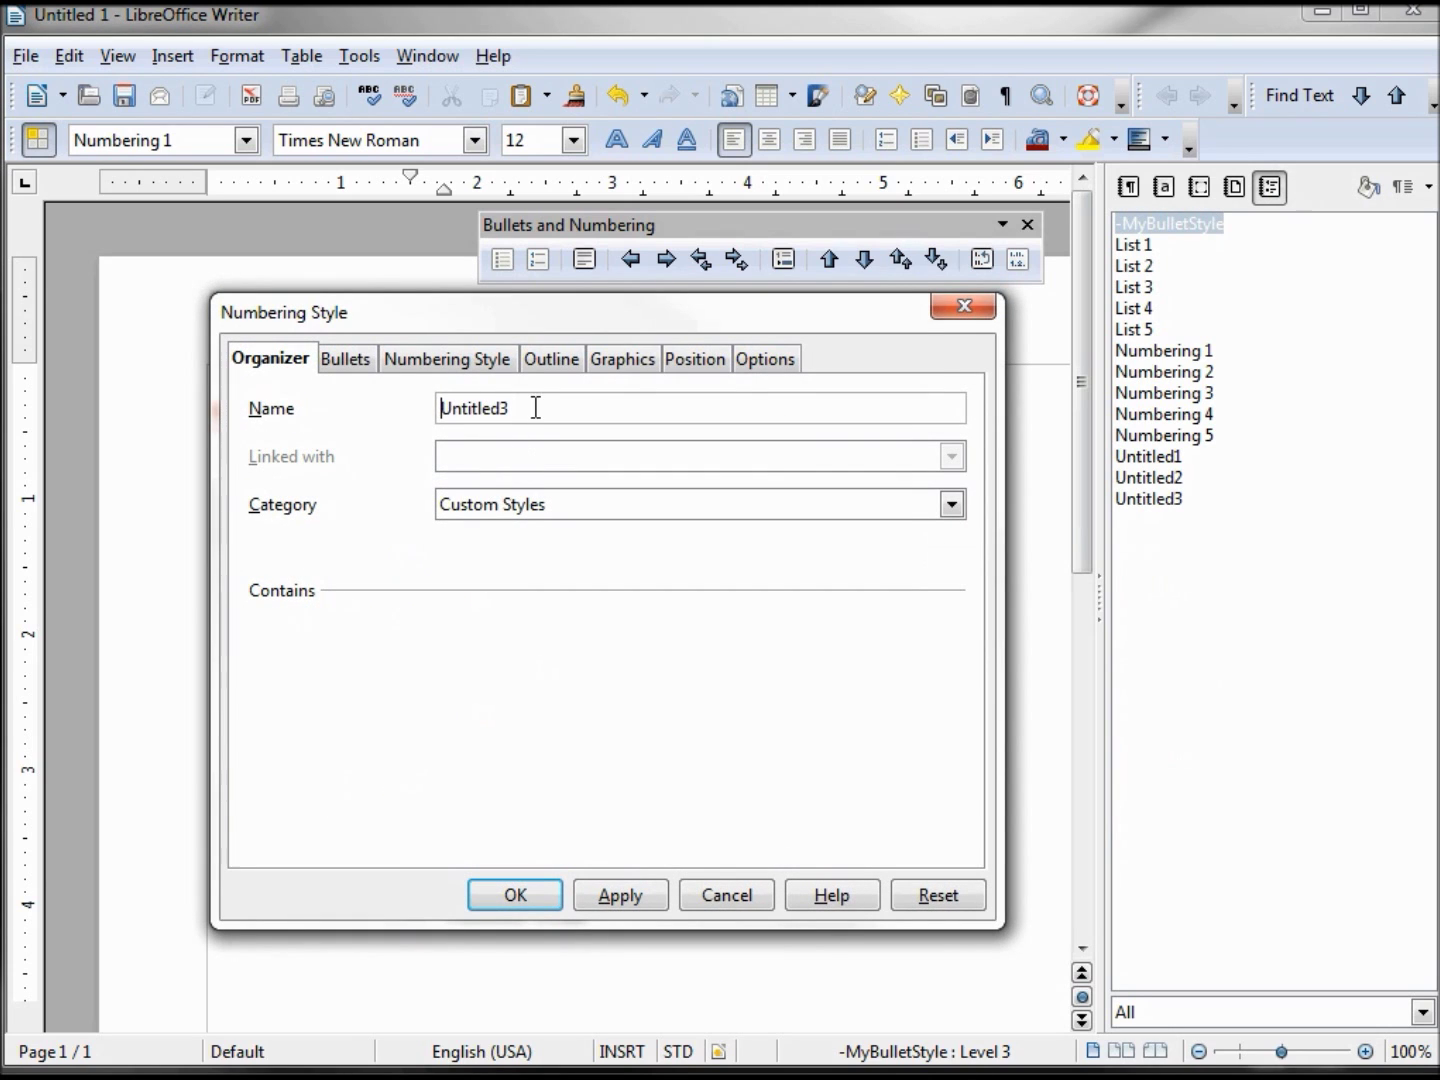
{"action": "left_click_drag", "start_coordinate": [536, 407], "coordinate": [392, 390]}
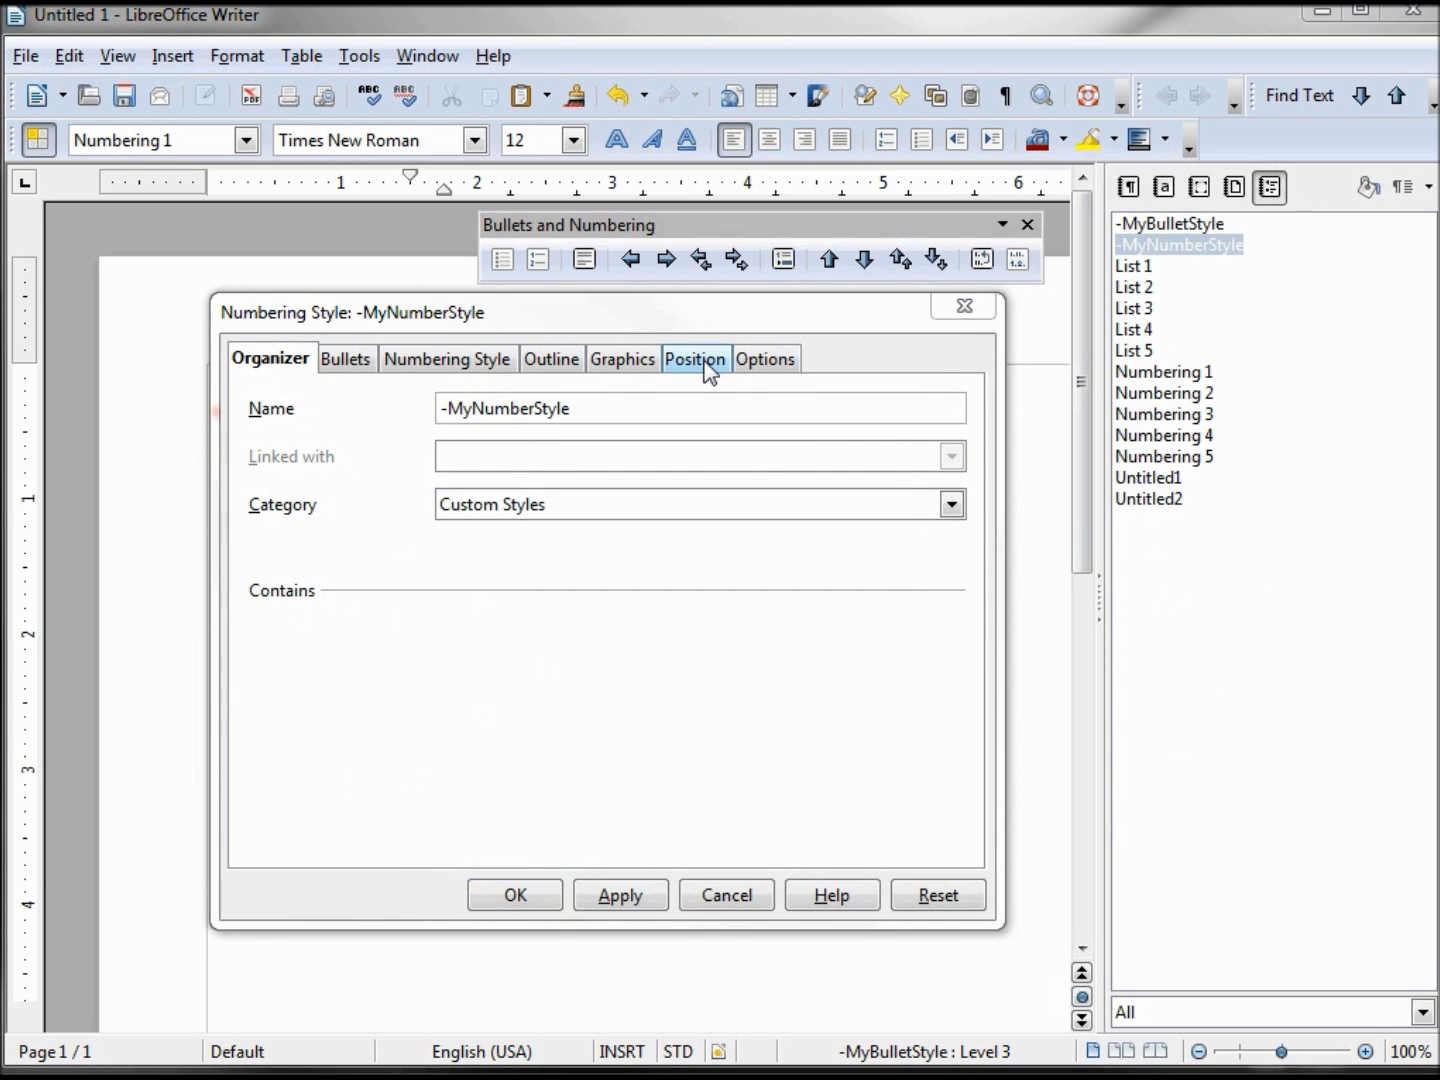
Position level 1 of -MyNumberStyle with a 0.5" tab stop, aligned at 0.25".
{"action": "left_click", "coordinate": [695, 359]}
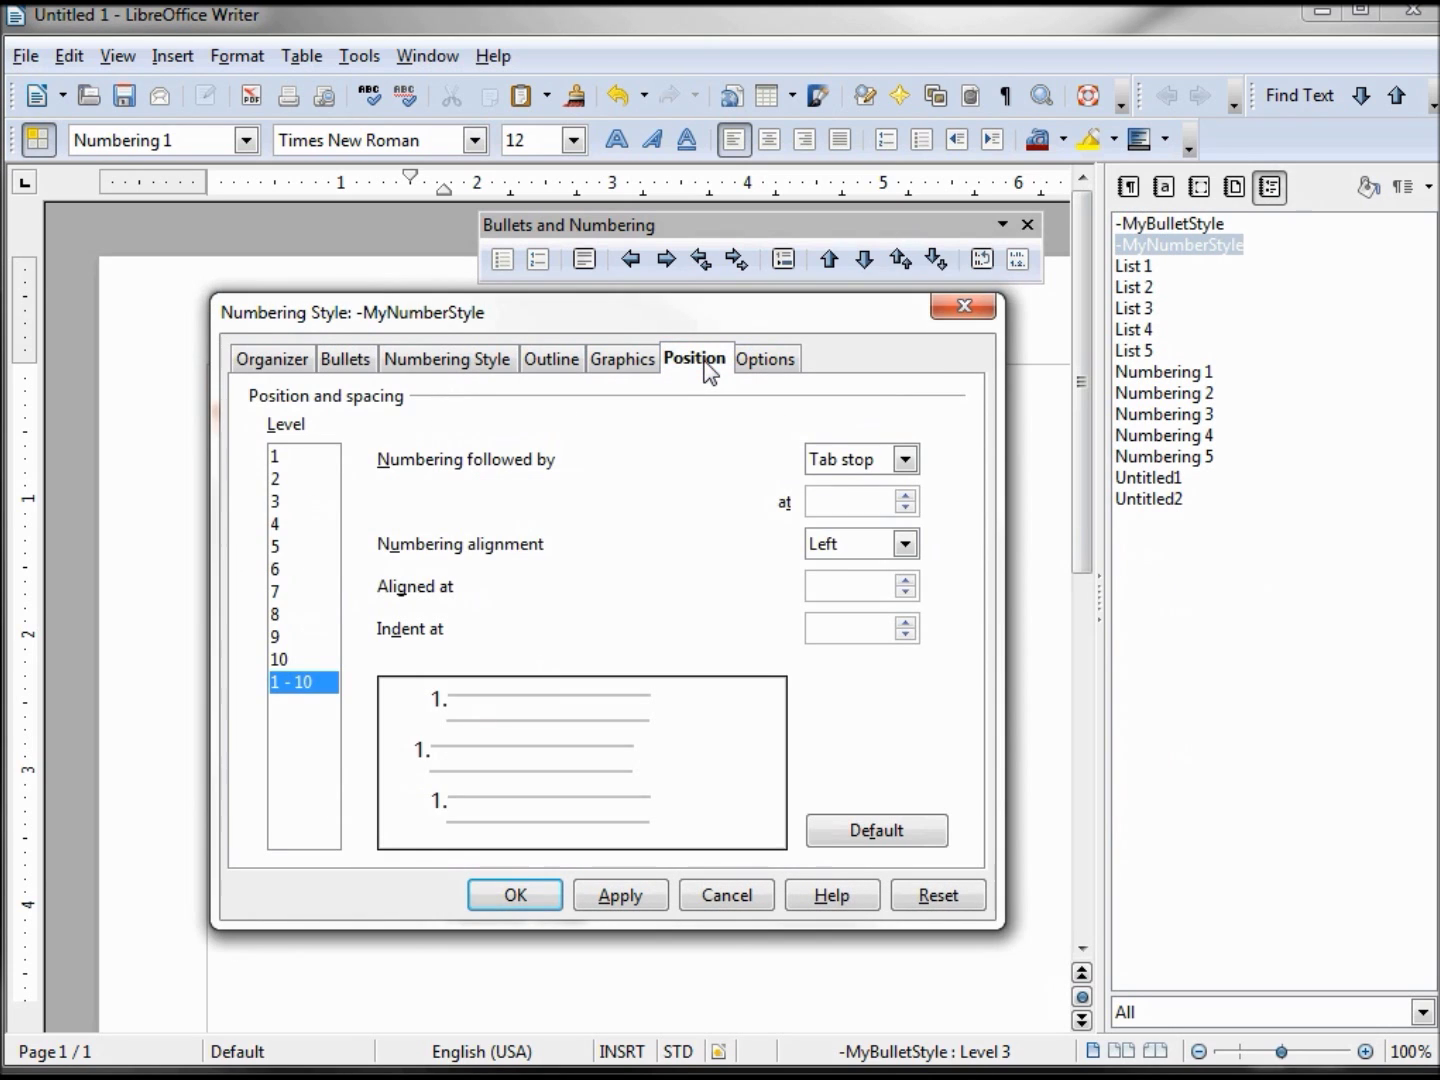
{"action": "left_click", "coordinate": [303, 456]}
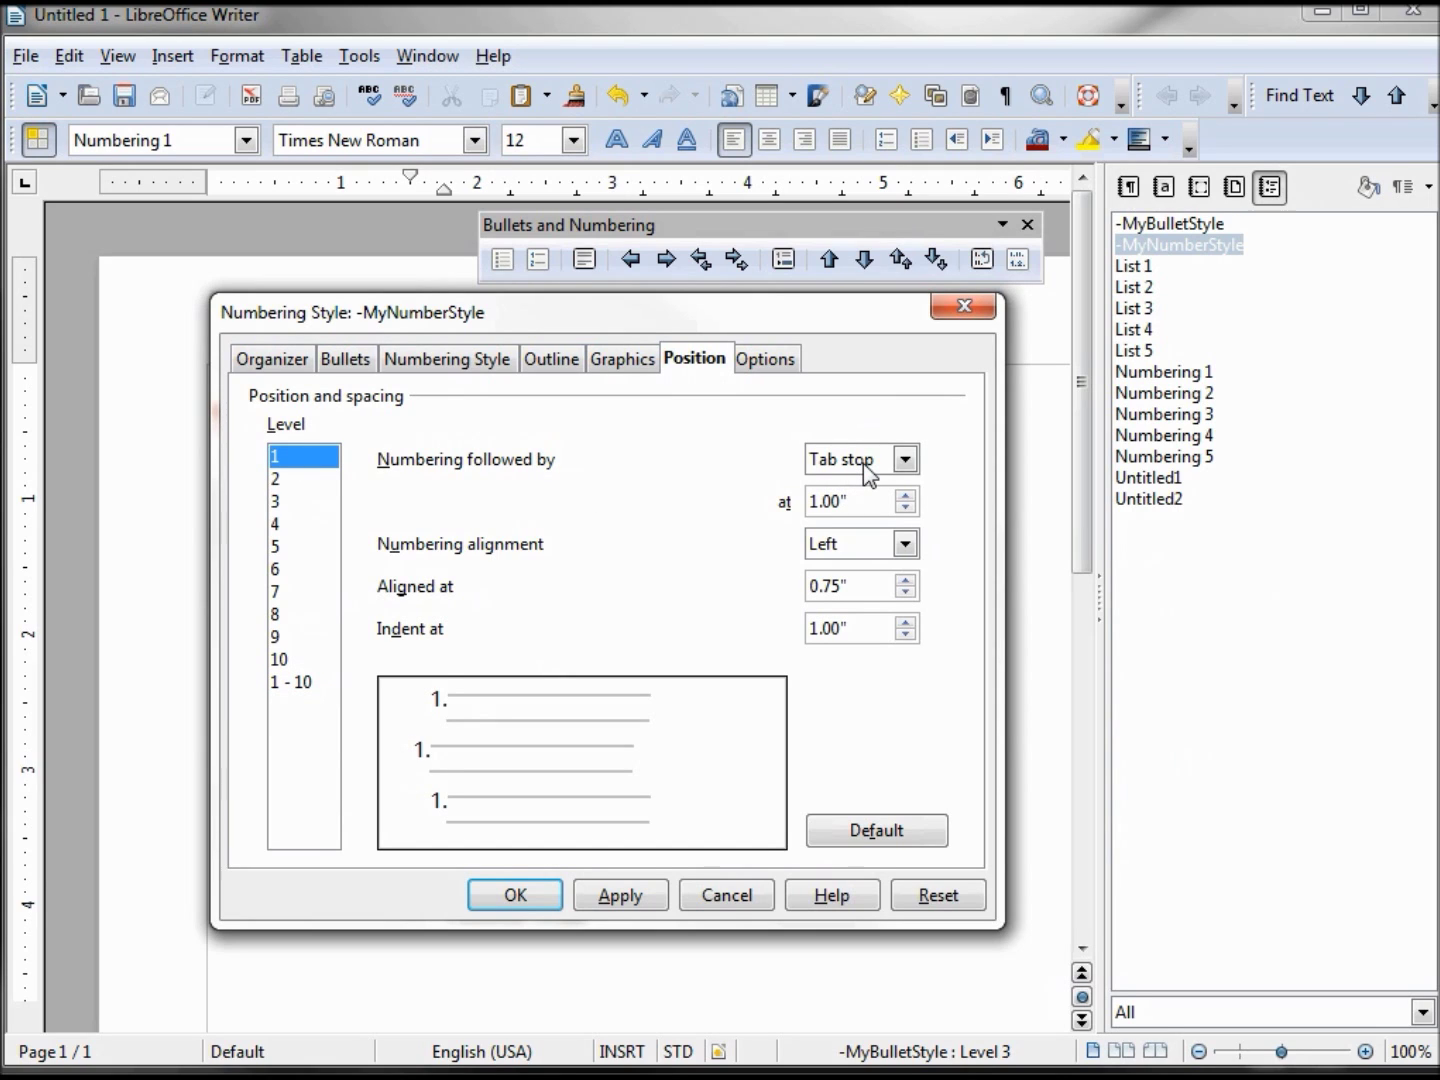
{"action": "left_click_drag", "start_coordinate": [865, 497], "coordinate": [784, 497]}
{"action": "key", "text": "BackSpace"}
{"action": "type", "text": ".5"}
{"action": "left_click_drag", "start_coordinate": [860, 577], "coordinate": [768, 576]}
{"action": "type", "text": ".25"}
{"action": "left_click_drag", "start_coordinate": [874, 630], "coordinate": [786, 632]}
{"action": "type", "text": "."}
Check that levels 2 and 3 are aligned at 0.50" and 0.75".
{"action": "left_click", "coordinate": [284, 482]}
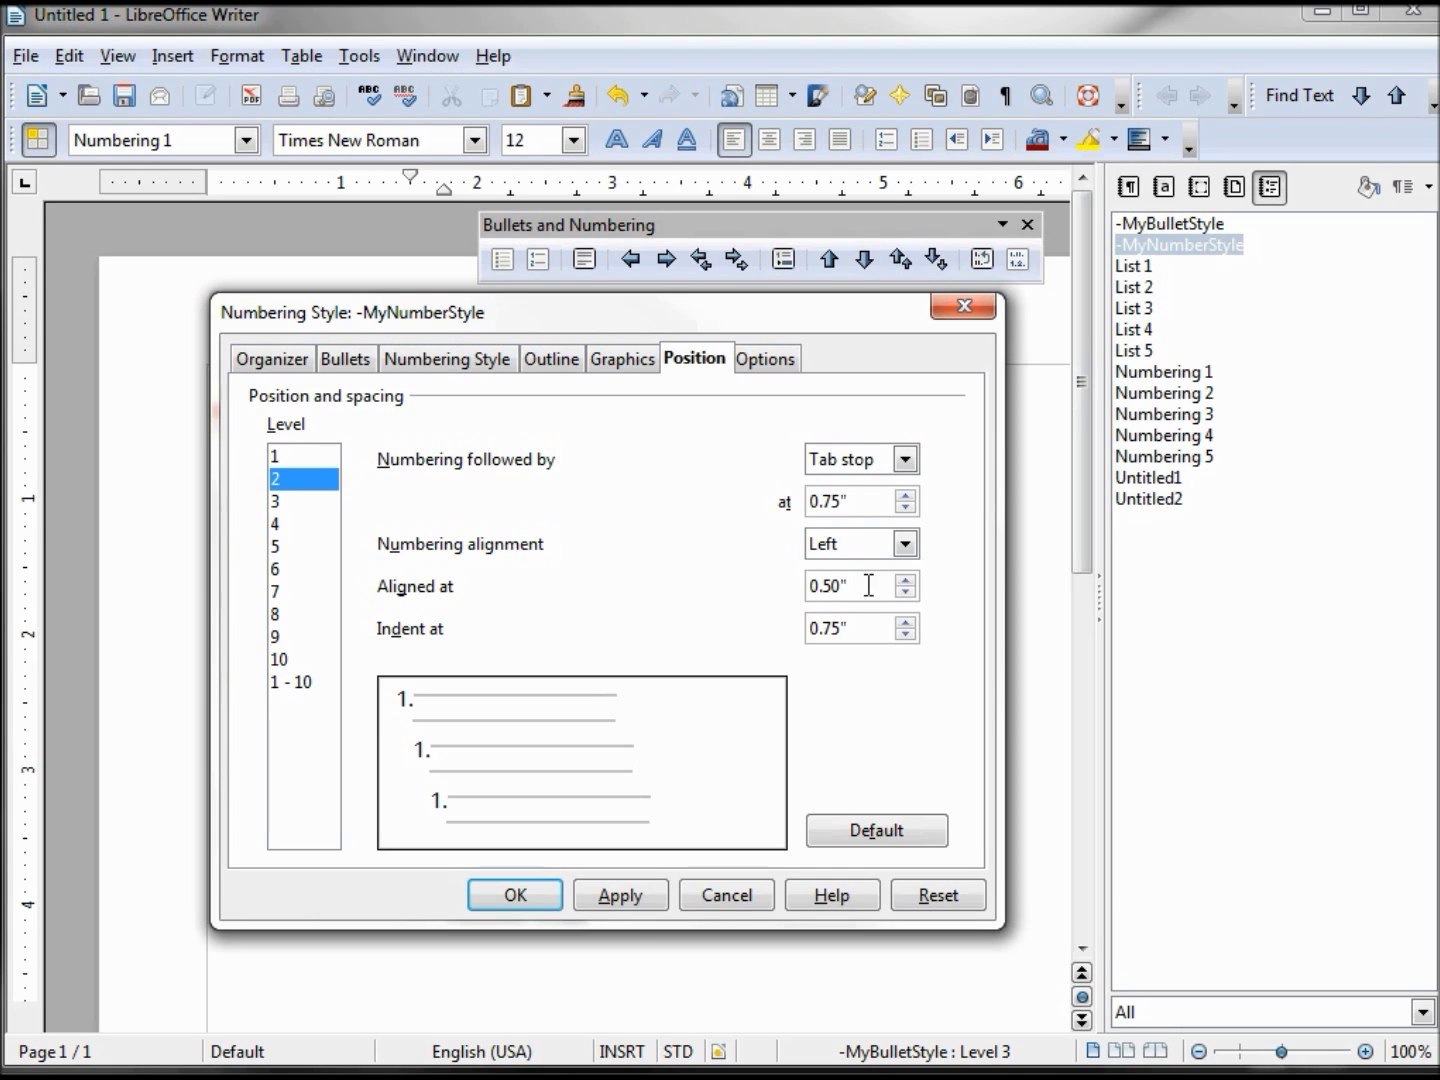
{"action": "left_click", "coordinate": [284, 501]}
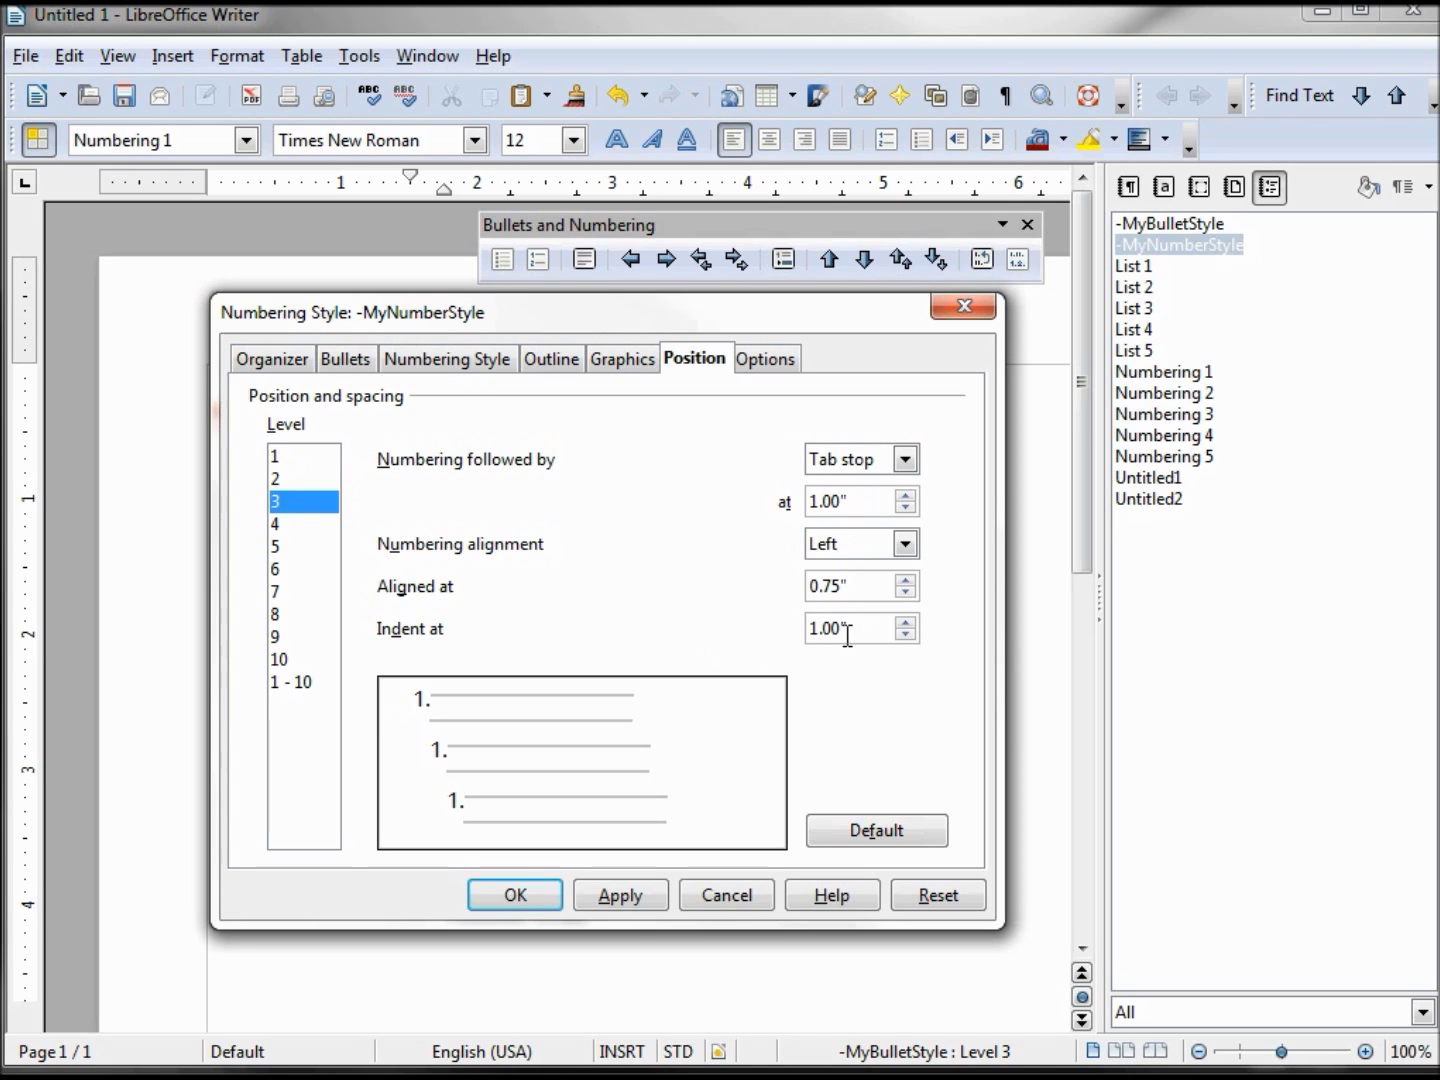
{"action": "left_click", "coordinate": [772, 362]}
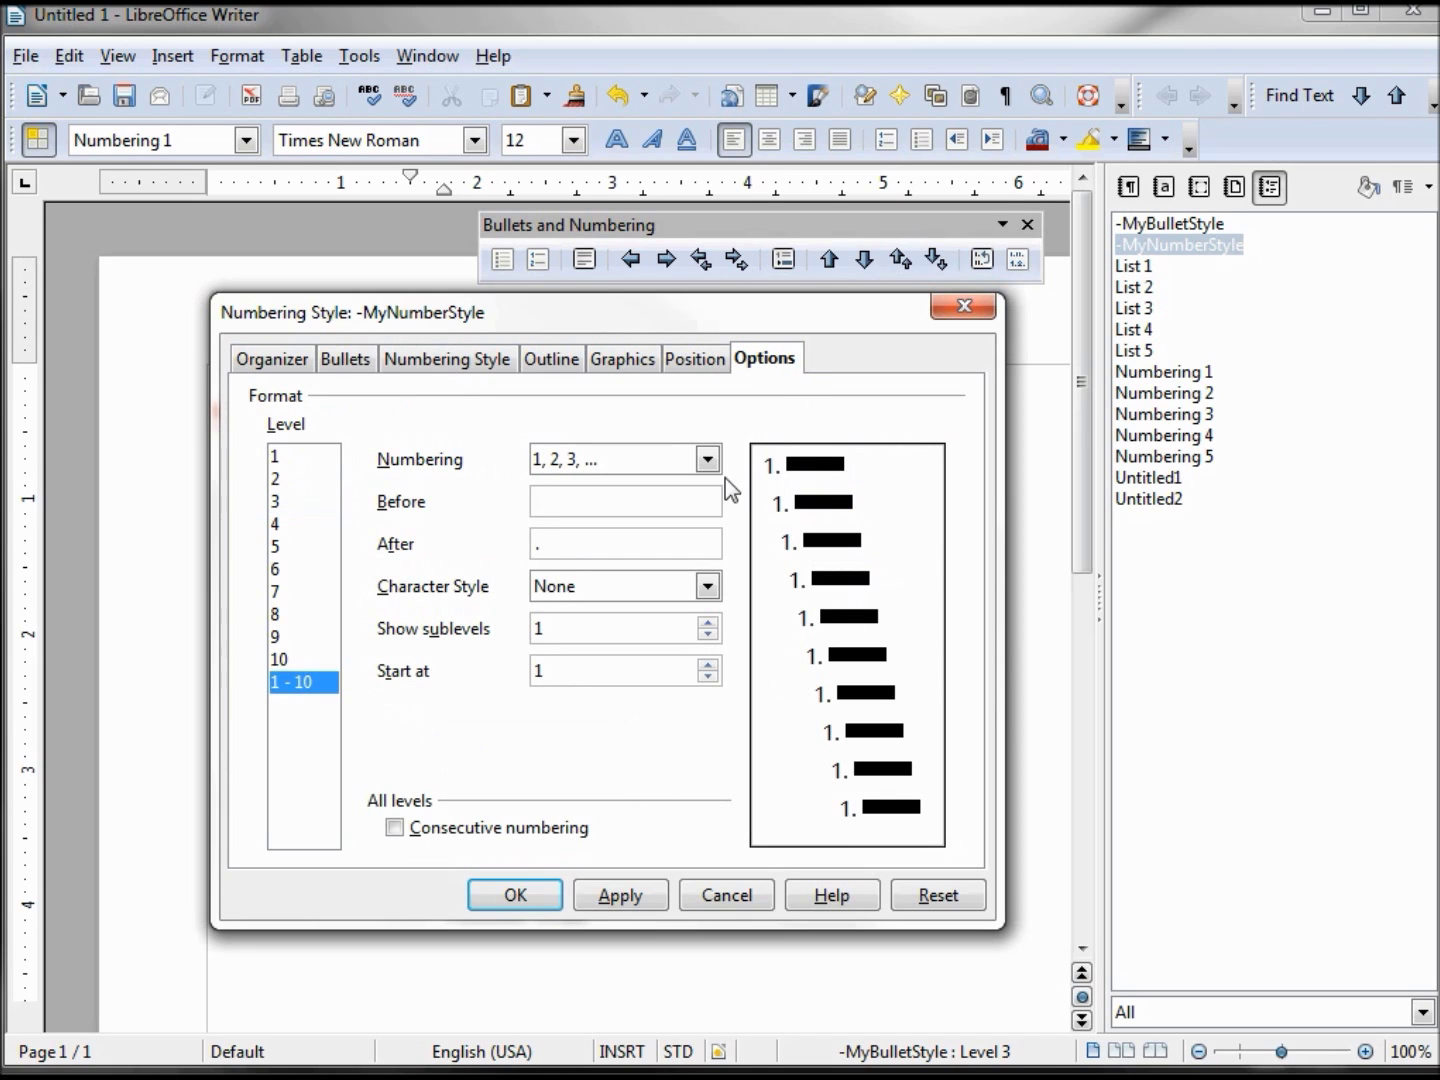
Number level 1 as I, II, III using the -MyNumberStyle1 character style.
{"action": "left_click", "coordinate": [279, 457]}
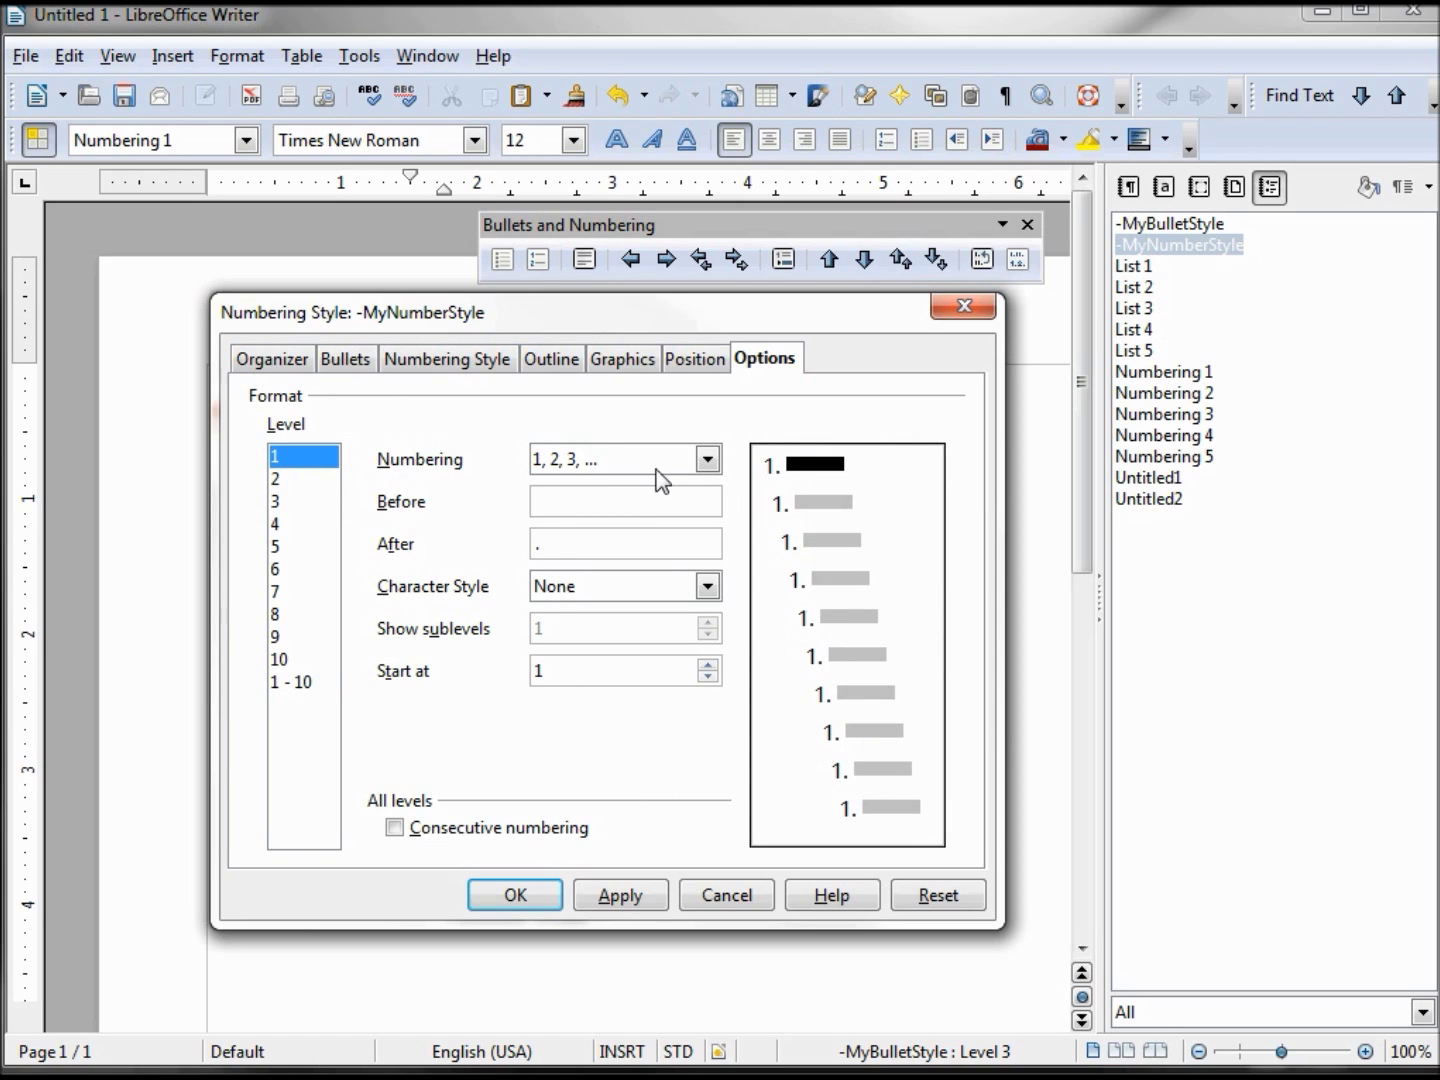
{"action": "left_click", "coordinate": [708, 457]}
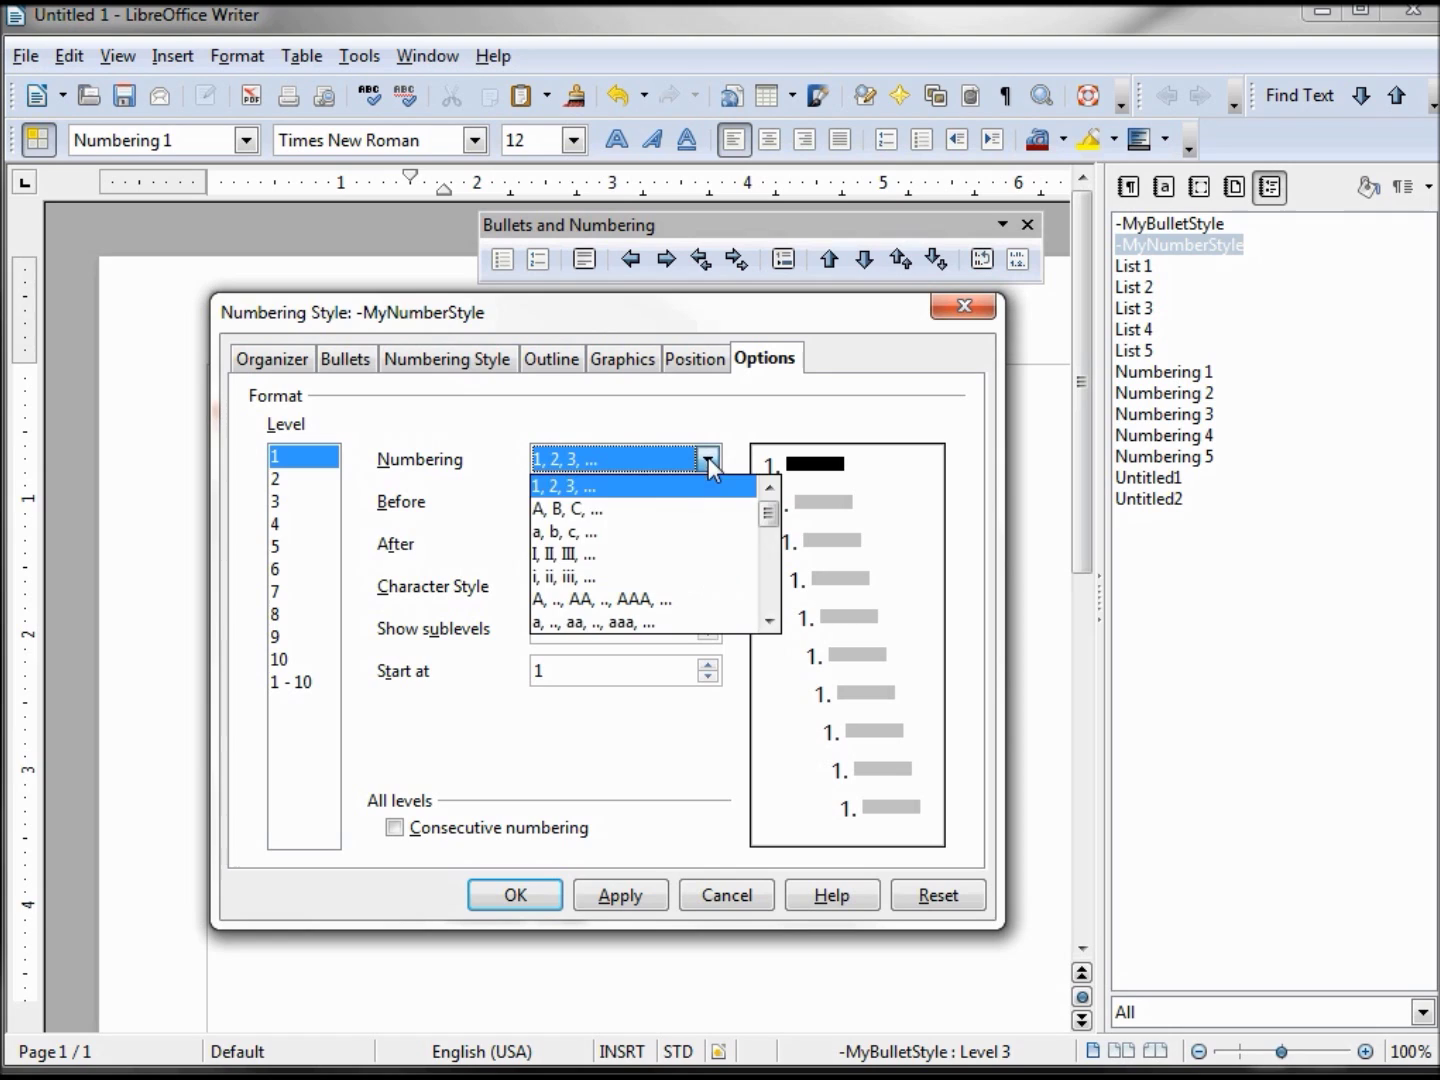
{"action": "left_click", "coordinate": [652, 555]}
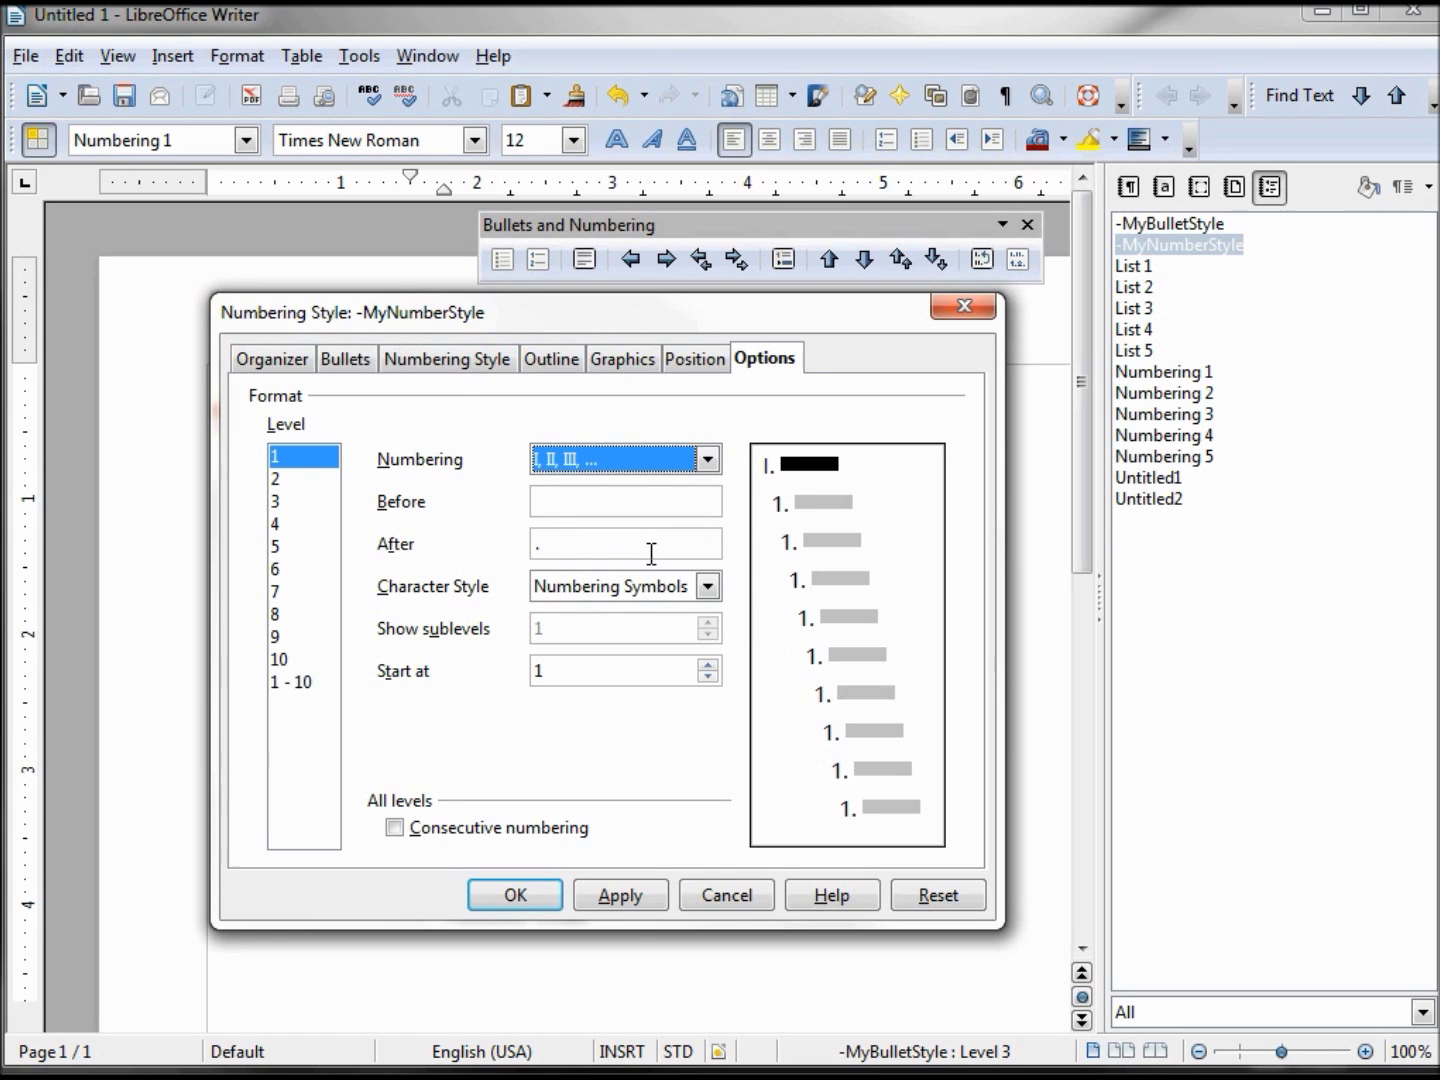
{"action": "left_click", "coordinate": [708, 590]}
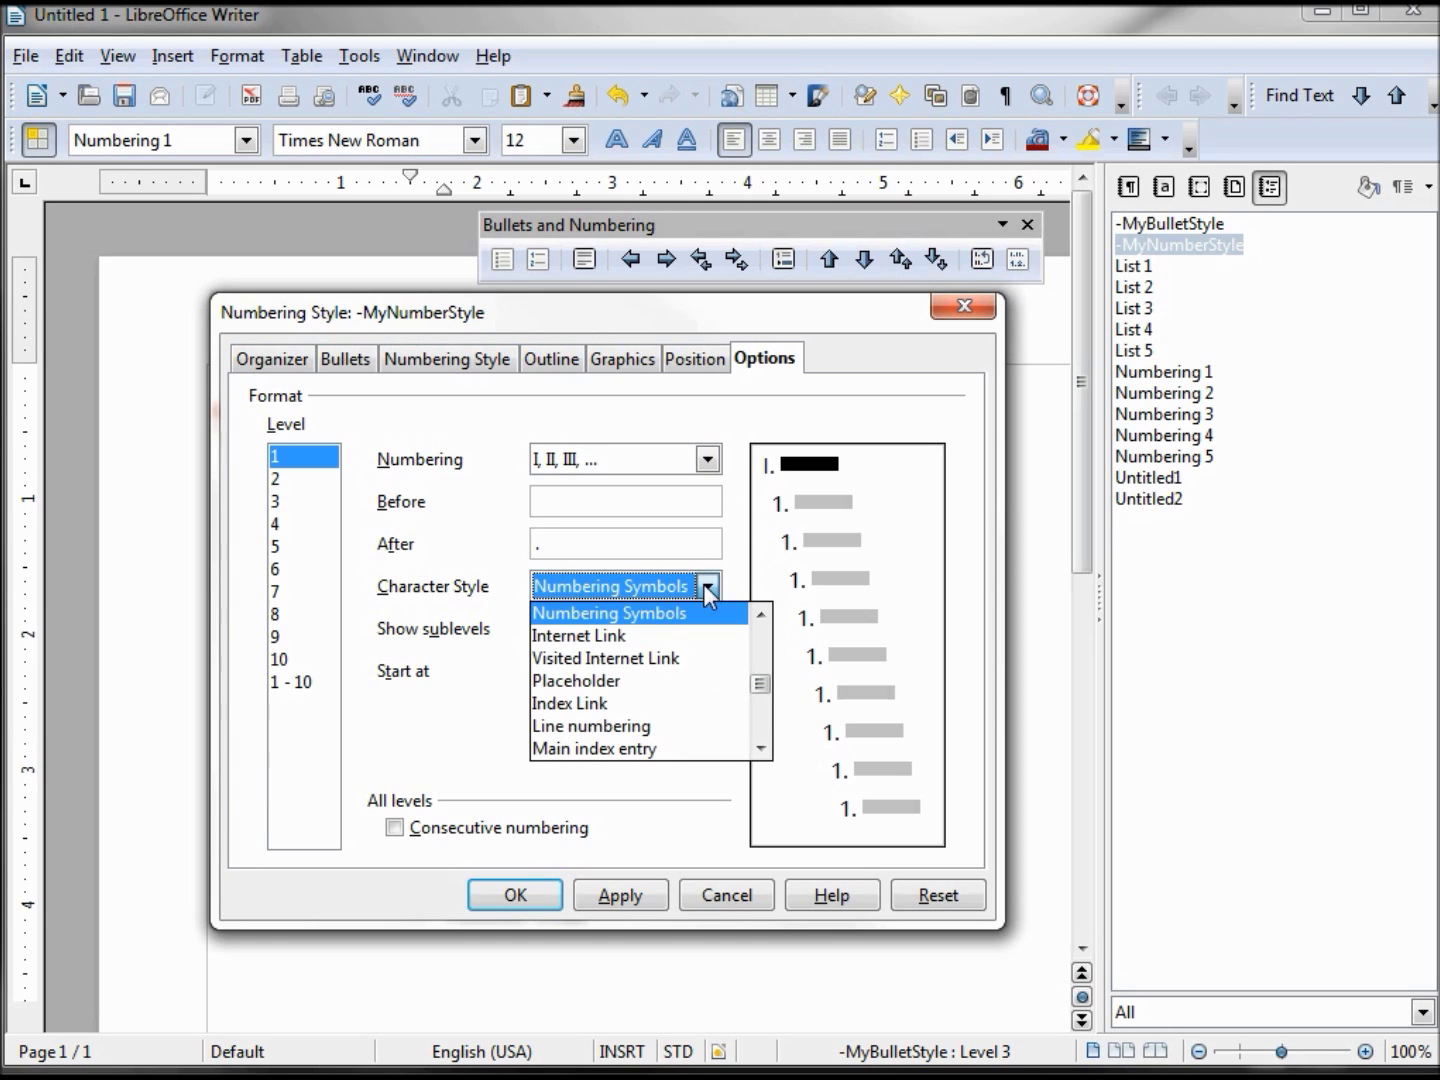
{"action": "left_click_drag", "start_coordinate": [761, 690], "coordinate": [762, 643]}
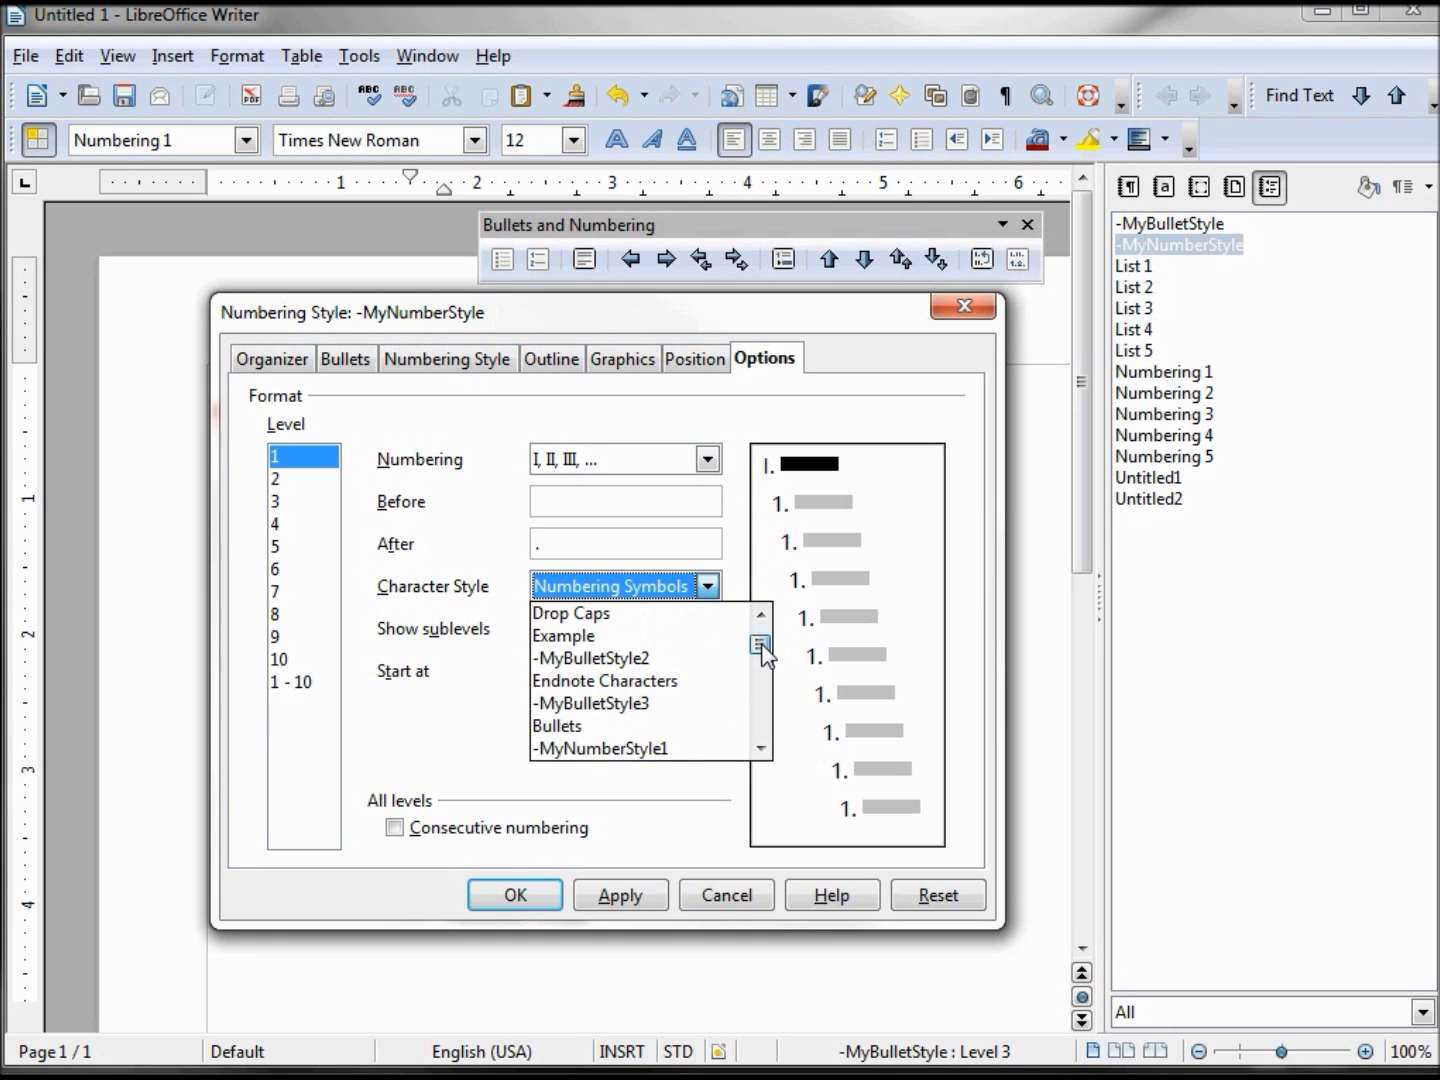
{"action": "left_click", "coordinate": [638, 749]}
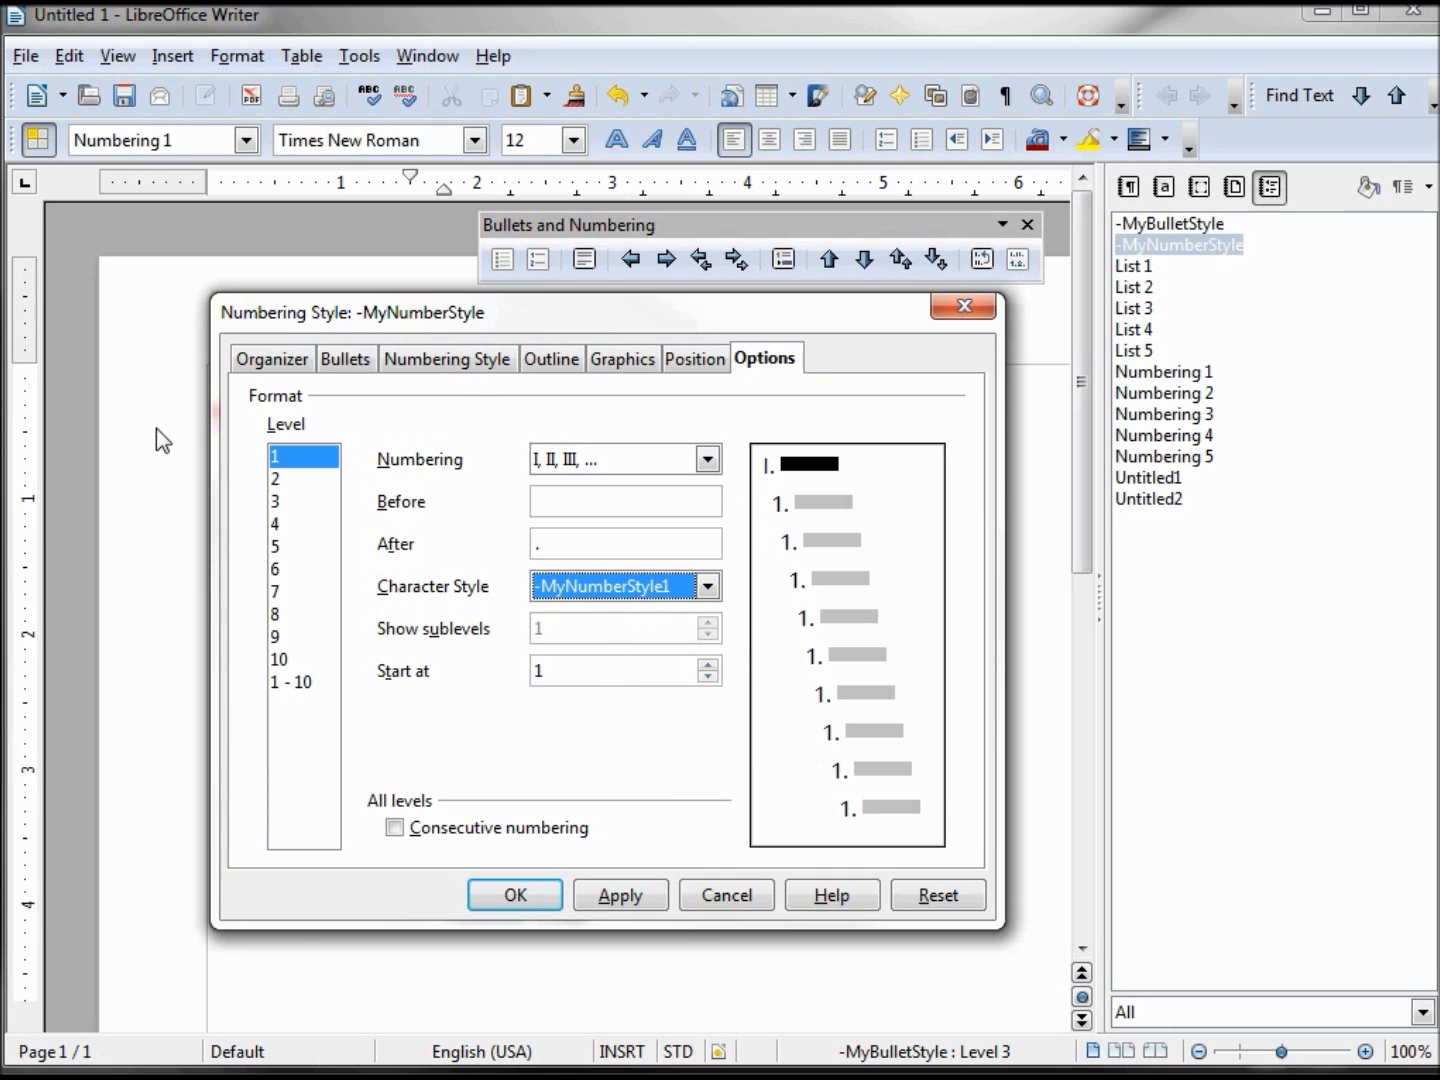
{"action": "left_click", "coordinate": [284, 479]}
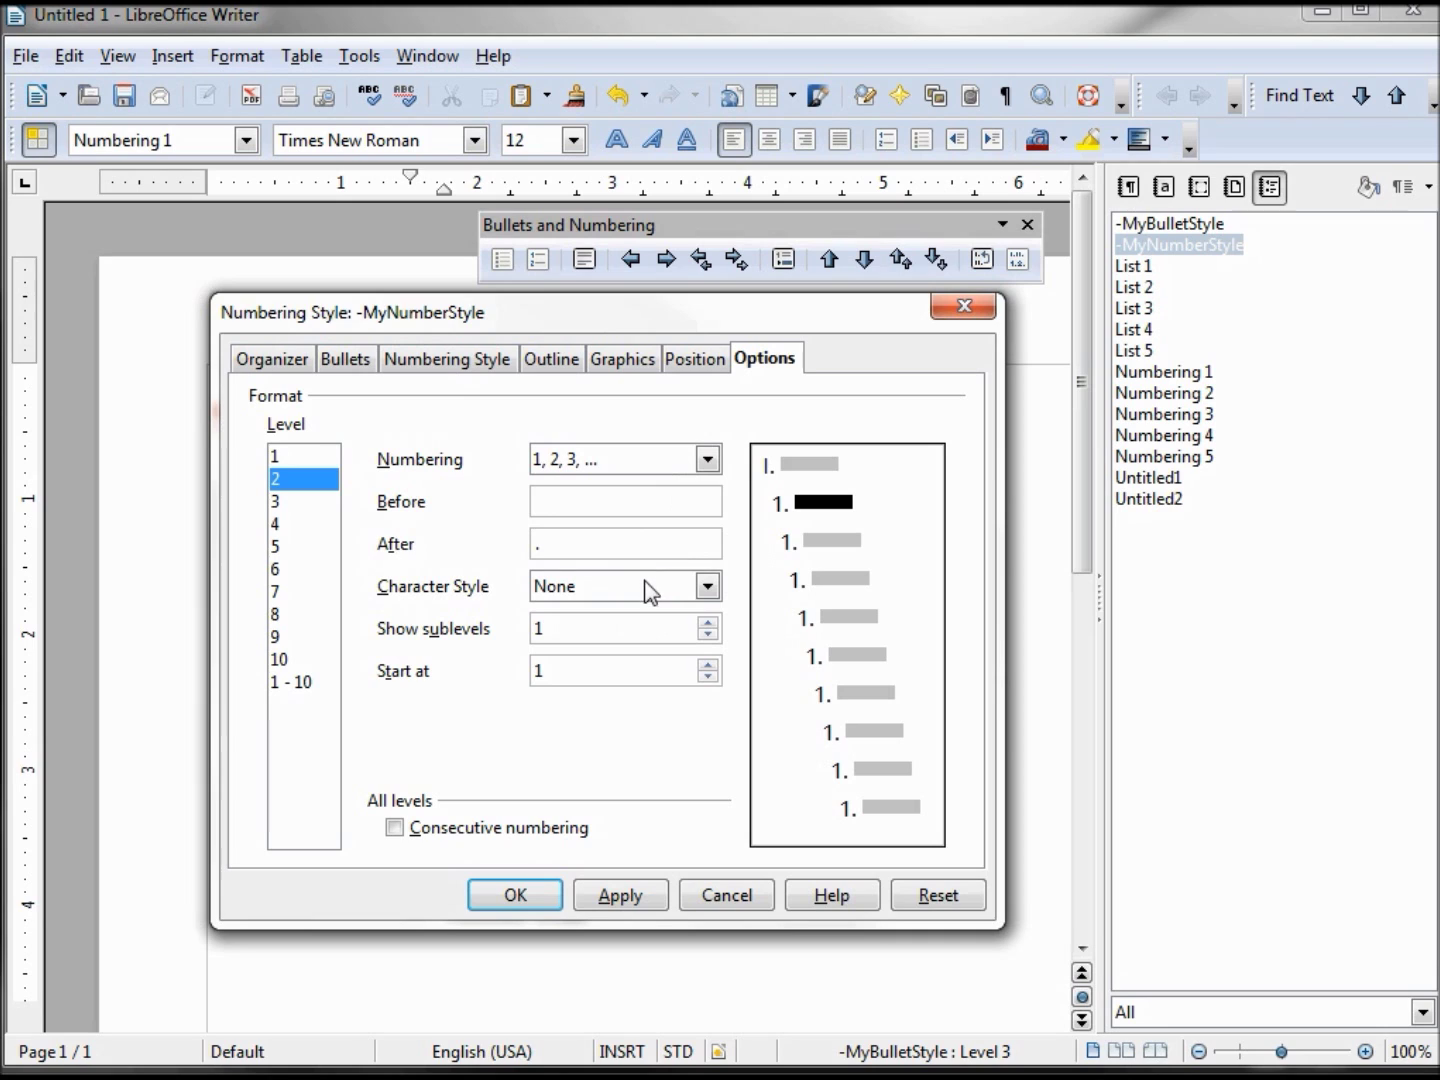
Give level 2 numbers the -MyNumberStyle2 character style.
{"action": "left_click", "coordinate": [707, 586]}
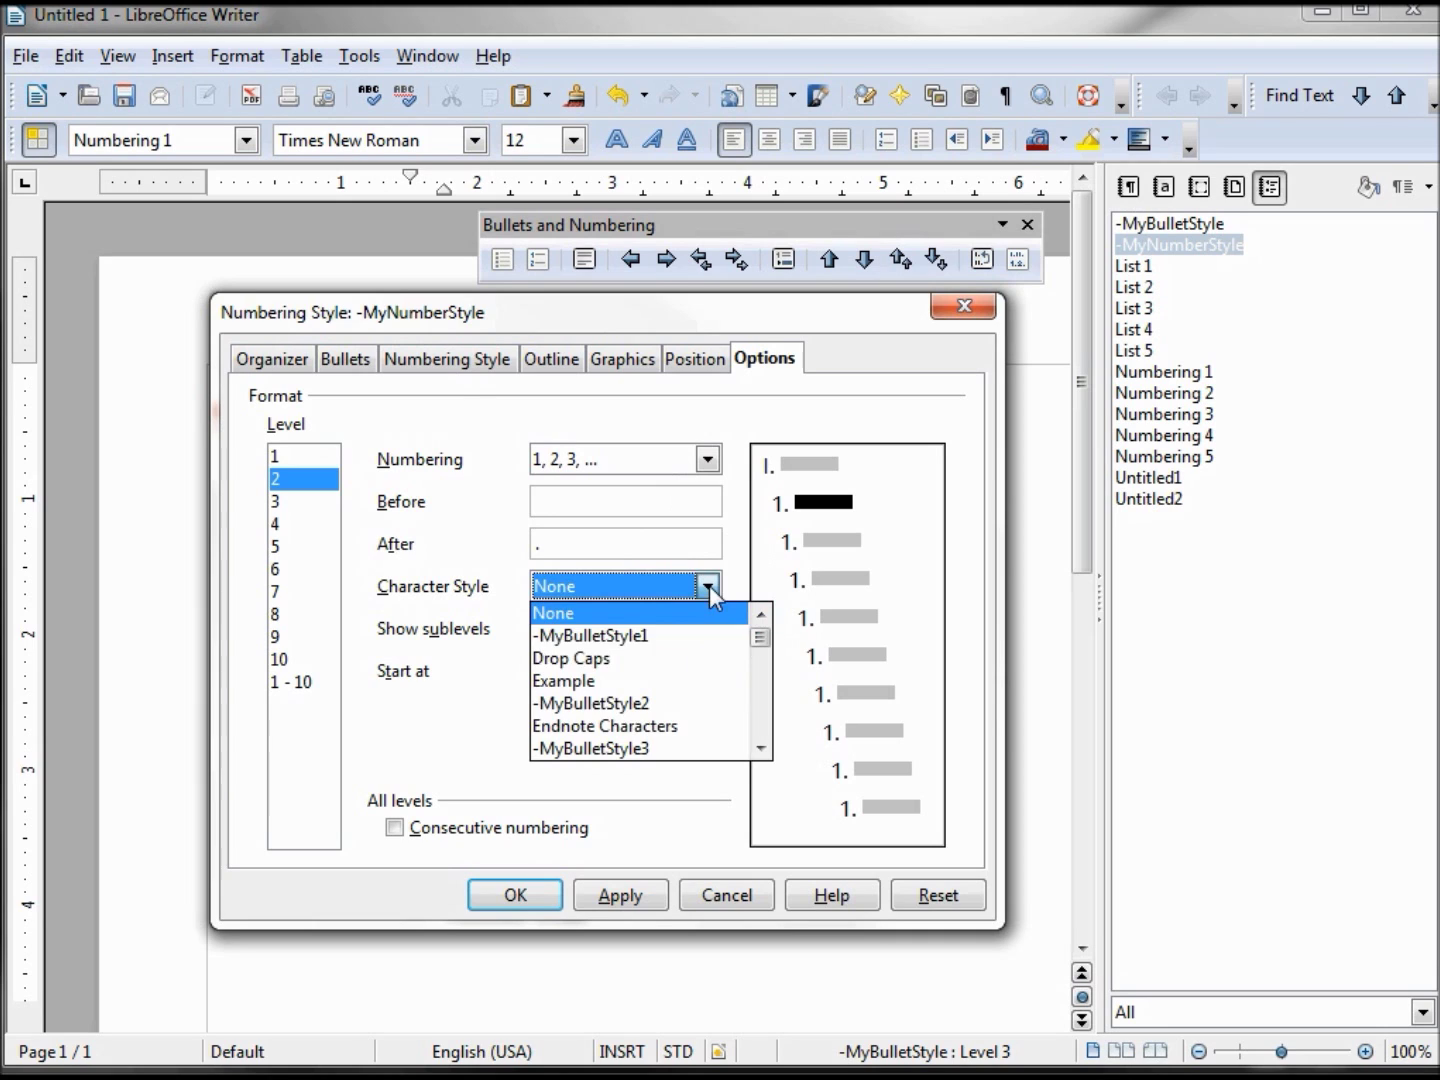
{"action": "left_click", "coordinate": [761, 749]}
{"action": "left_click", "coordinate": [761, 749]}
{"action": "left_click", "coordinate": [761, 749]}
{"action": "left_click", "coordinate": [702, 748]}
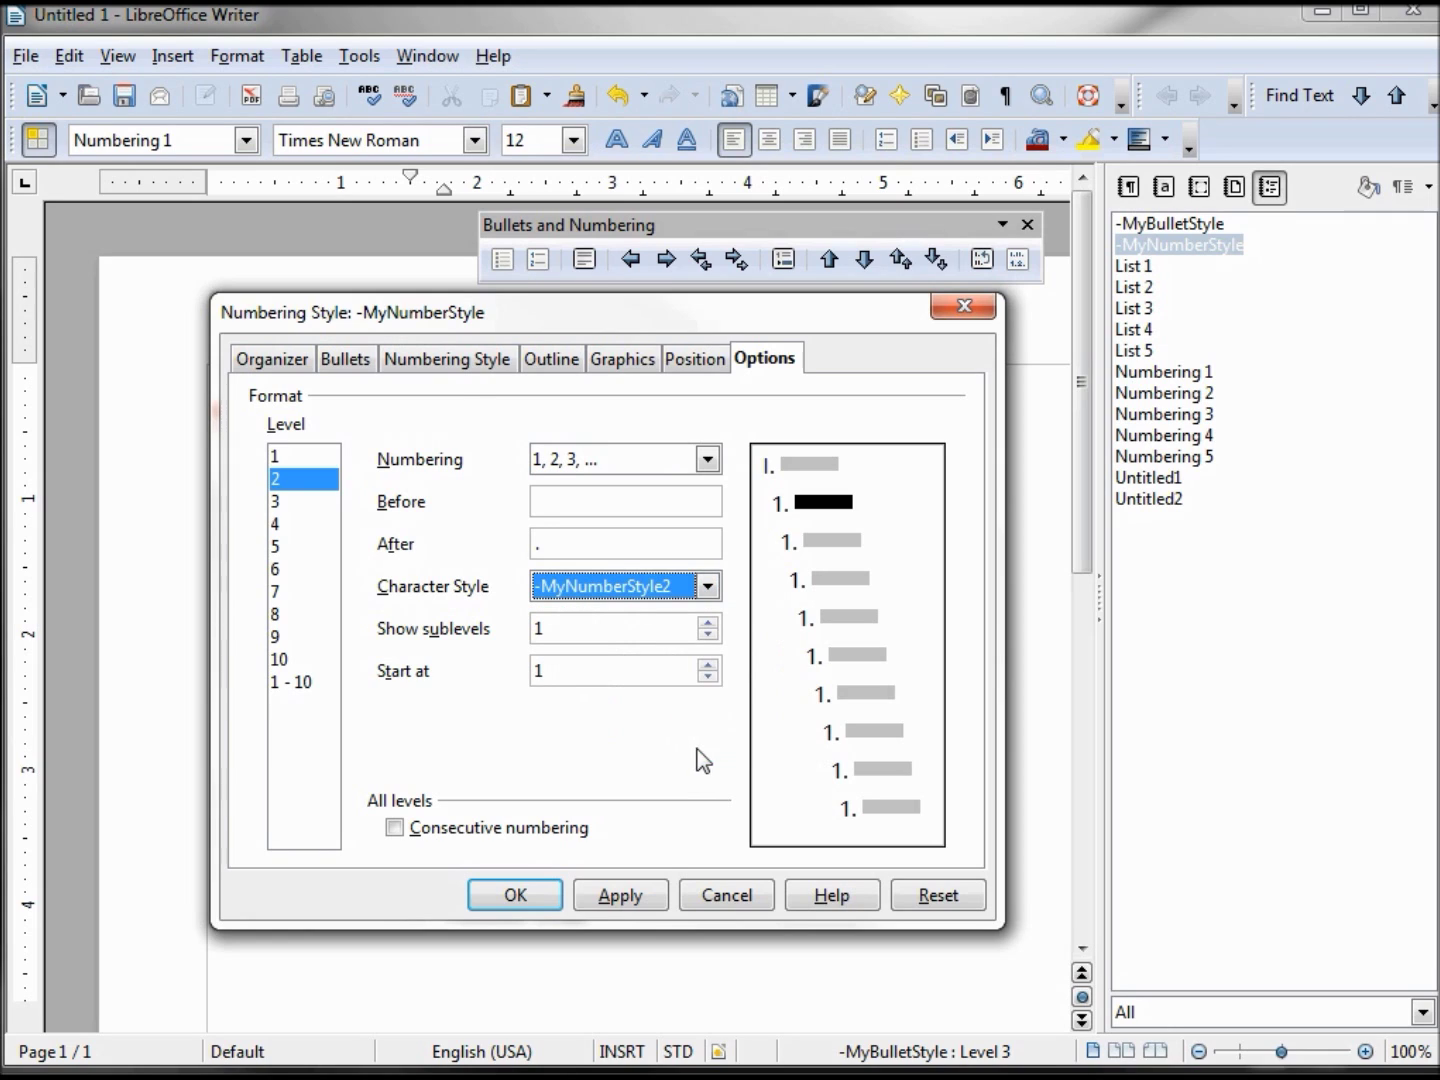
Number level 3 as i, ii, iii with -MyNumberStyle3, then apply and close the list style.
{"action": "left_click", "coordinate": [275, 505]}
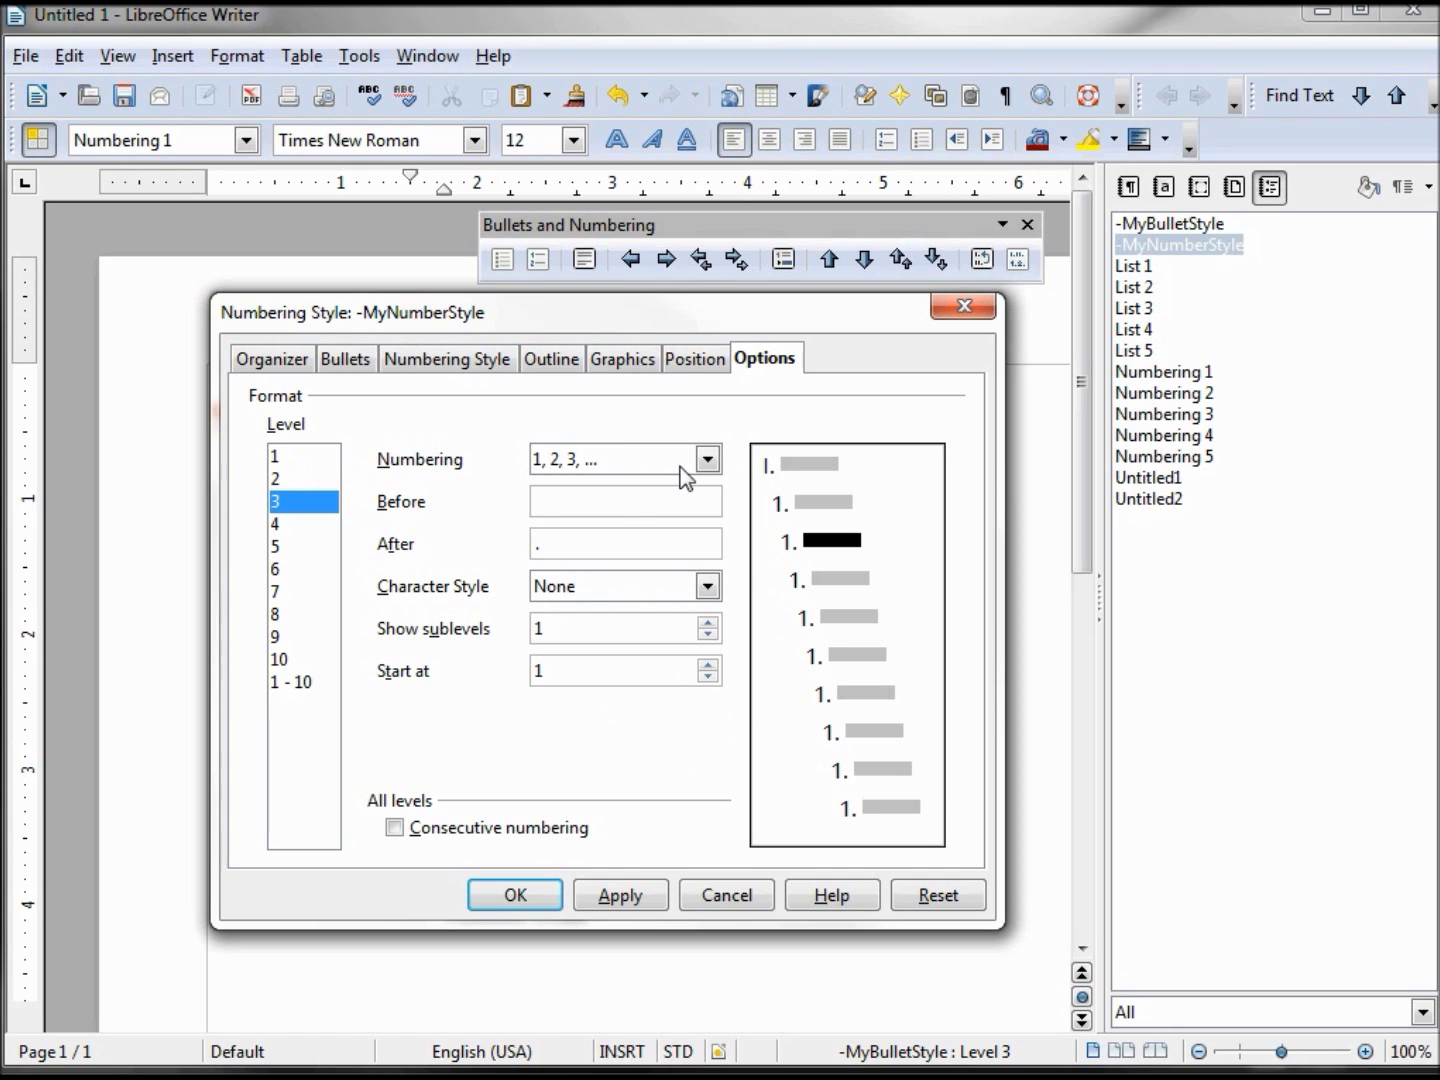
{"action": "left_click", "coordinate": [708, 459]}
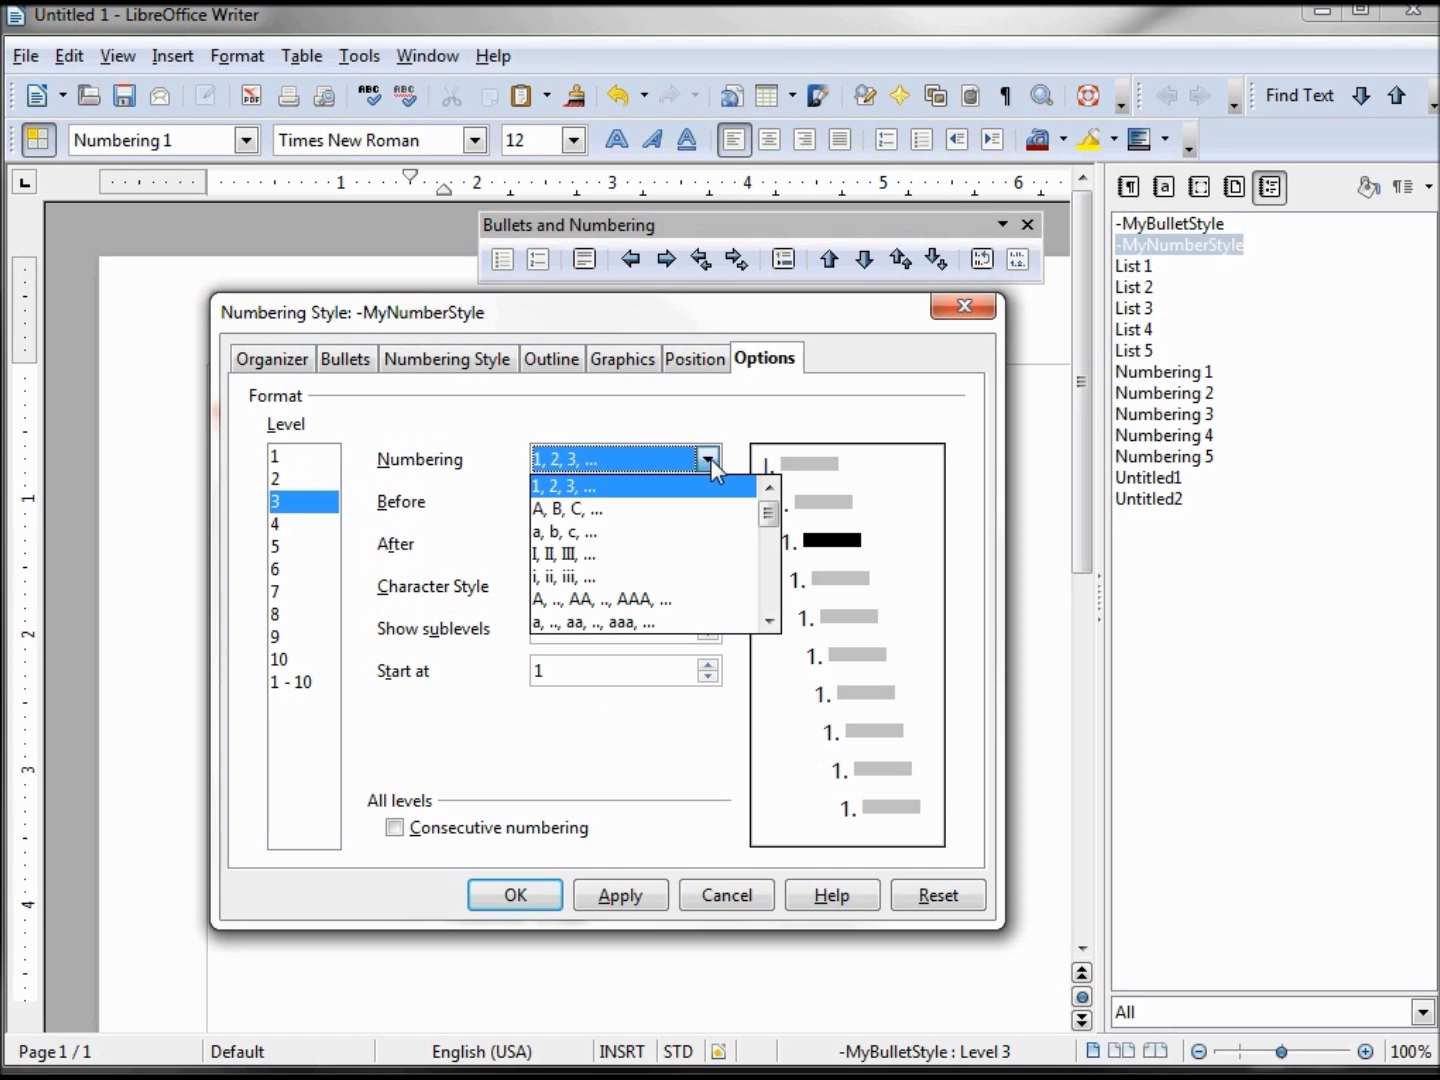
{"action": "left_click", "coordinate": [635, 577]}
{"action": "left_click", "coordinate": [675, 505]}
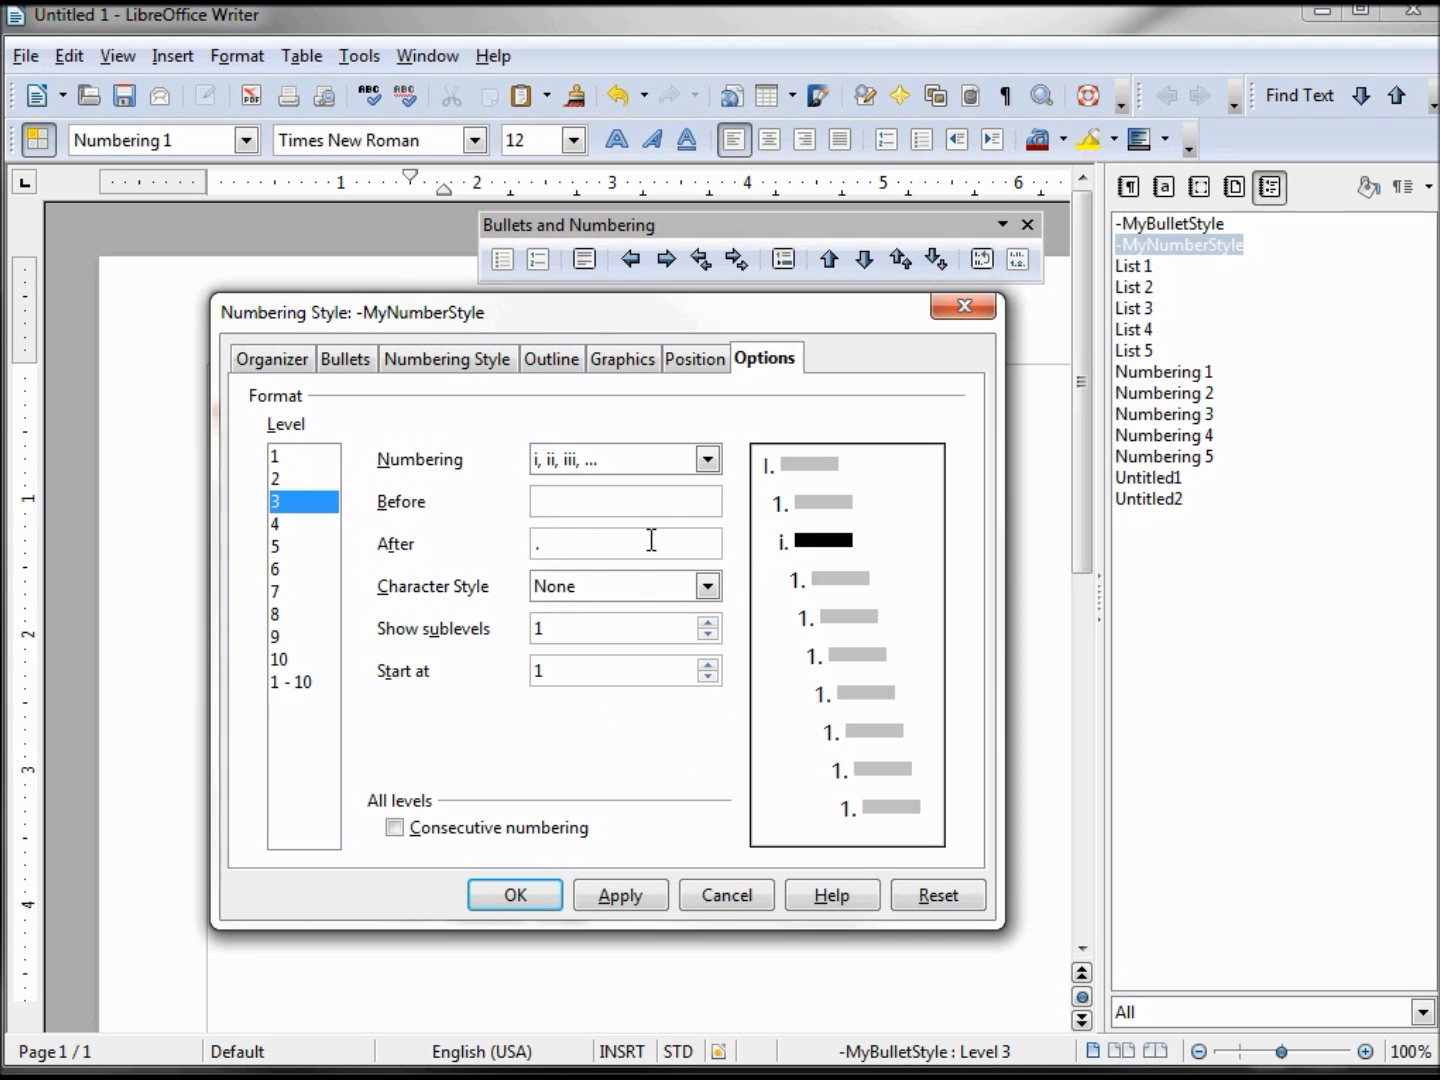
{"action": "left_click", "coordinate": [708, 587]}
{"action": "left_click_drag", "start_coordinate": [760, 640], "coordinate": [761, 660]}
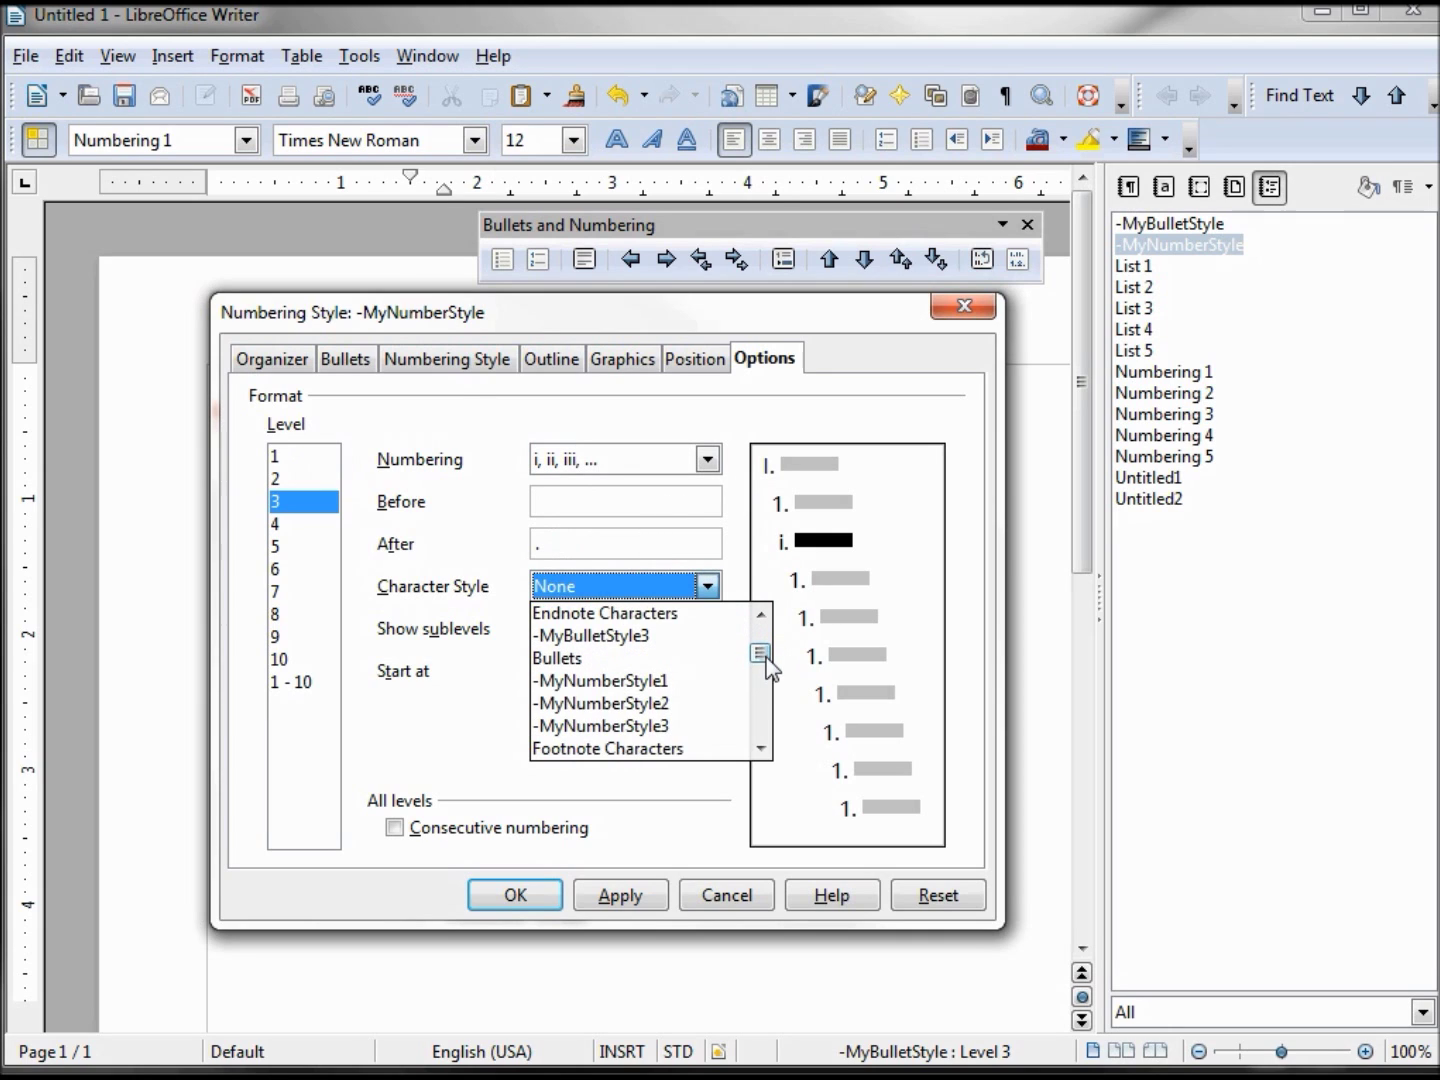
{"action": "left_click", "coordinate": [650, 730]}
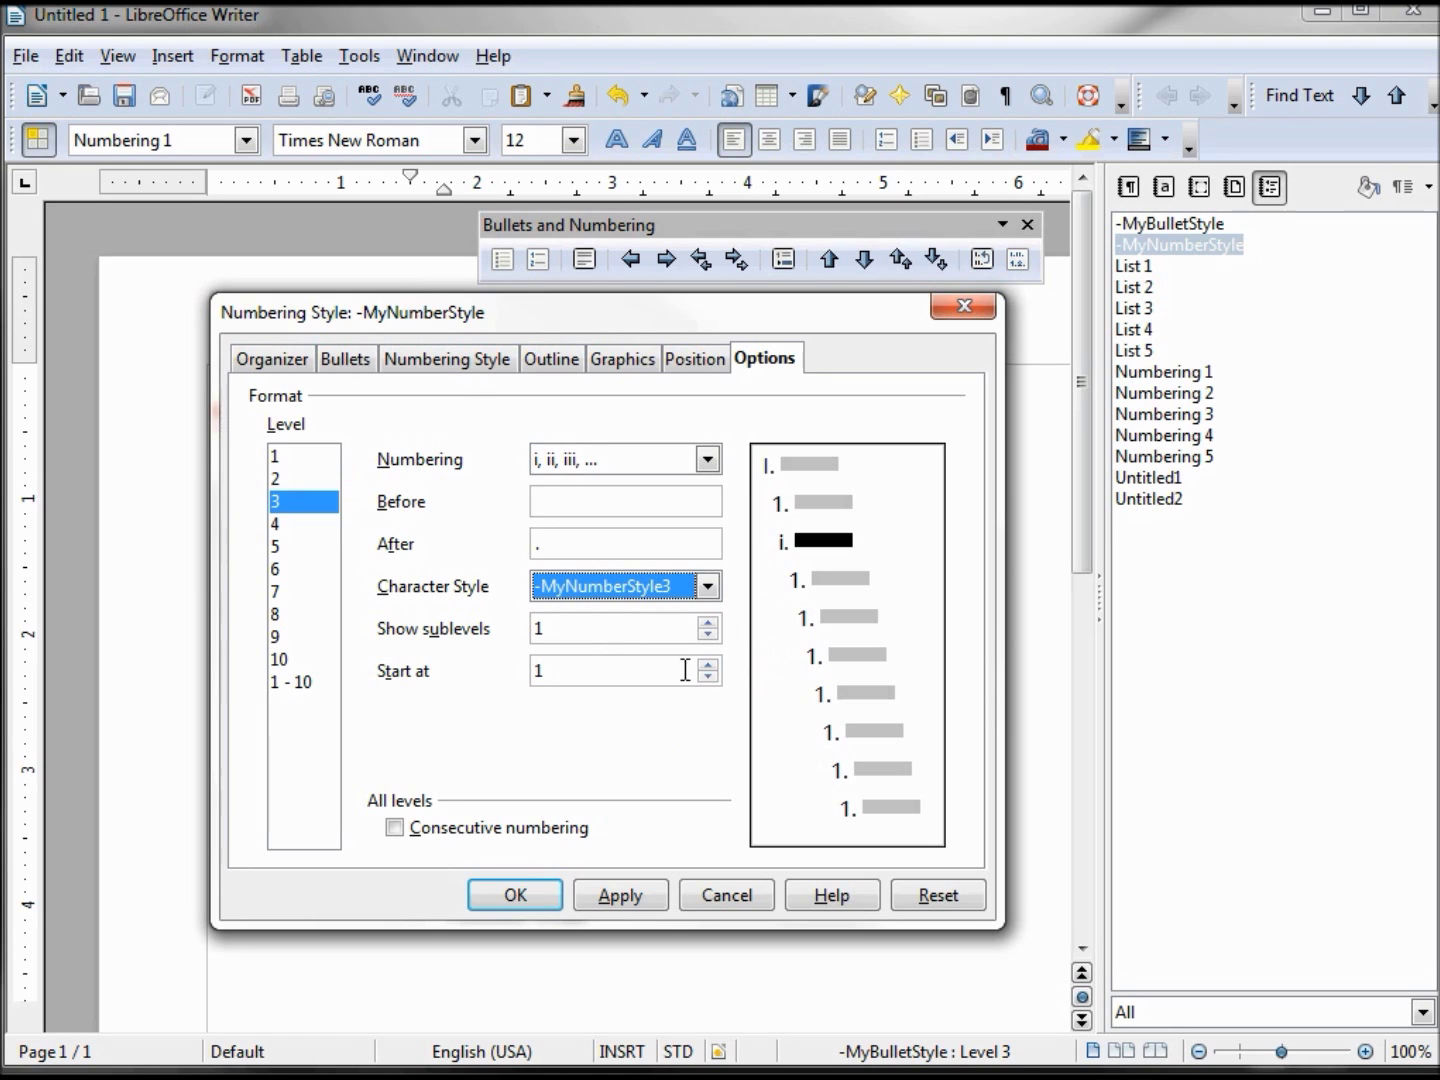
{"action": "left_click", "coordinate": [614, 897]}
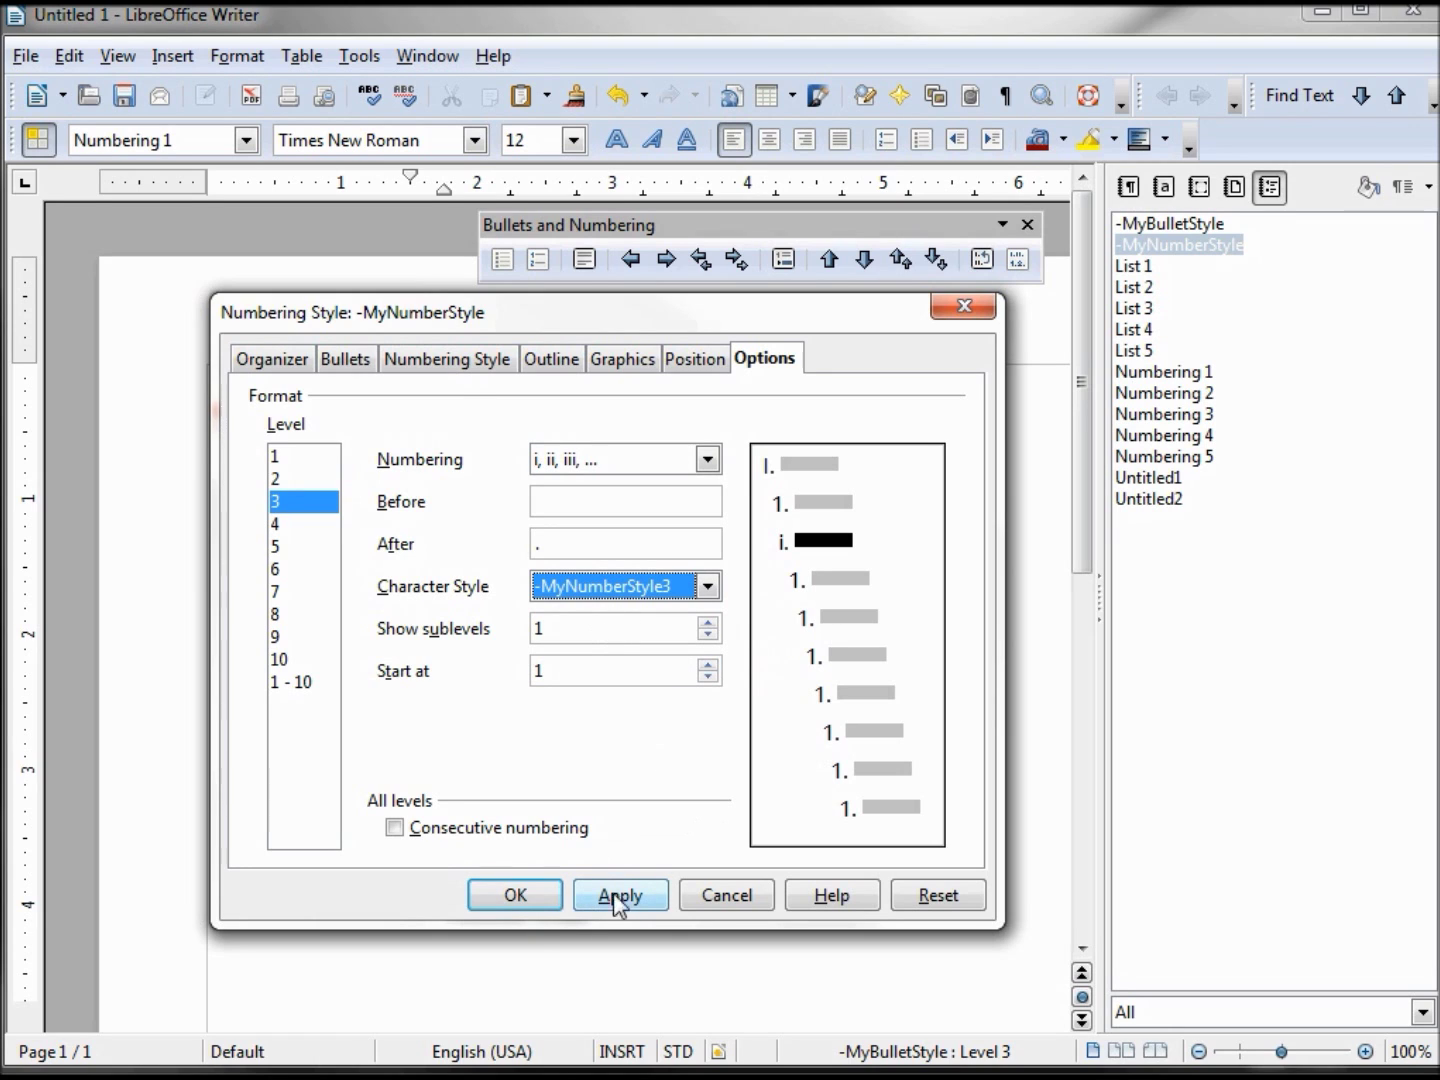
{"action": "left_click", "coordinate": [516, 895]}
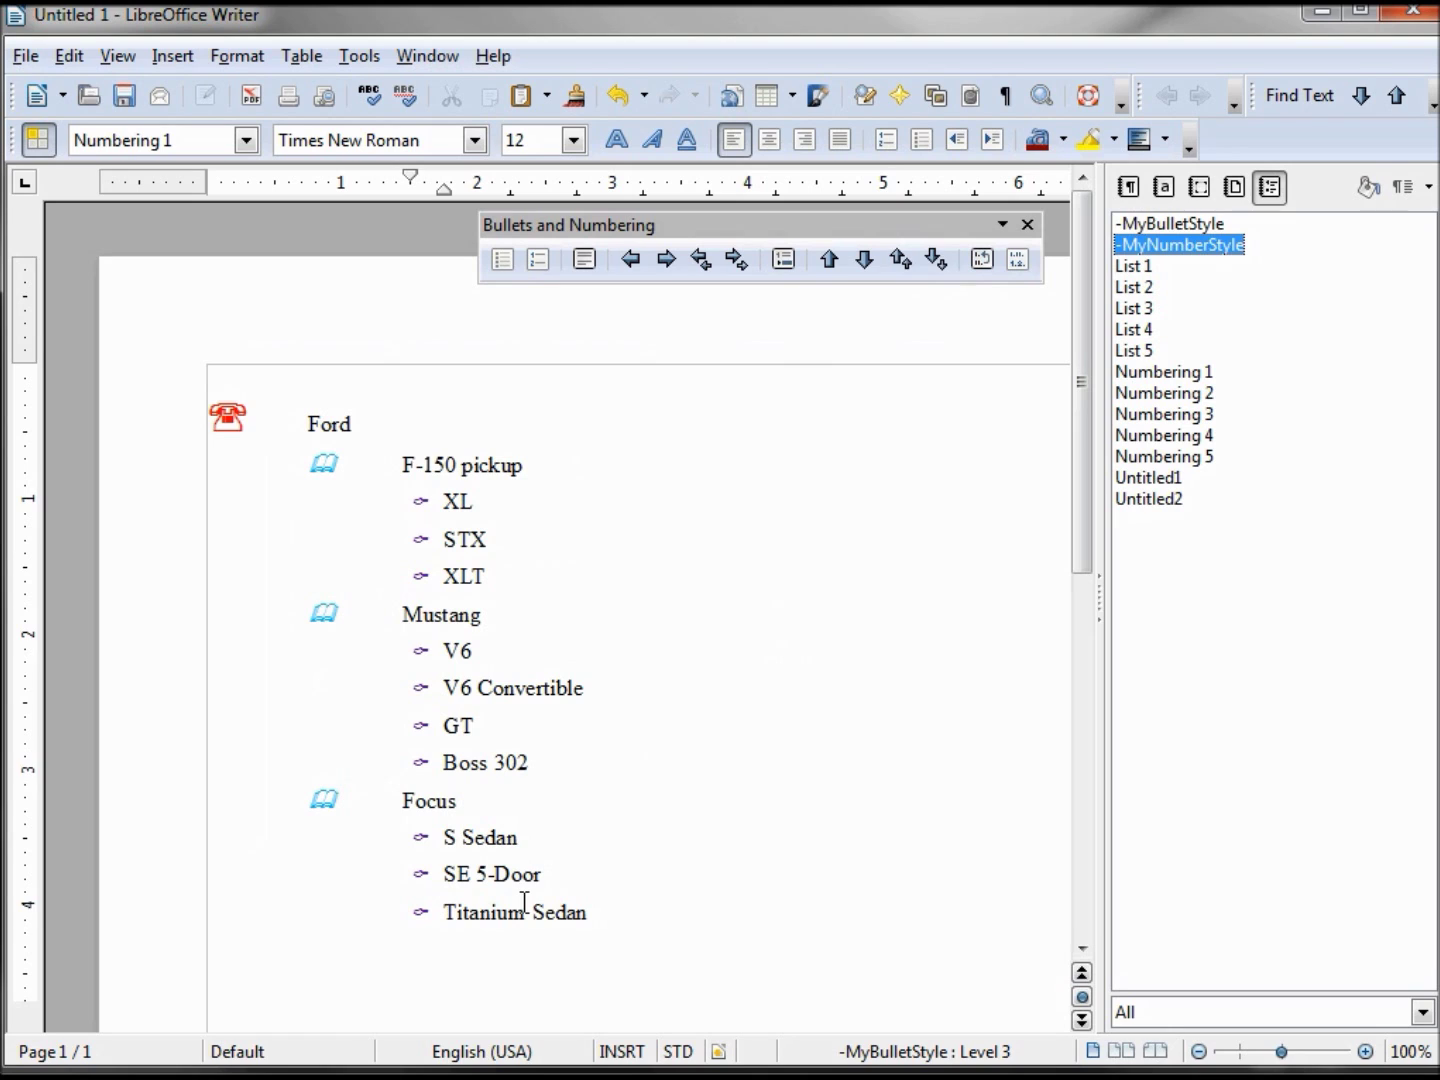
Undo and redo the last change, then select the Chrysler and Toyota lists.
{"action": "key", "text": "ctrl+z"}
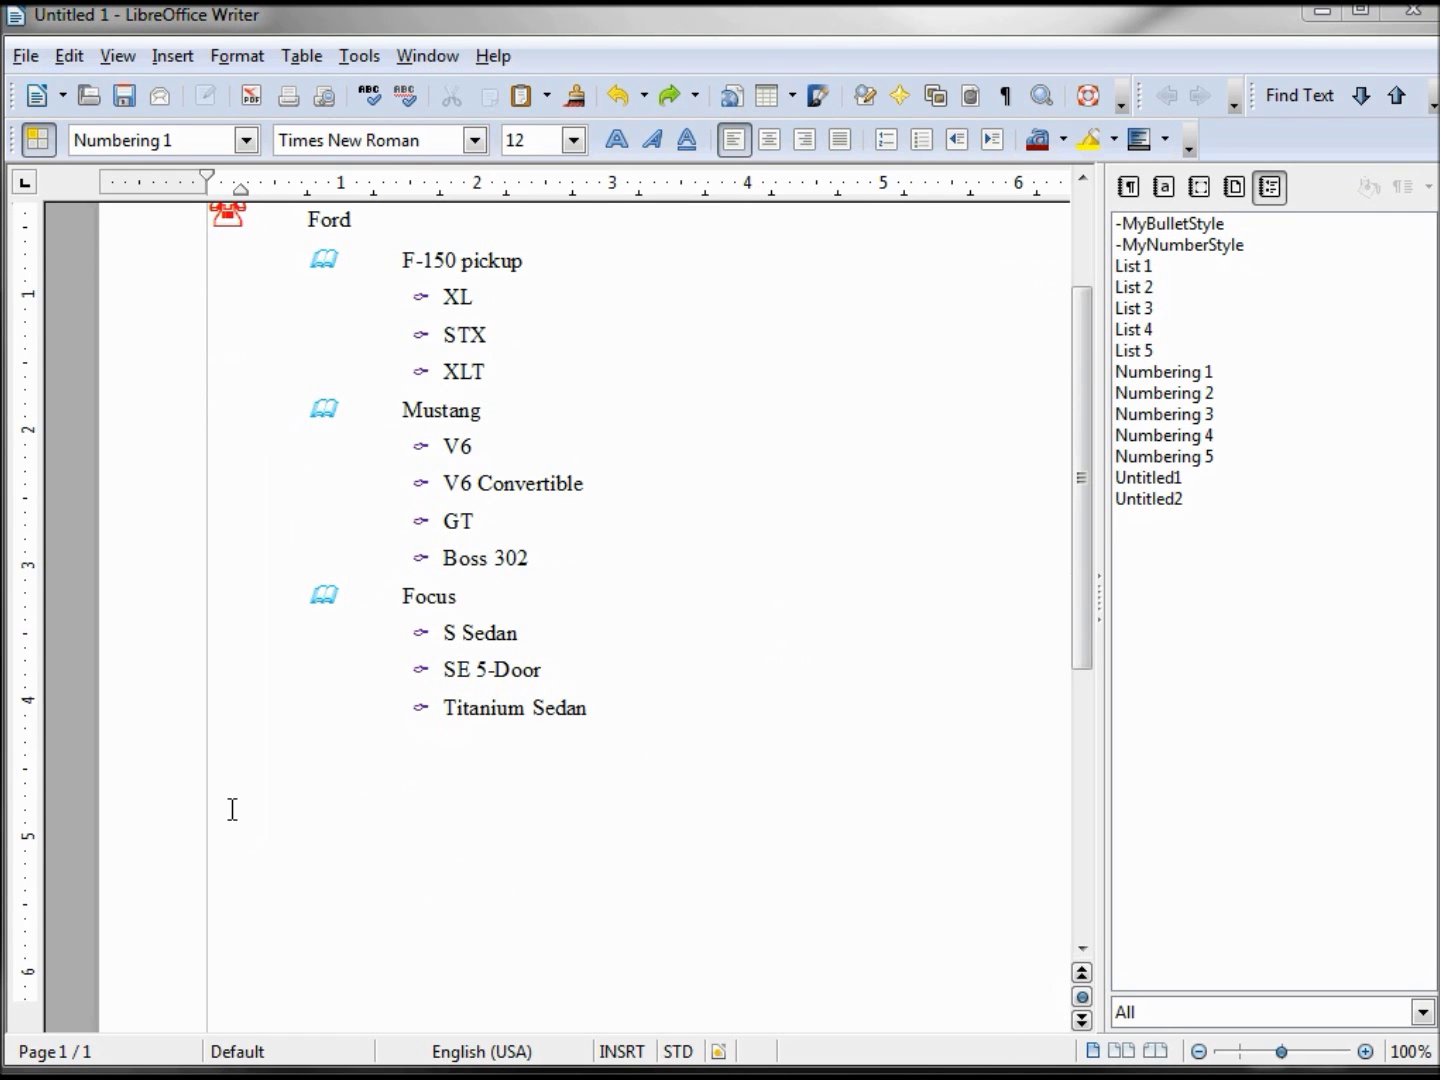
{"action": "key", "text": "ctrl+y"}
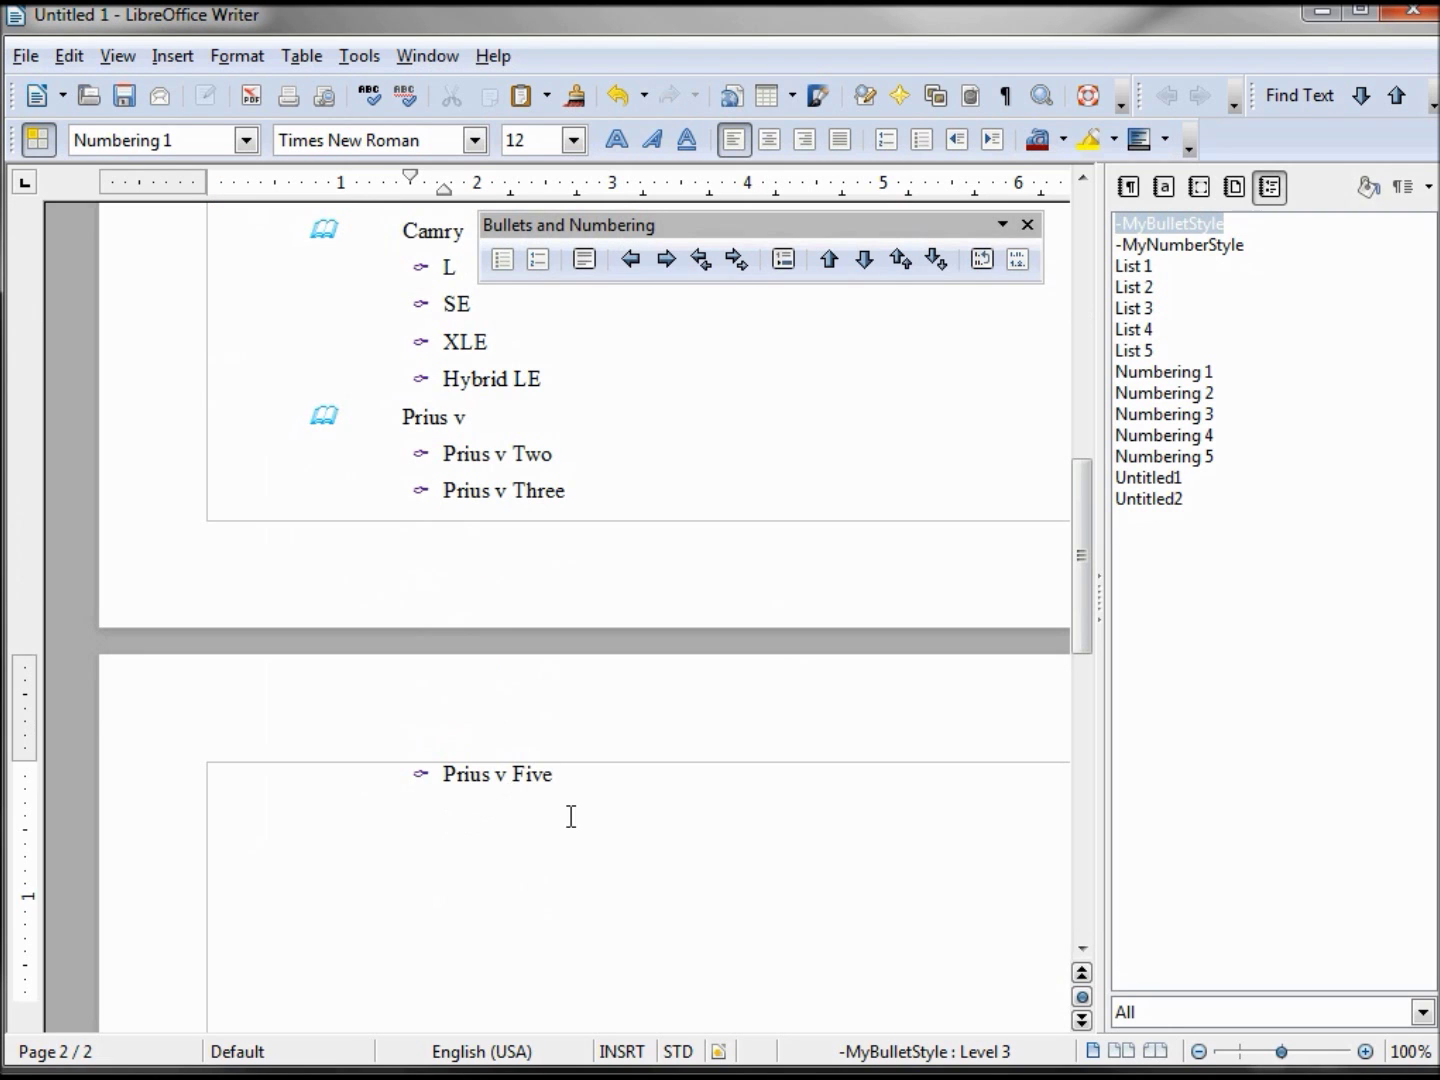
{"action": "scroll", "coordinate": [589, 830], "scroll_direction": "up", "scroll_amount": 5}
{"action": "scroll", "coordinate": [589, 830], "scroll_direction": "up", "scroll_amount": 8}
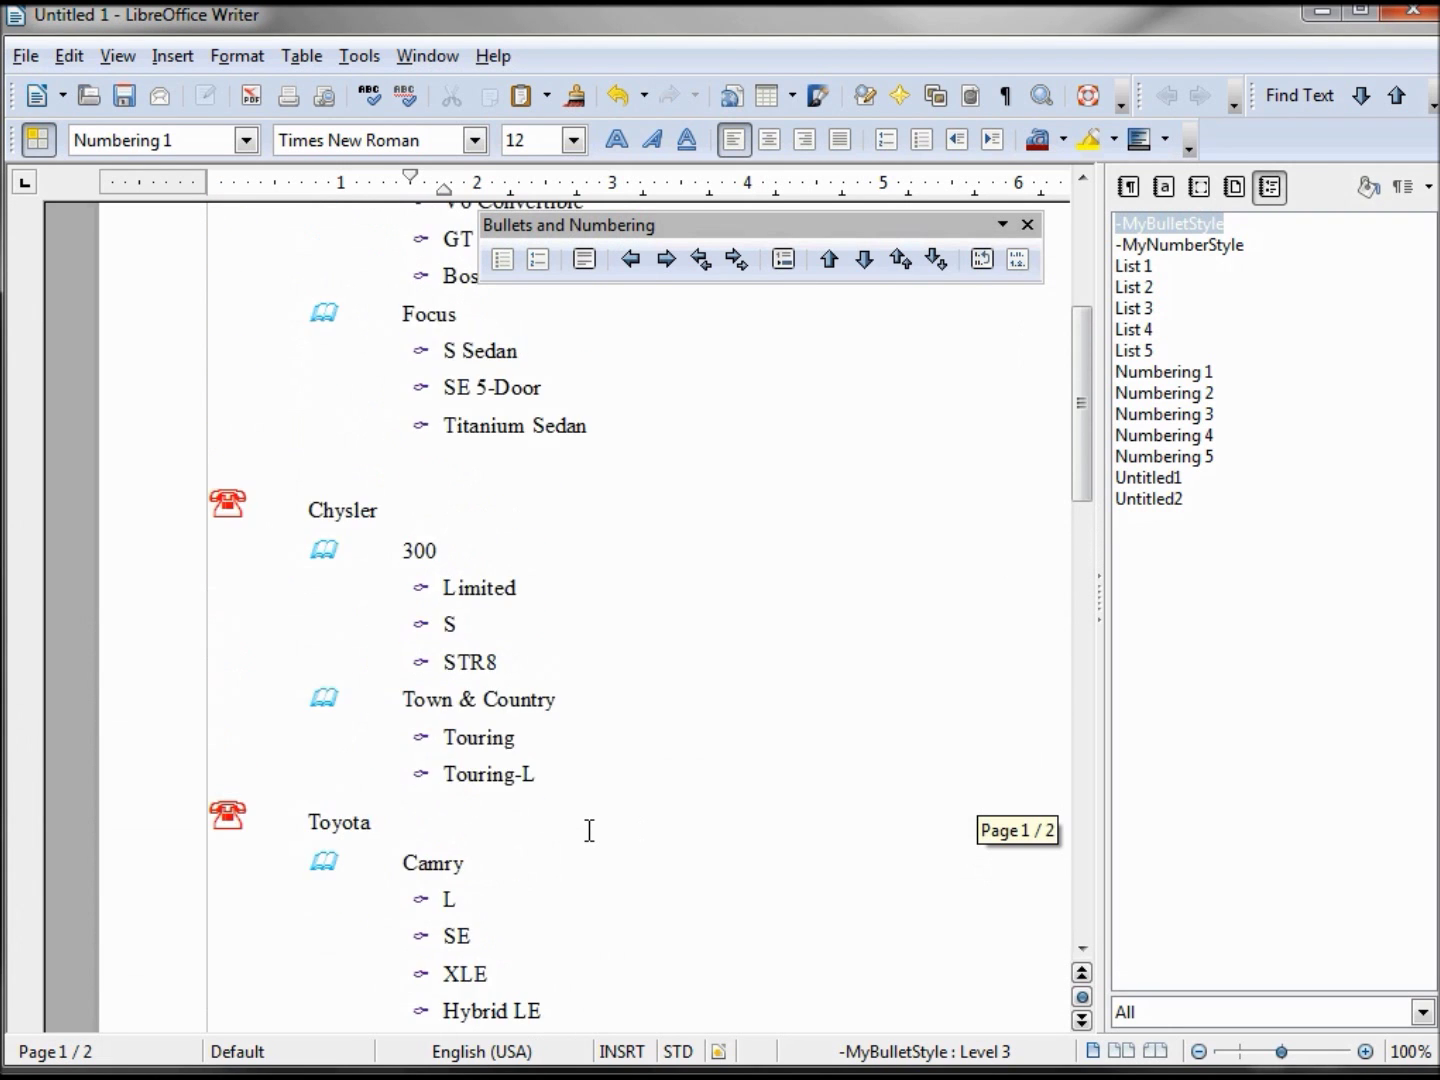
{"action": "scroll", "coordinate": [589, 830], "scroll_direction": "down", "scroll_amount": 1}
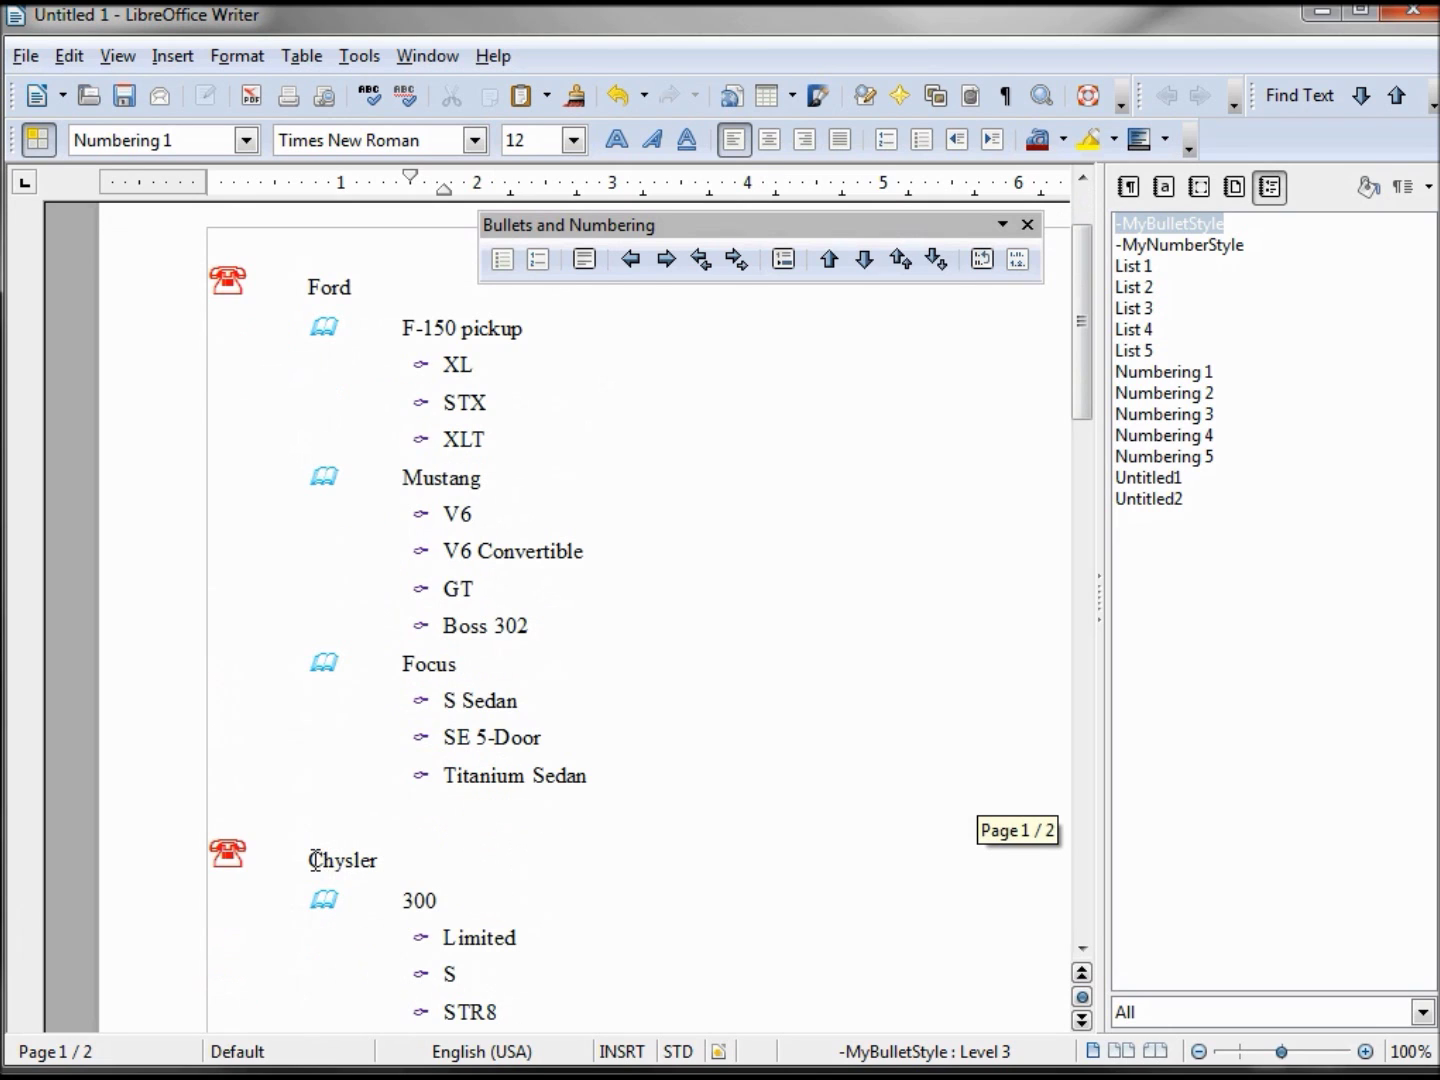
{"action": "left_click_drag", "start_coordinate": [305, 858], "coordinate": [568, 639]}
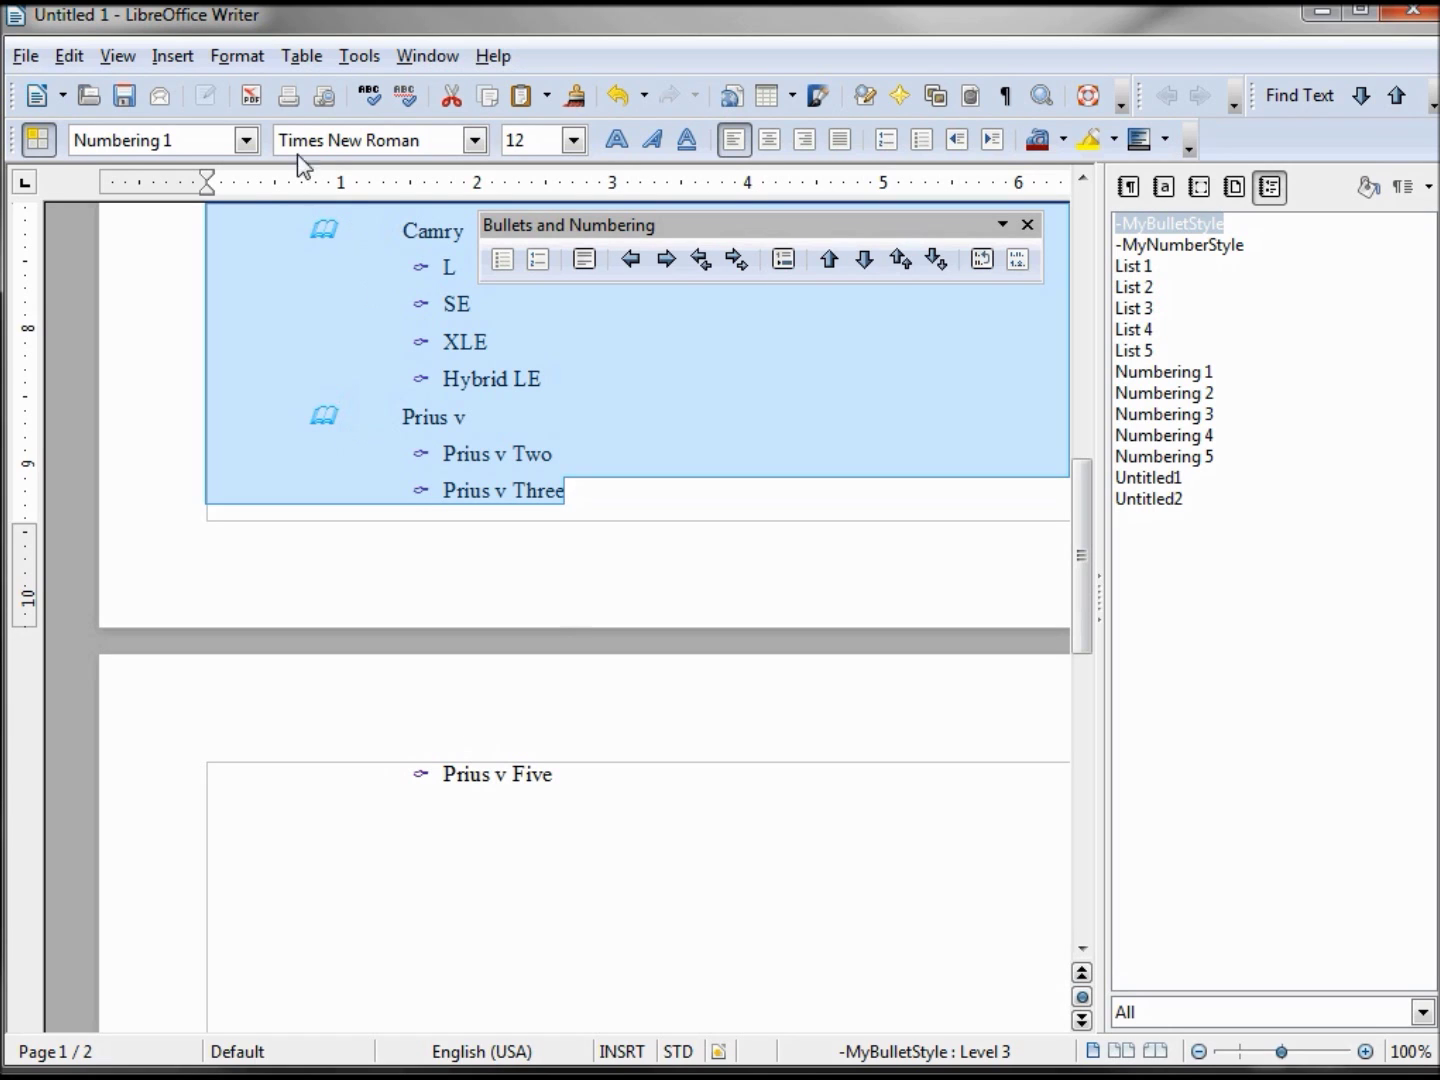
Turn on Keep with next paragraph for the selected Chrysler and Toyota paragraphs.
{"action": "left_click", "coordinate": [237, 60]}
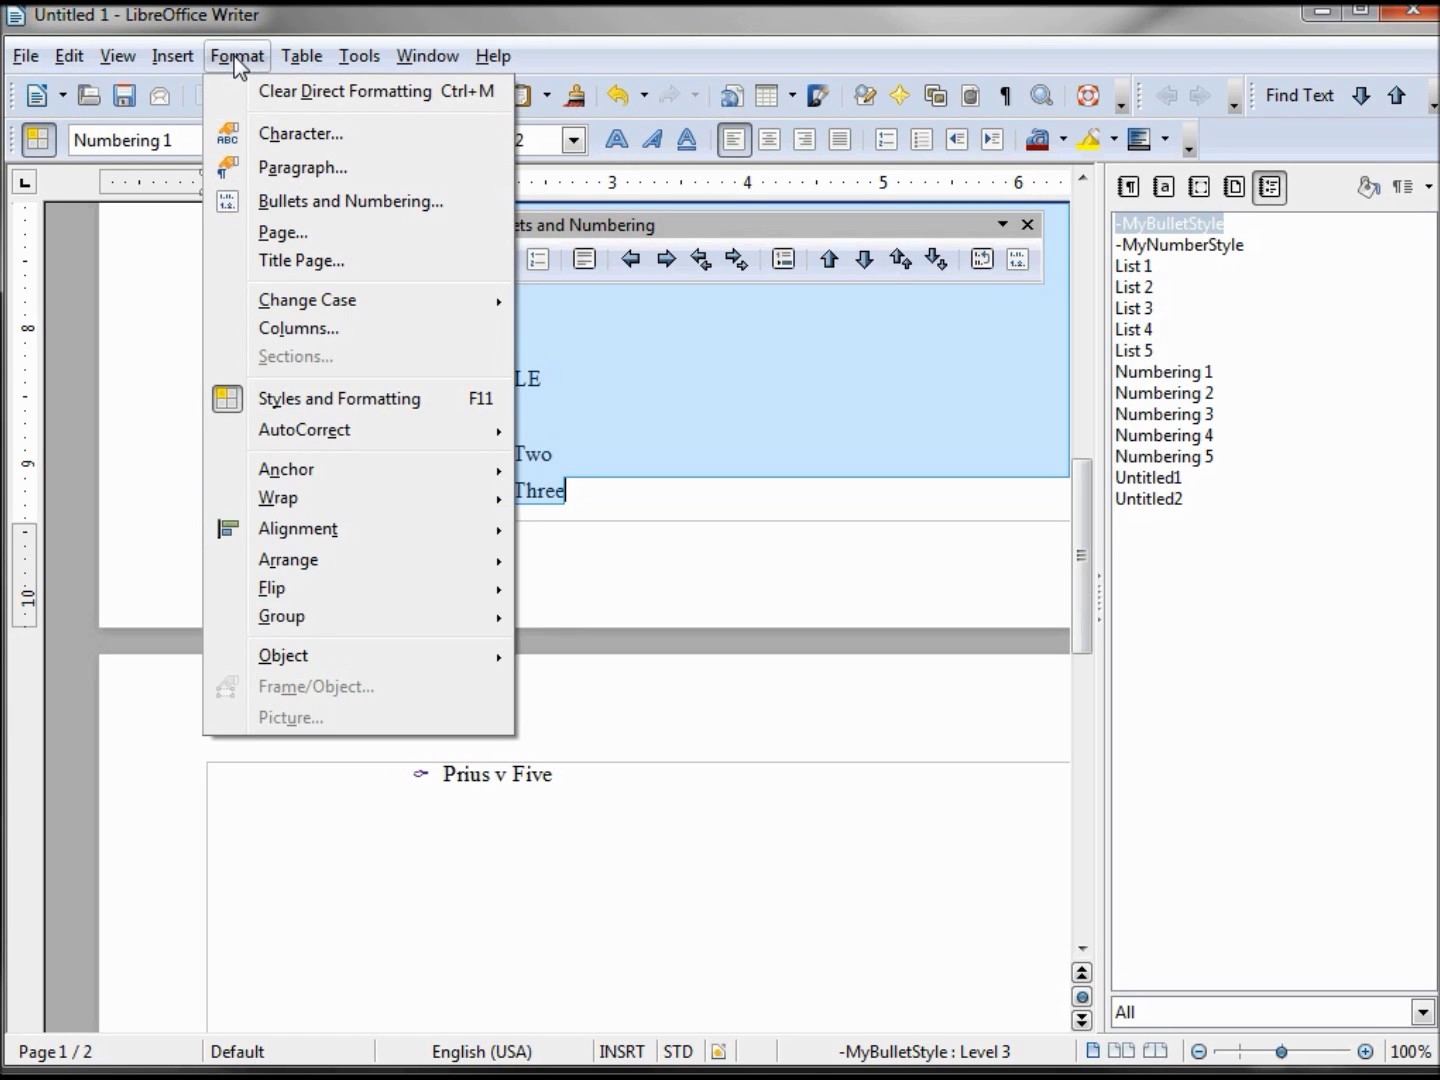
{"action": "left_click", "coordinate": [290, 170]}
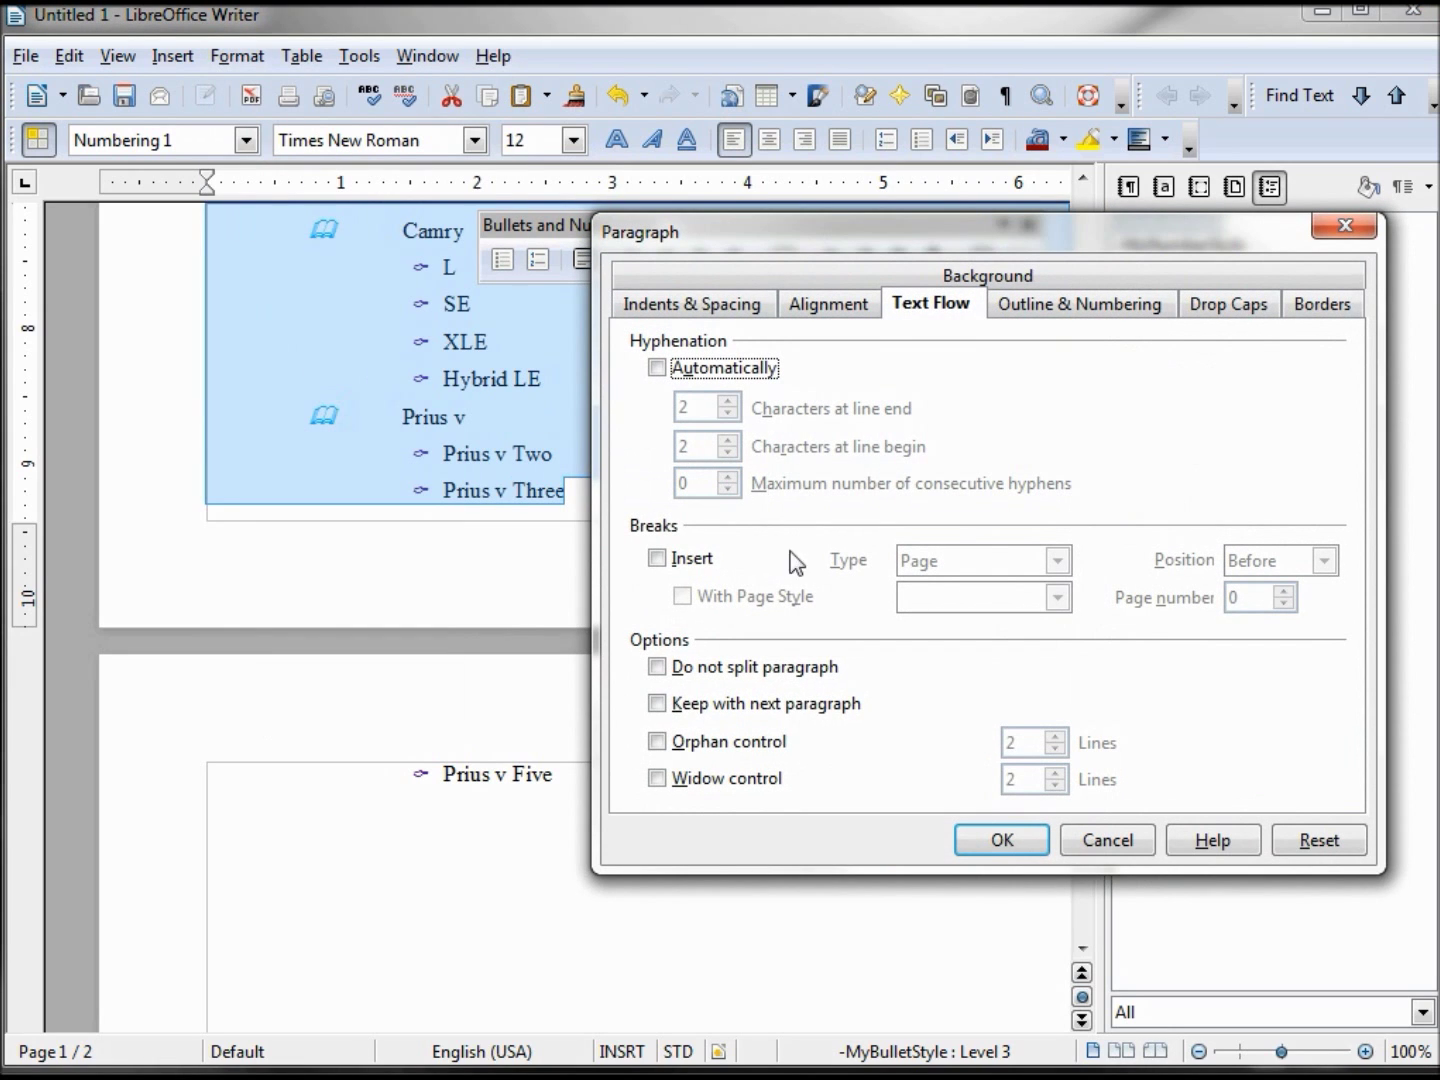
{"action": "left_click", "coordinate": [657, 704]}
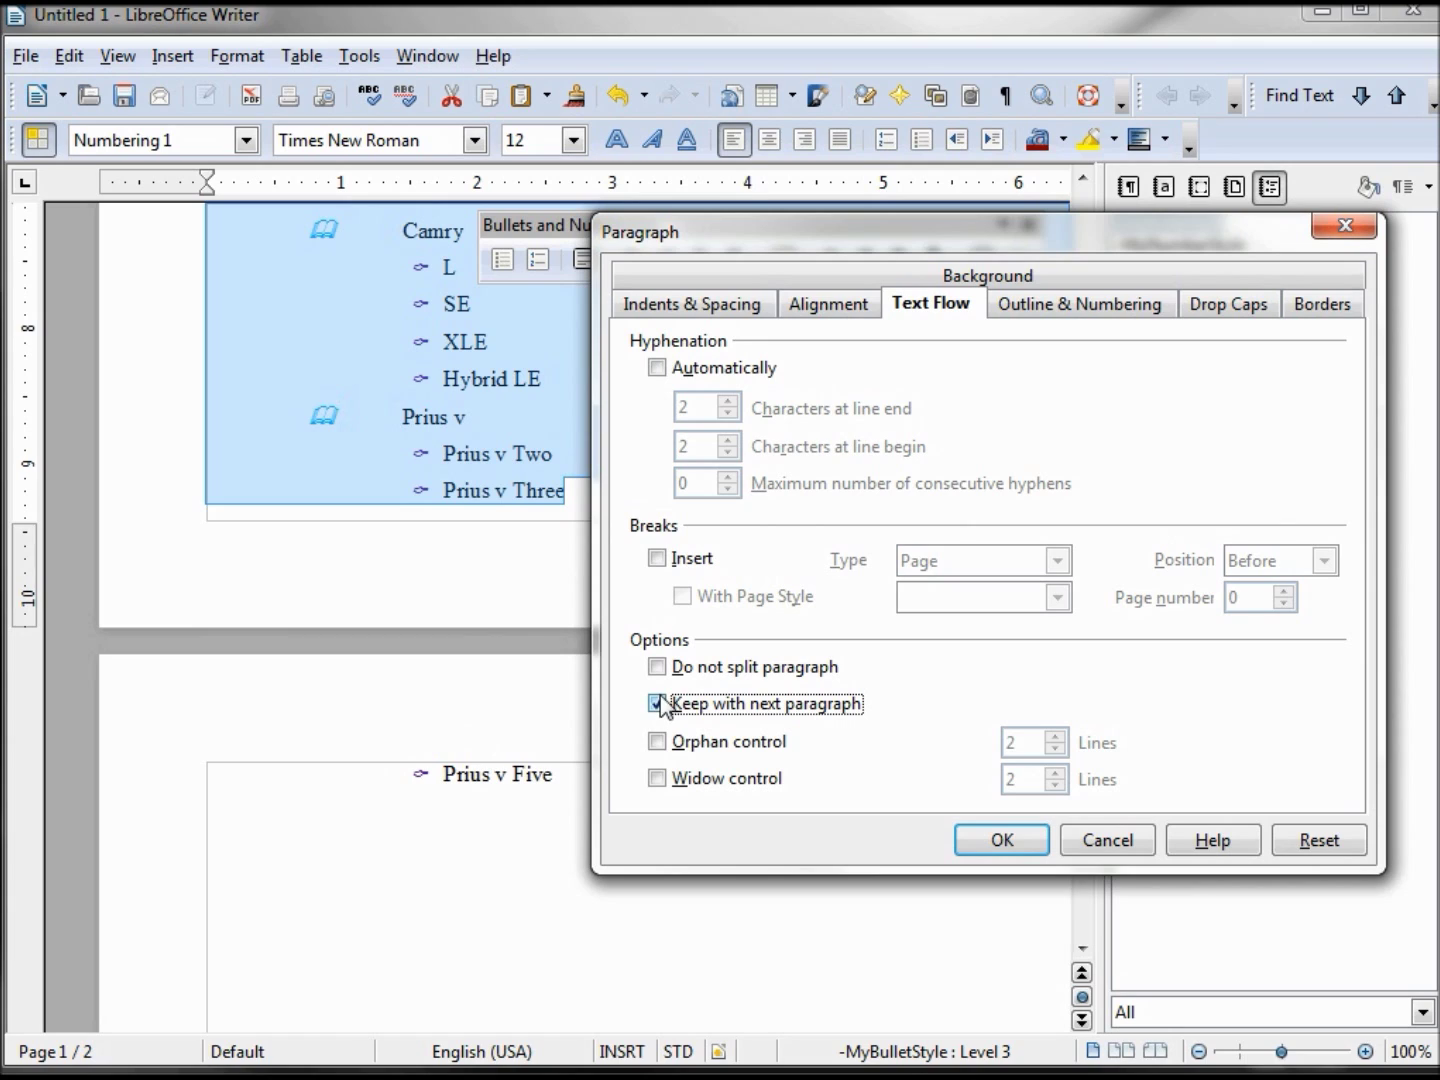
{"action": "left_click", "coordinate": [1003, 840]}
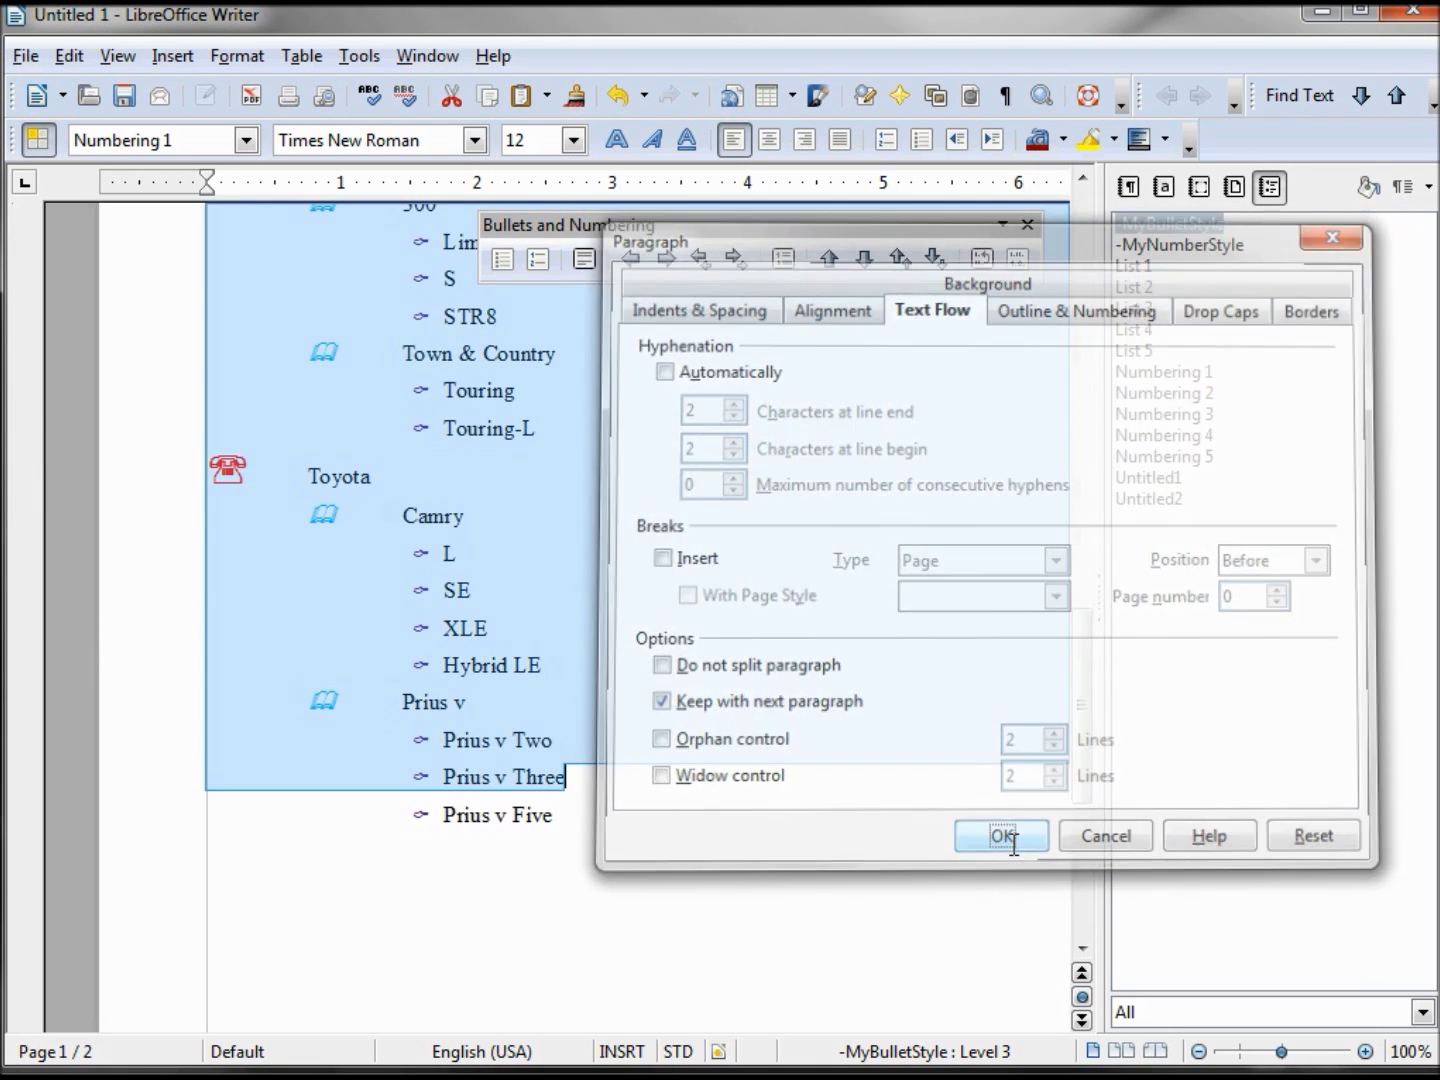
{"action": "left_click", "coordinate": [828, 843]}
{"action": "scroll", "coordinate": [828, 843], "scroll_direction": "up", "scroll_amount": 4}
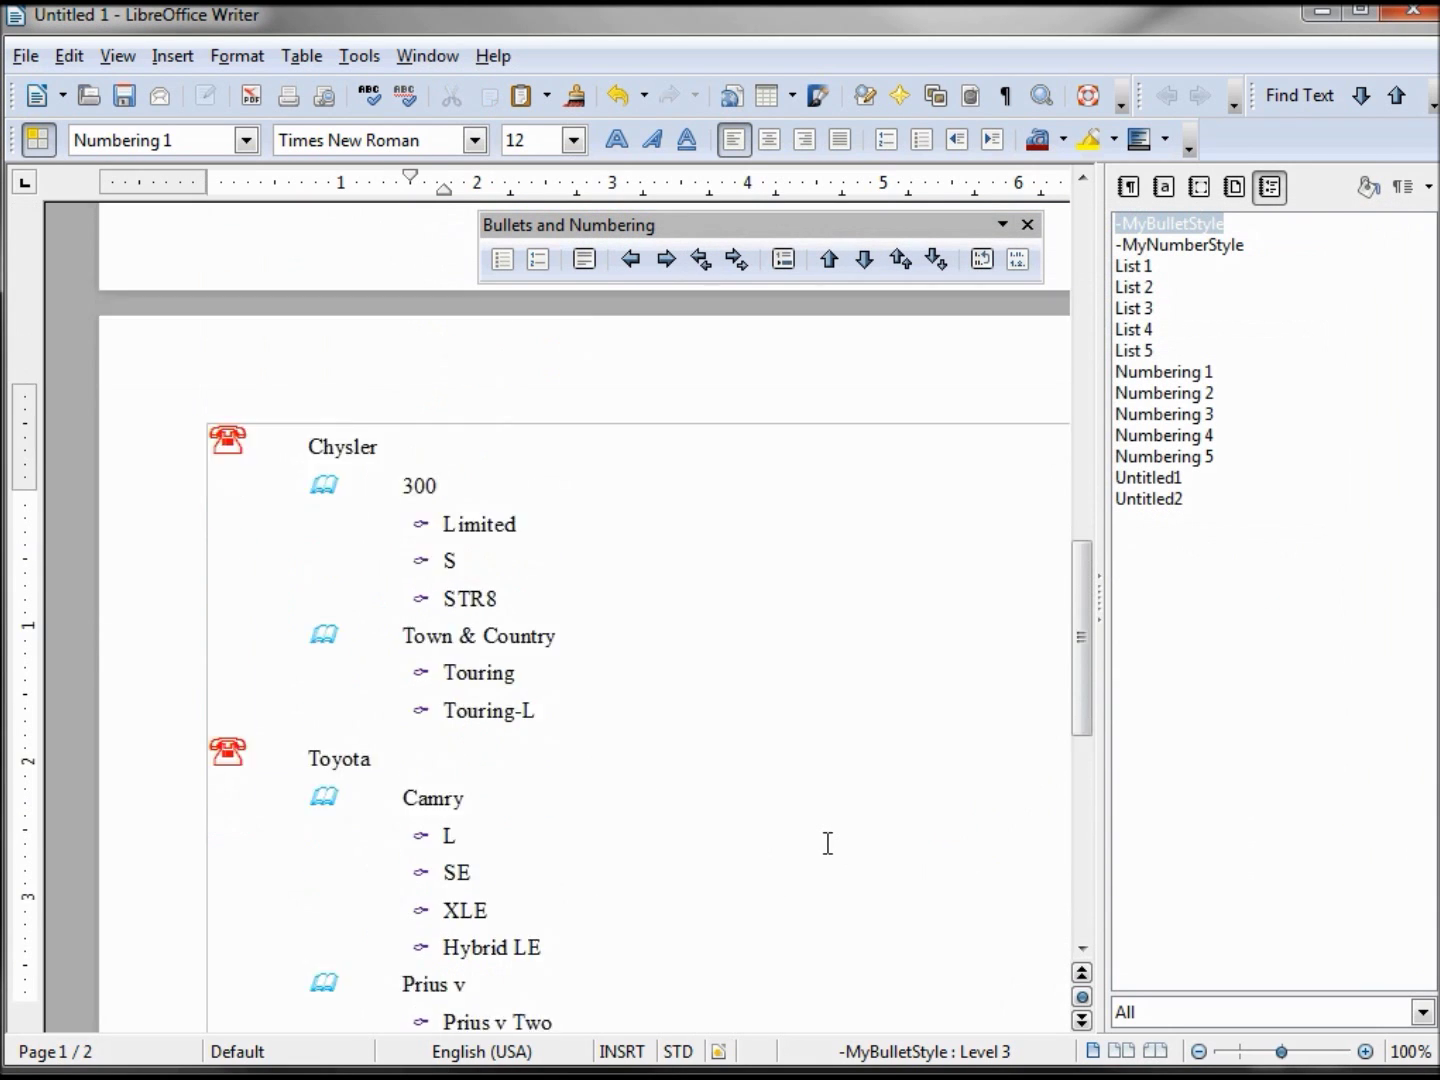
{"action": "scroll", "coordinate": [828, 843], "scroll_direction": "down", "scroll_amount": 3}
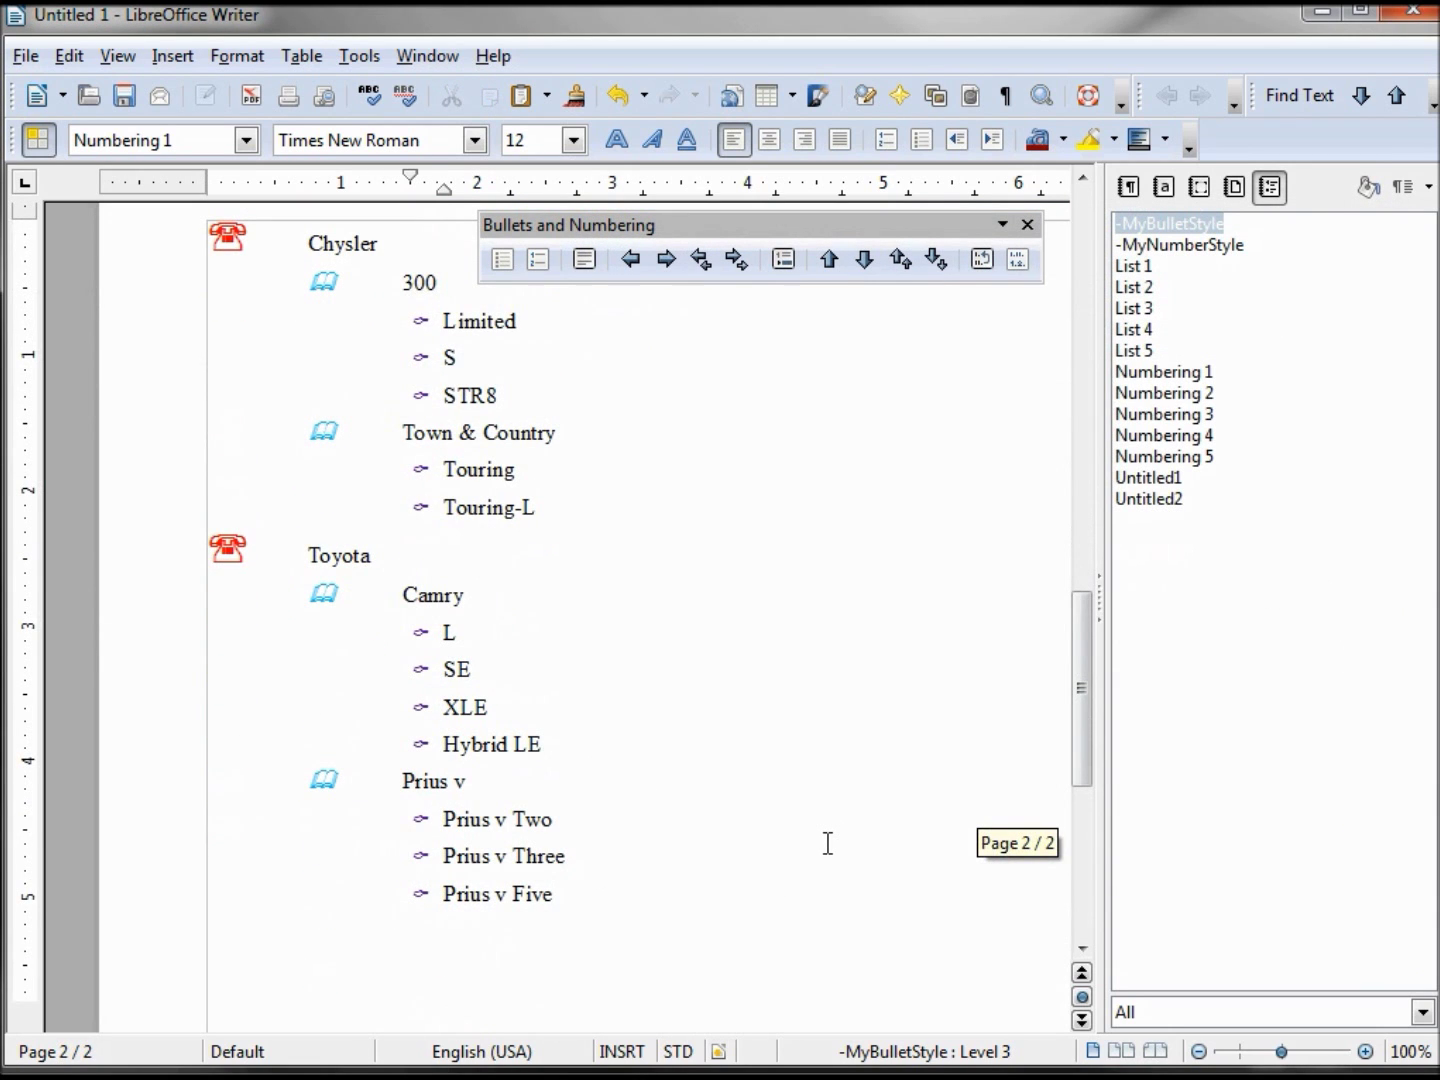
Apply Numbering 1 to the Chysler-to-Prius v Five list, try Numbering 3, then revert to Numbering 1.
{"action": "left_click_drag", "start_coordinate": [571, 896], "coordinate": [292, 229]}
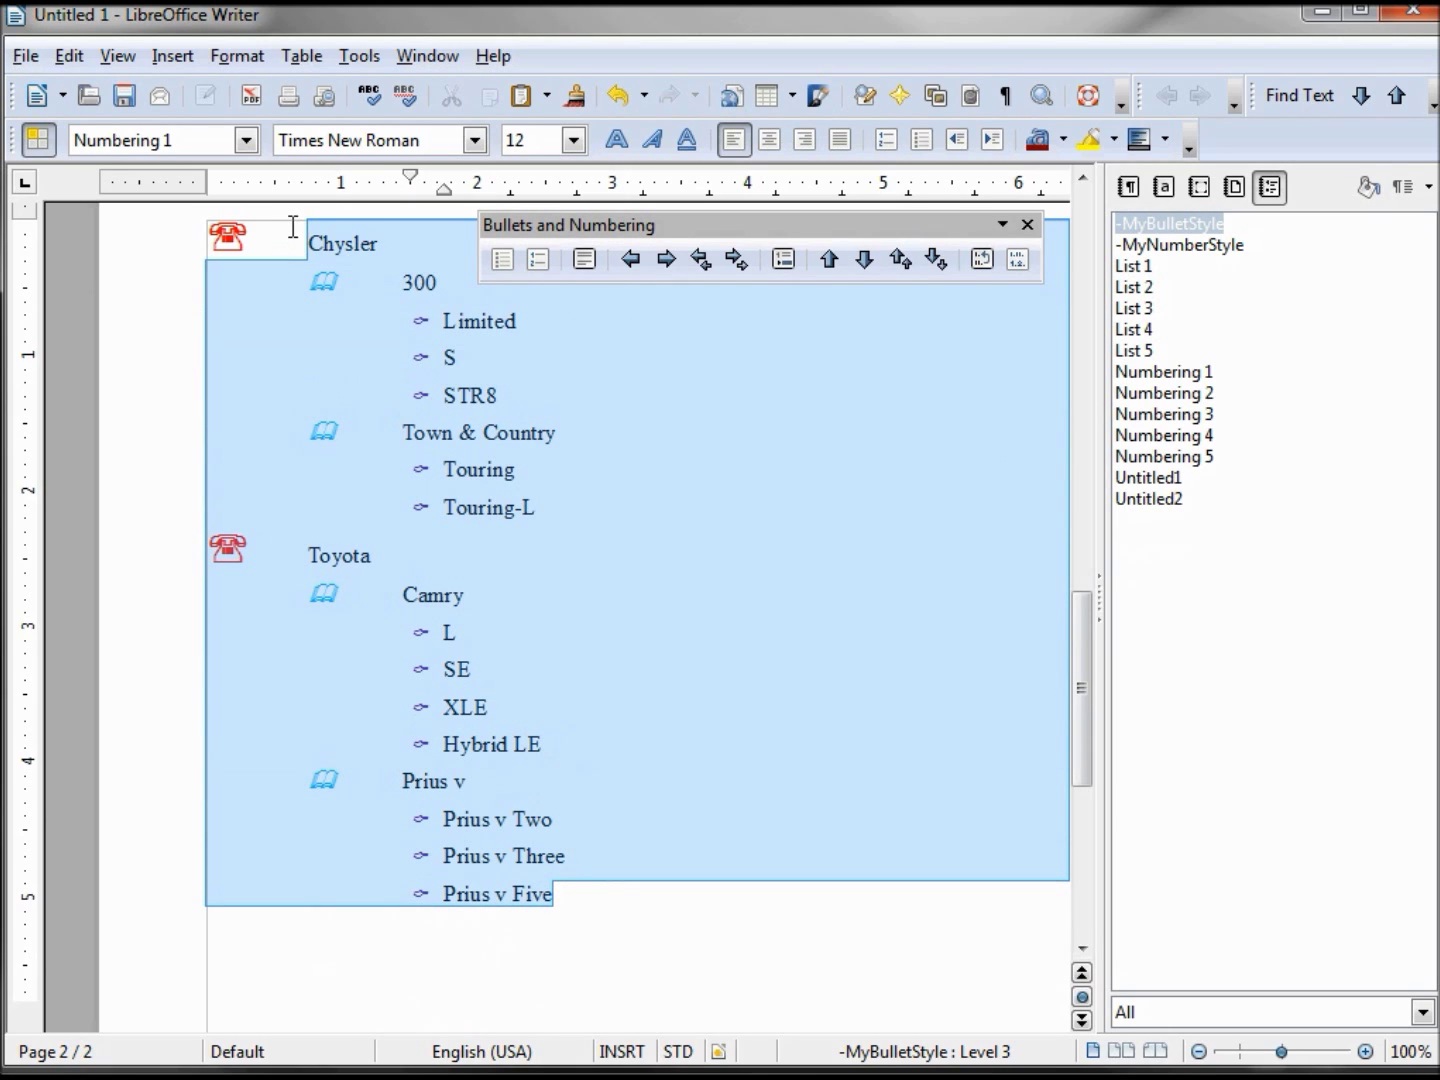
{"action": "double_click", "coordinate": [1170, 372]}
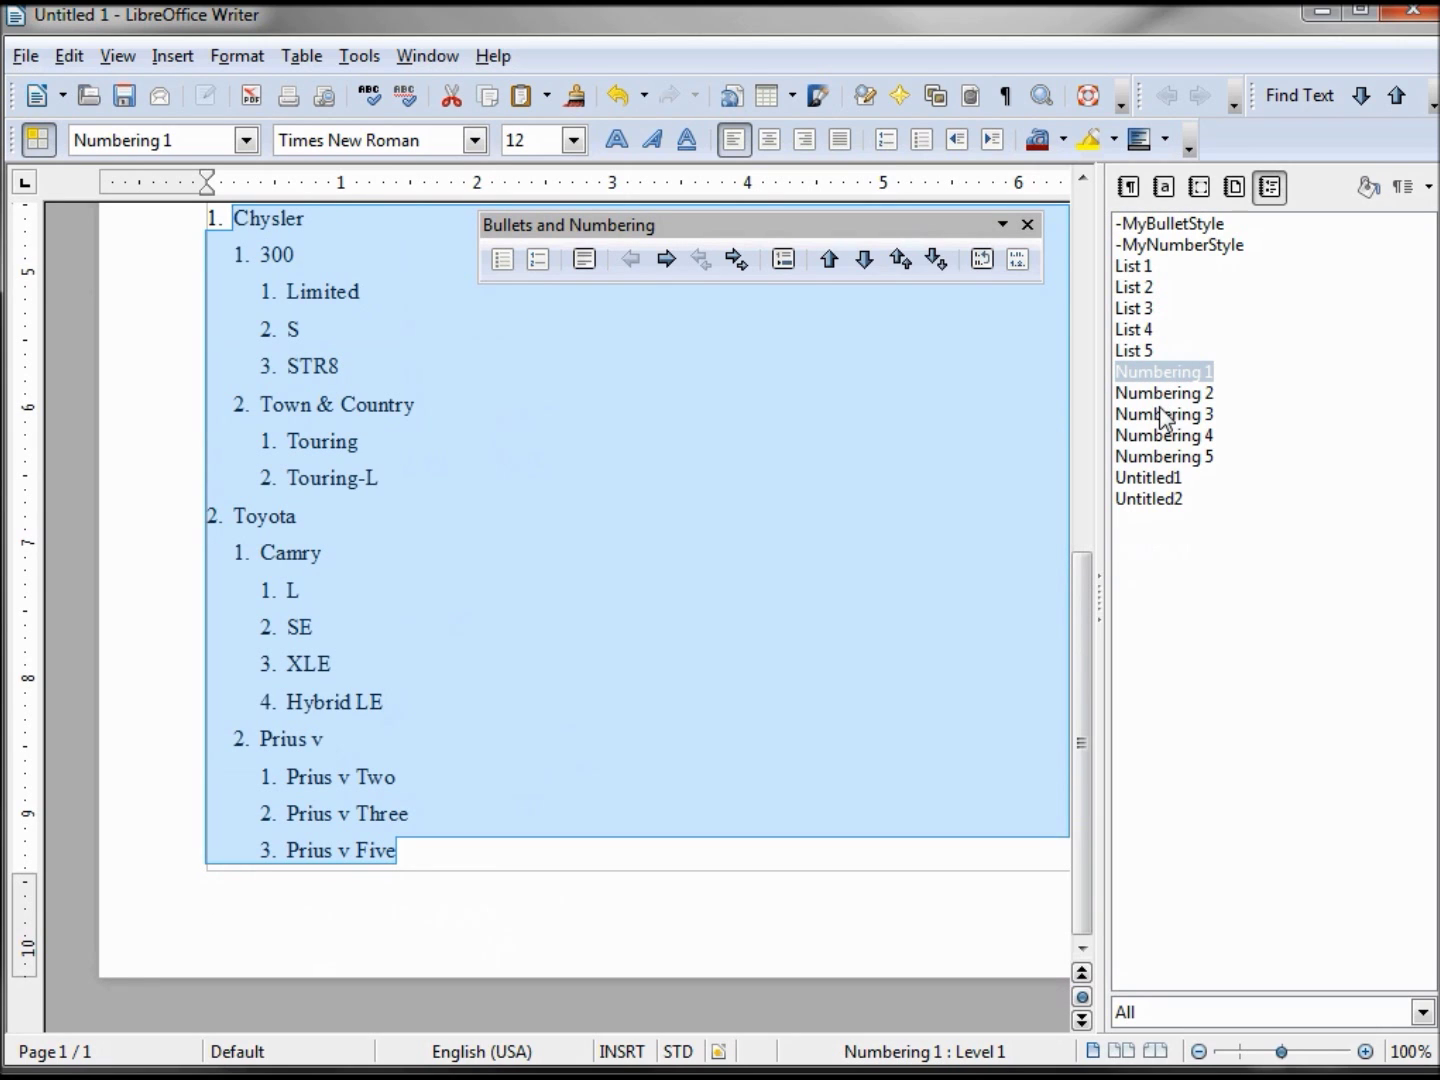
{"action": "double_click", "coordinate": [1159, 414]}
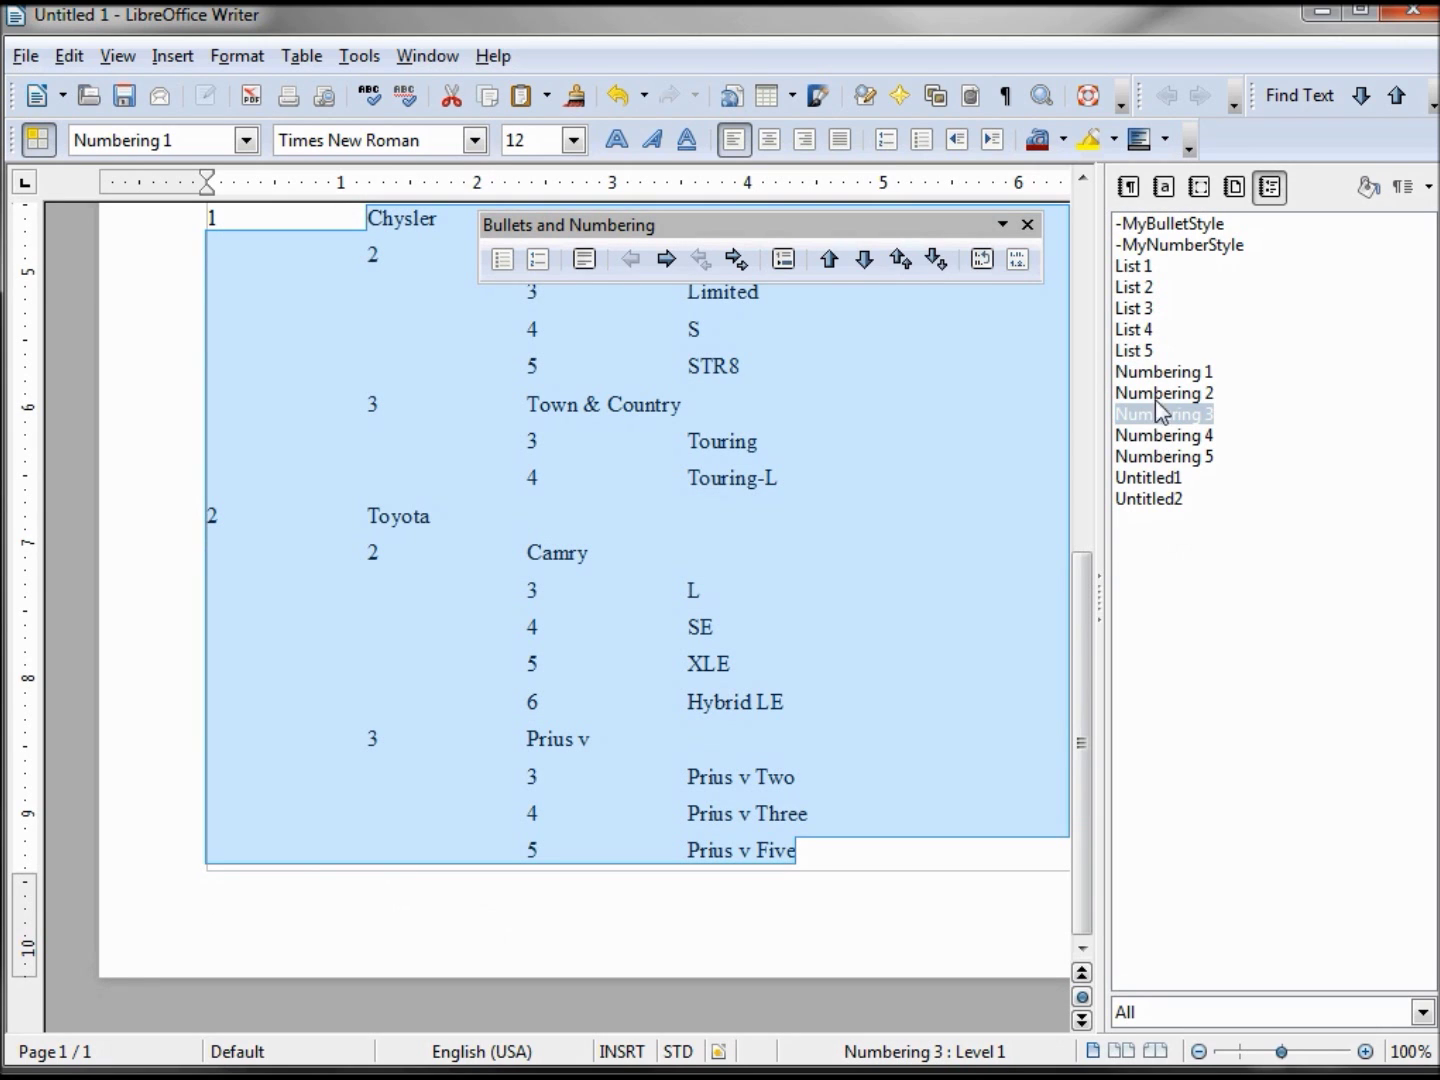
{"action": "double_click", "coordinate": [1160, 372]}
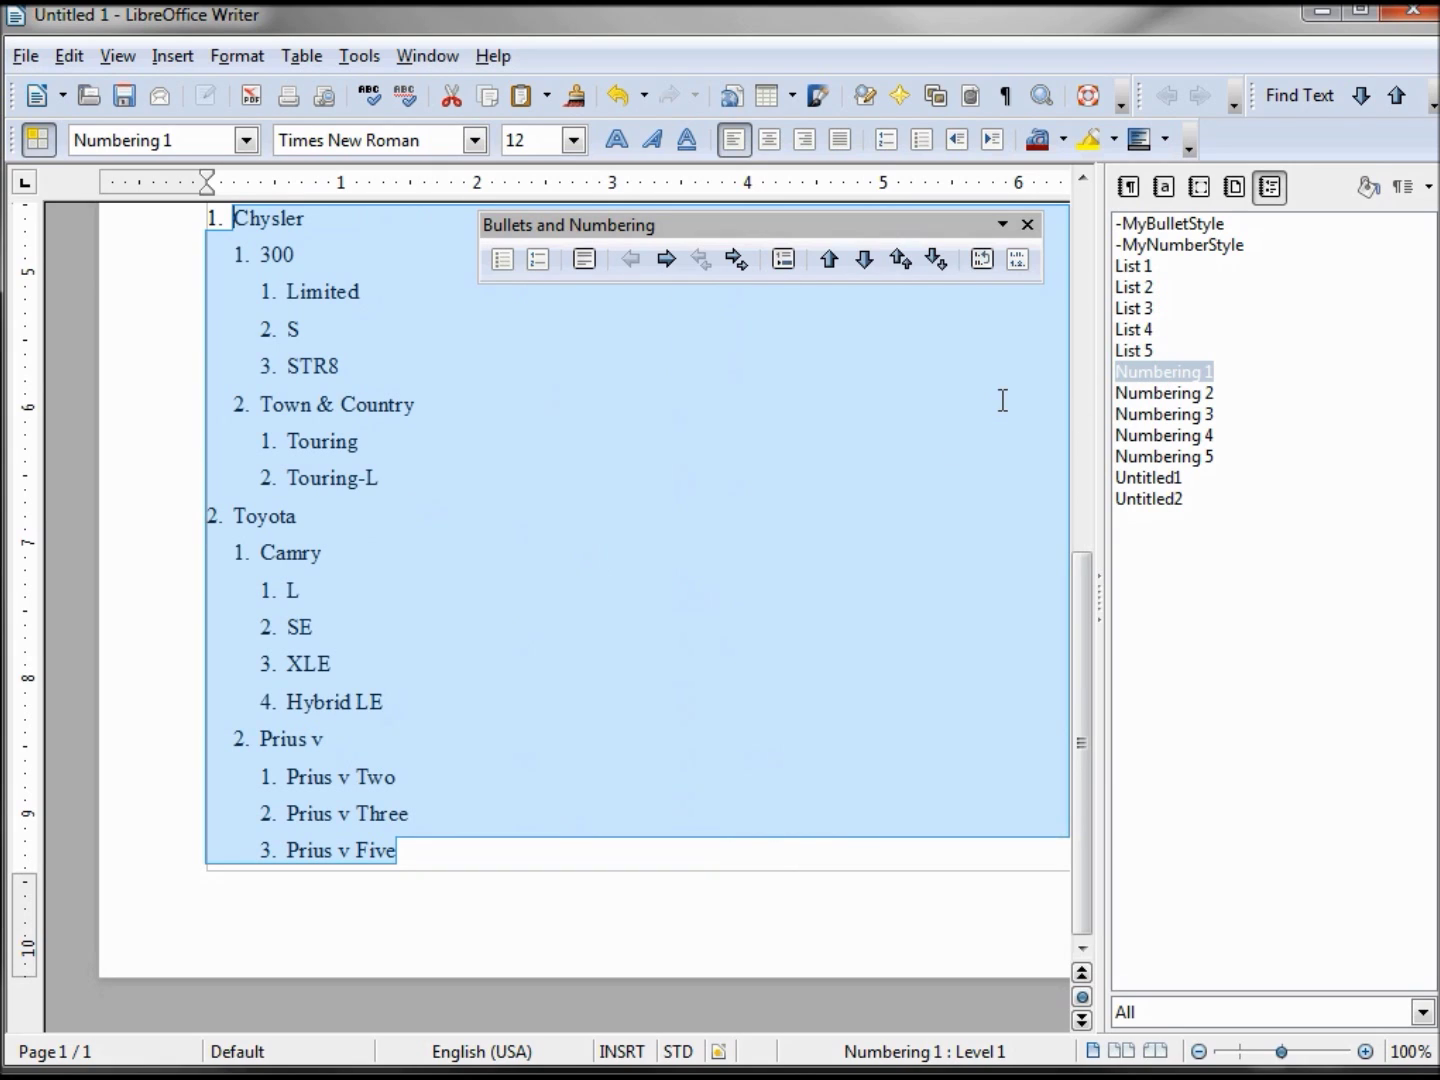
Apply -MyNumberStyle to the Chrysler and Toyota list and inspect the I. number's formatting.
{"action": "double_click", "coordinate": [1172, 248]}
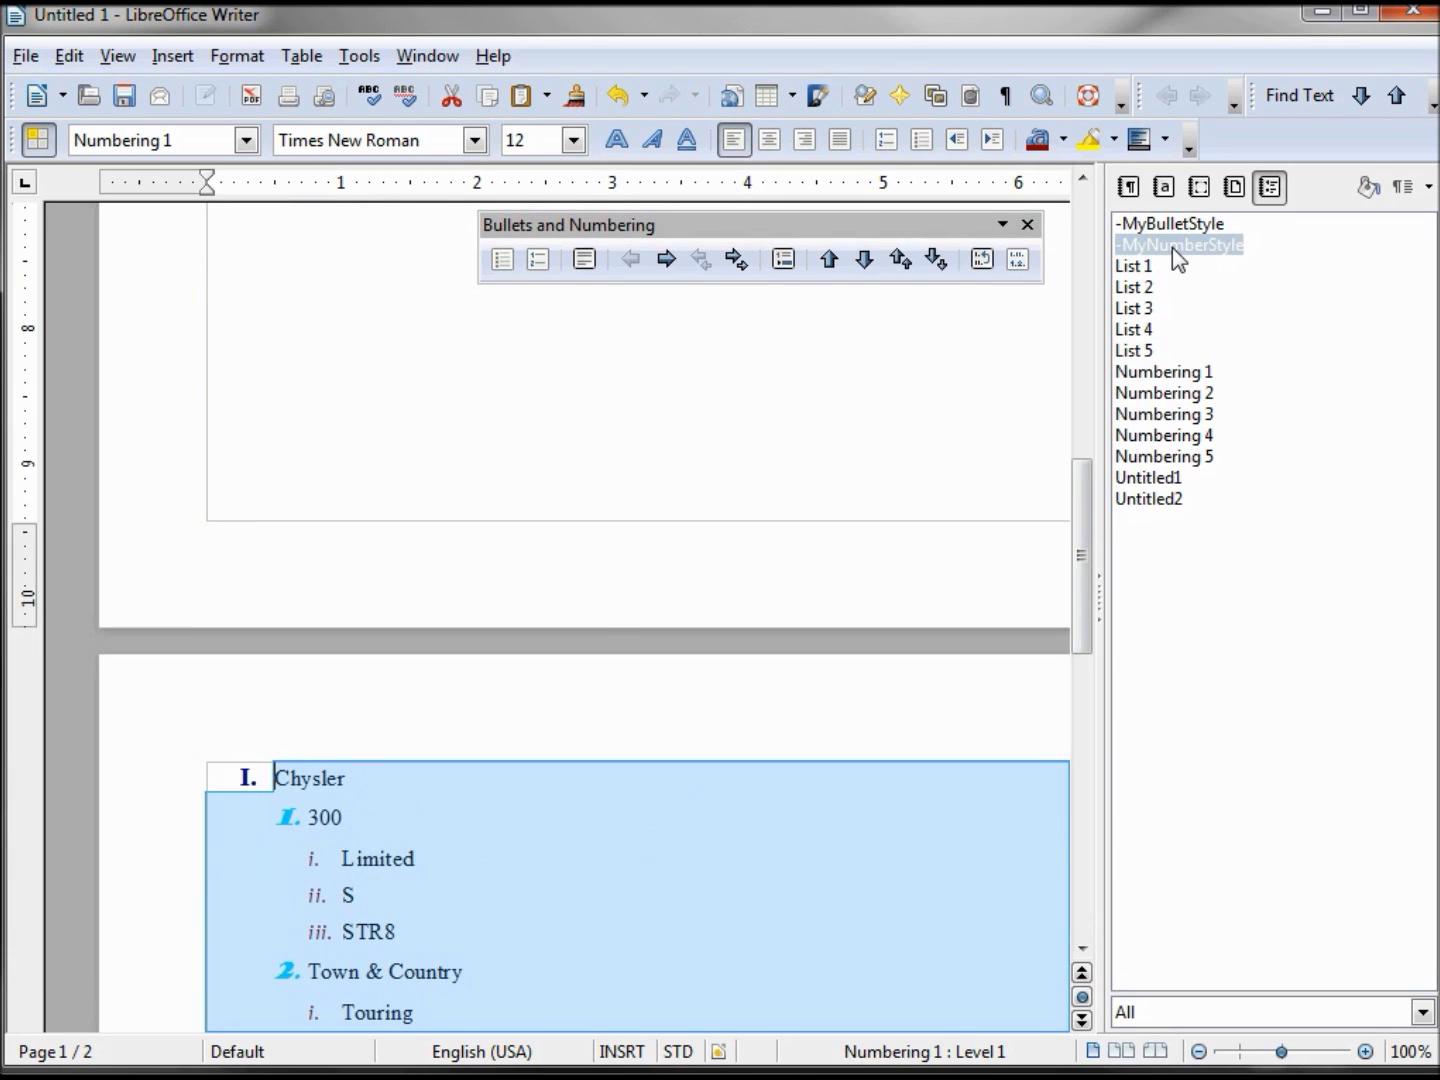
{"action": "left_click", "coordinate": [246, 777]}
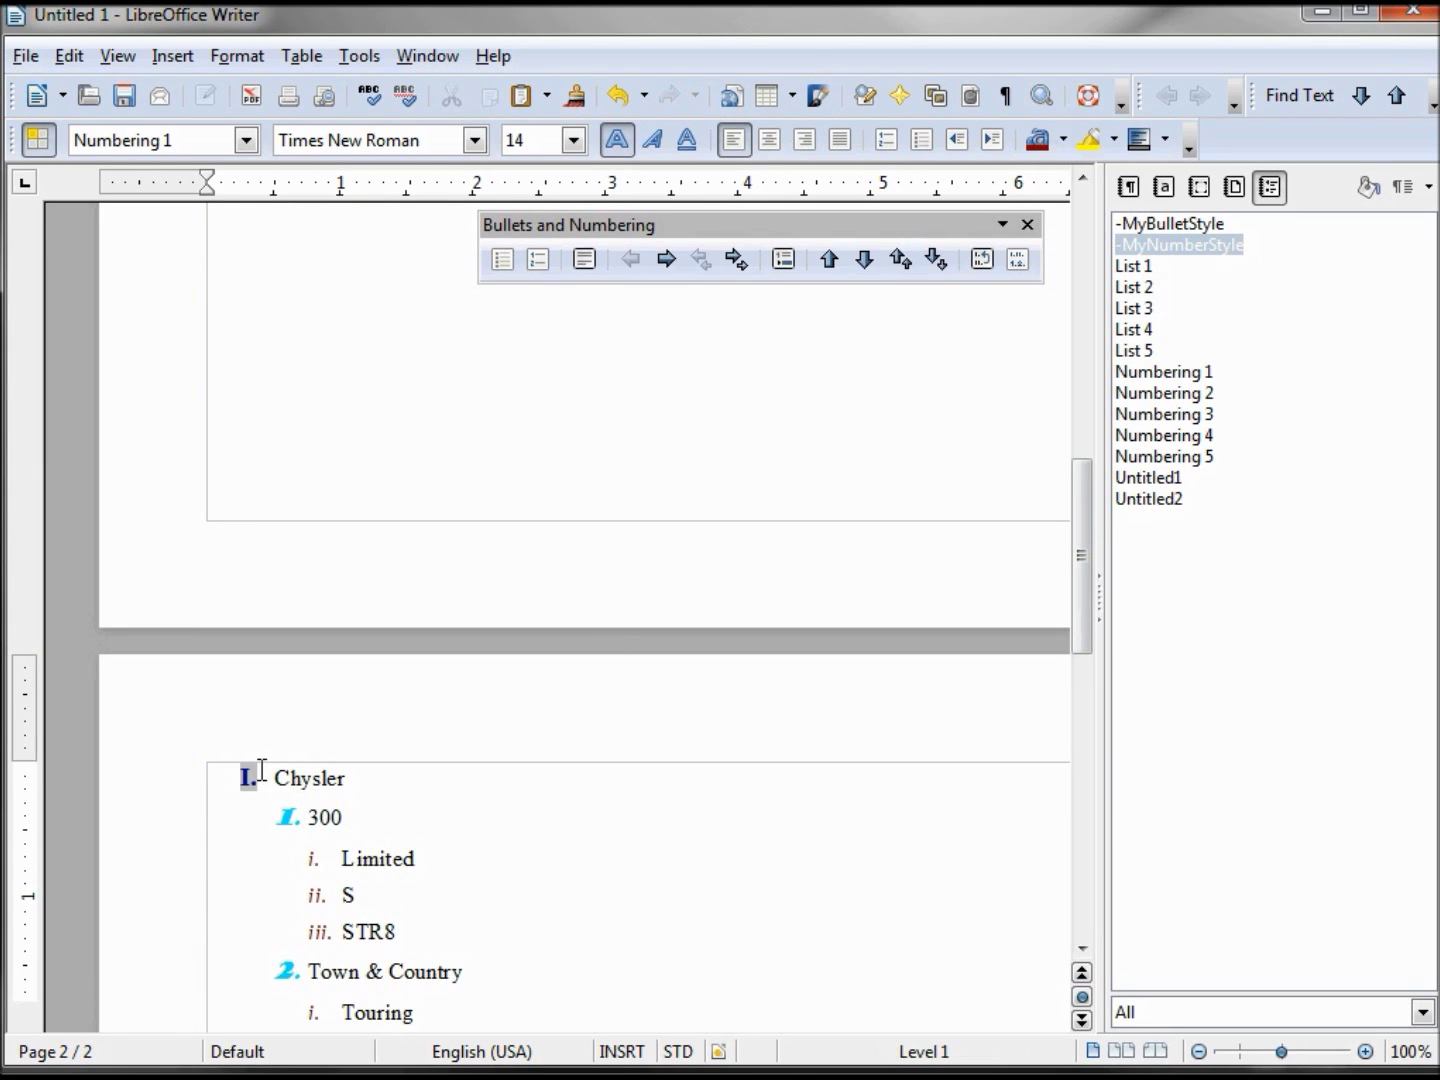
{"action": "scroll", "coordinate": [373, 771], "scroll_direction": "down", "scroll_amount": 1}
{"action": "left_click", "coordinate": [248, 712]}
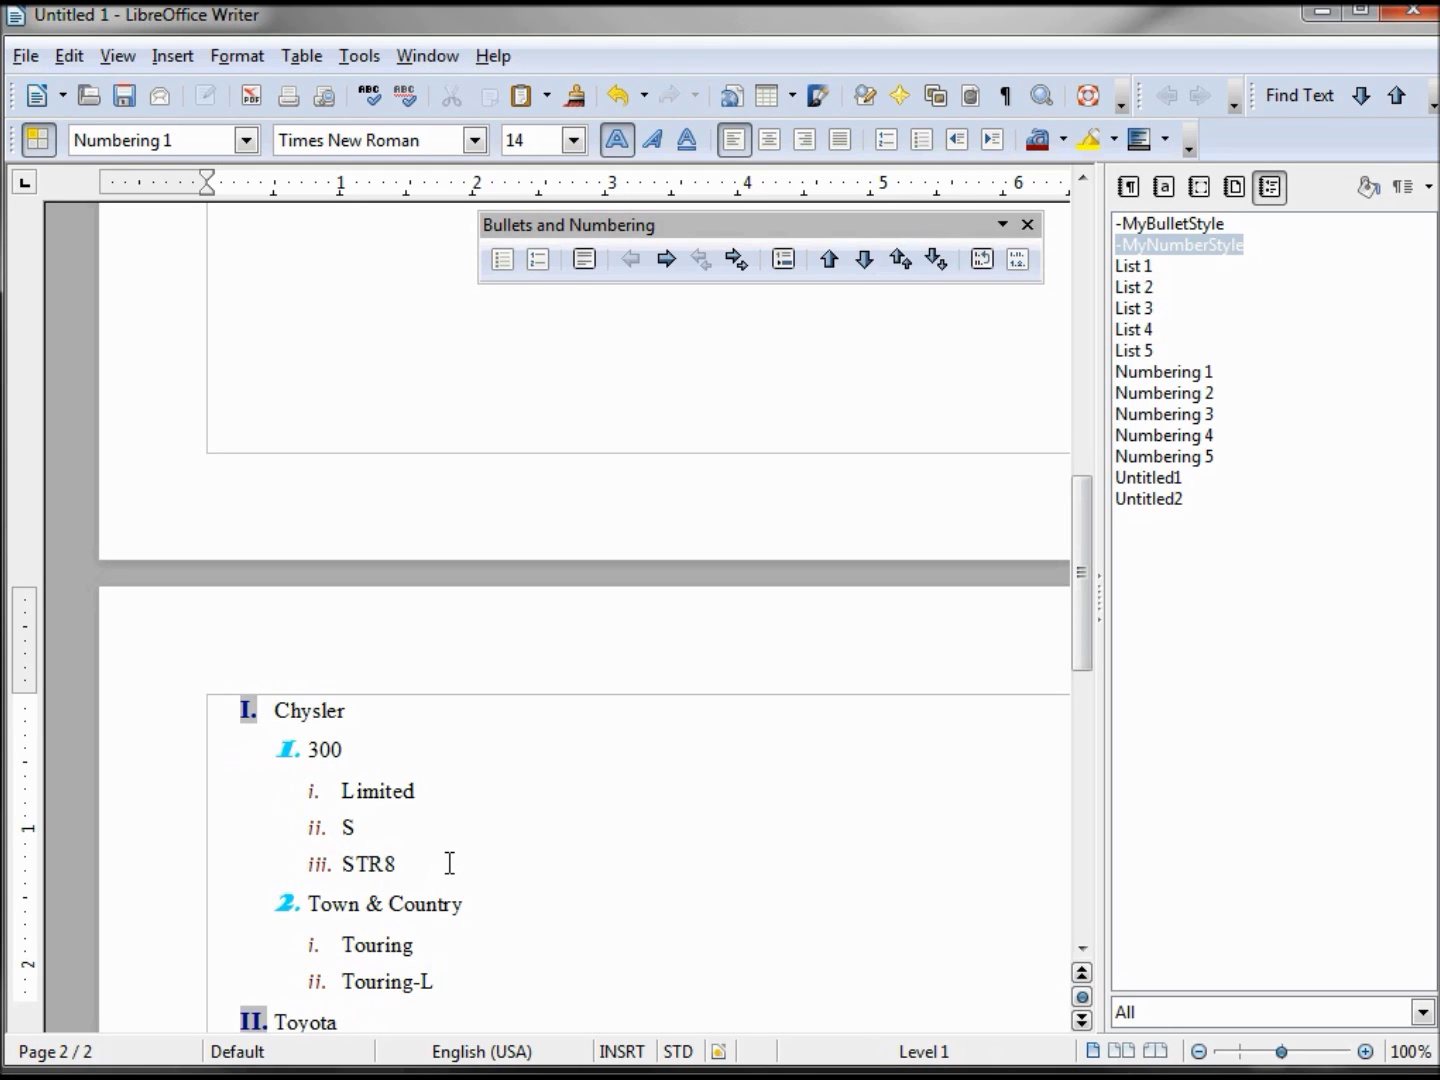
{"action": "scroll", "coordinate": [447, 861], "scroll_direction": "down", "scroll_amount": 8}
{"action": "scroll", "coordinate": [480, 780], "scroll_direction": "up", "scroll_amount": 20}
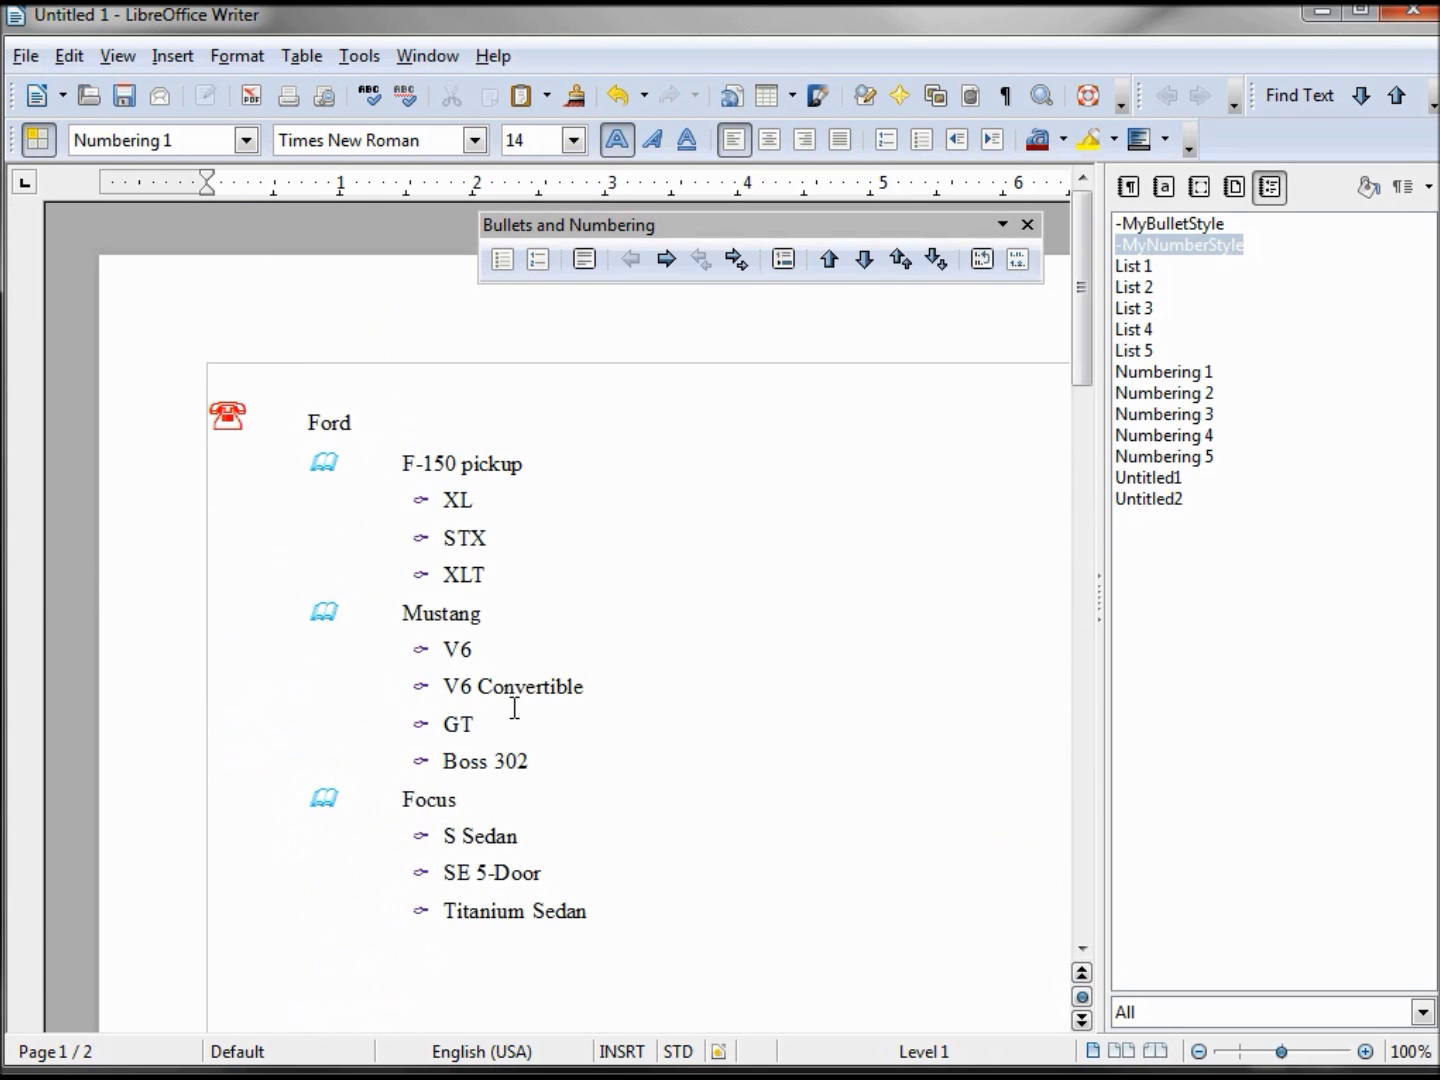